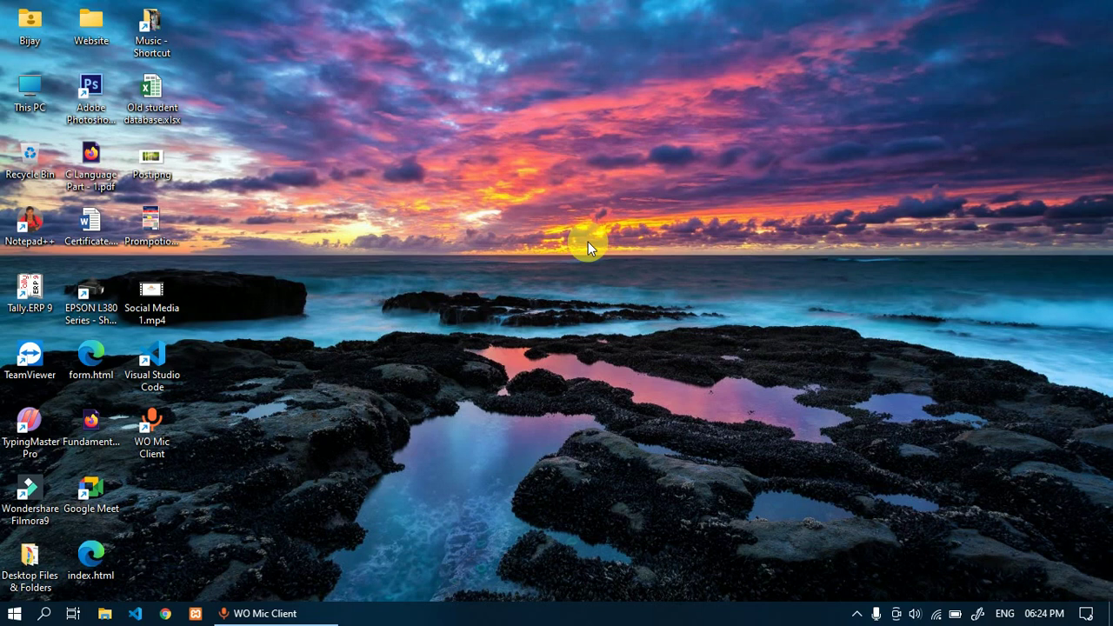
- Change the desktop background to the blue Windows logo picture in the personalization settings and close the settings window
right_click(368, 200)
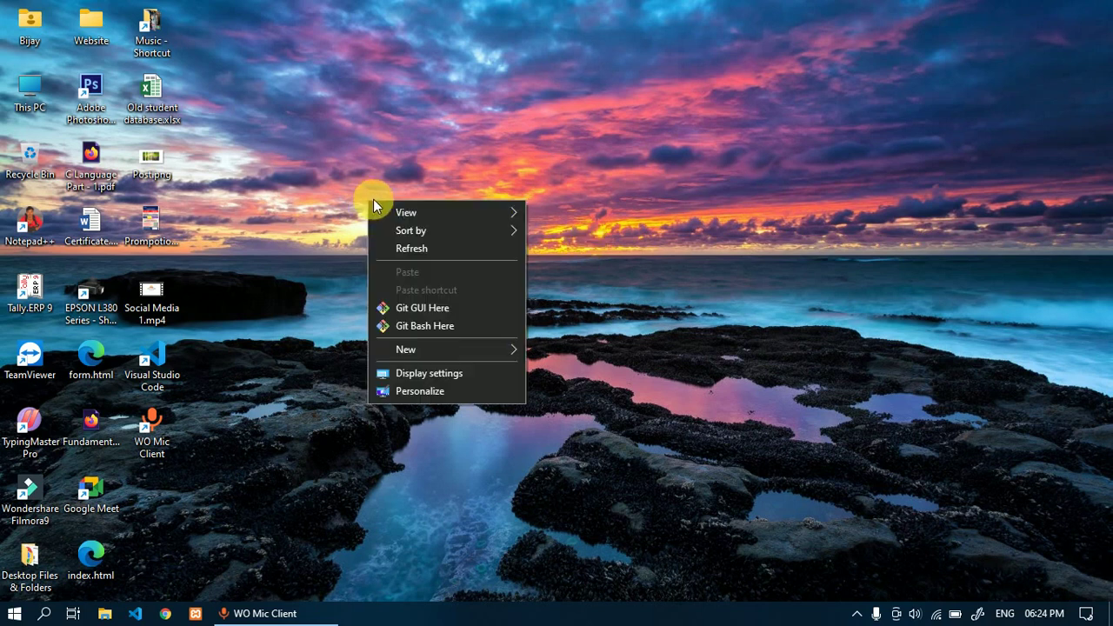
left_click(472, 393)
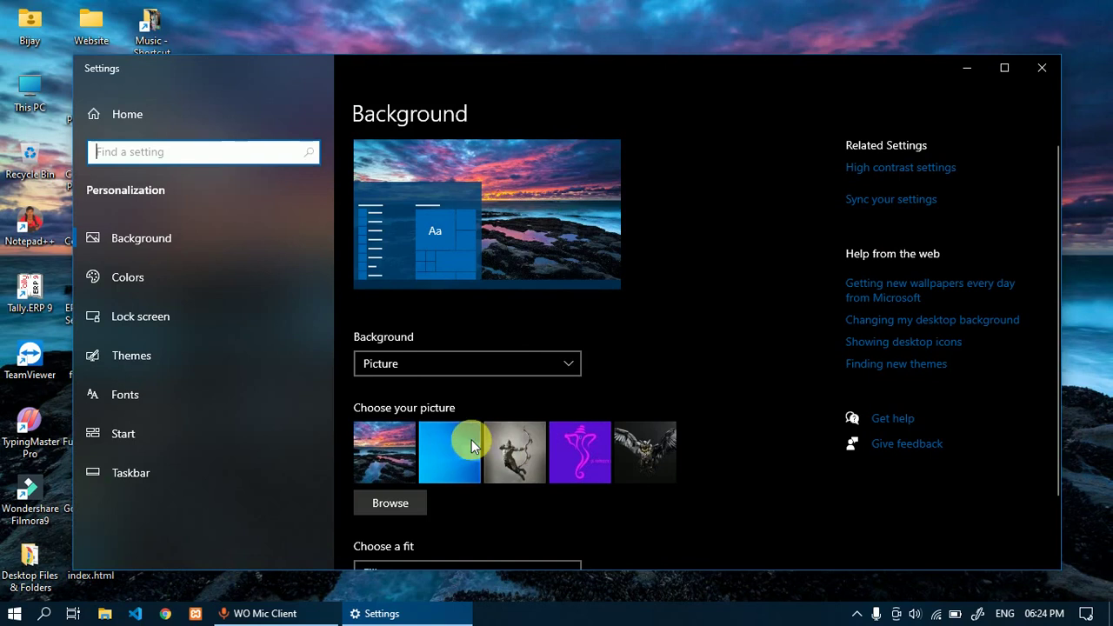
left_click(472, 446)
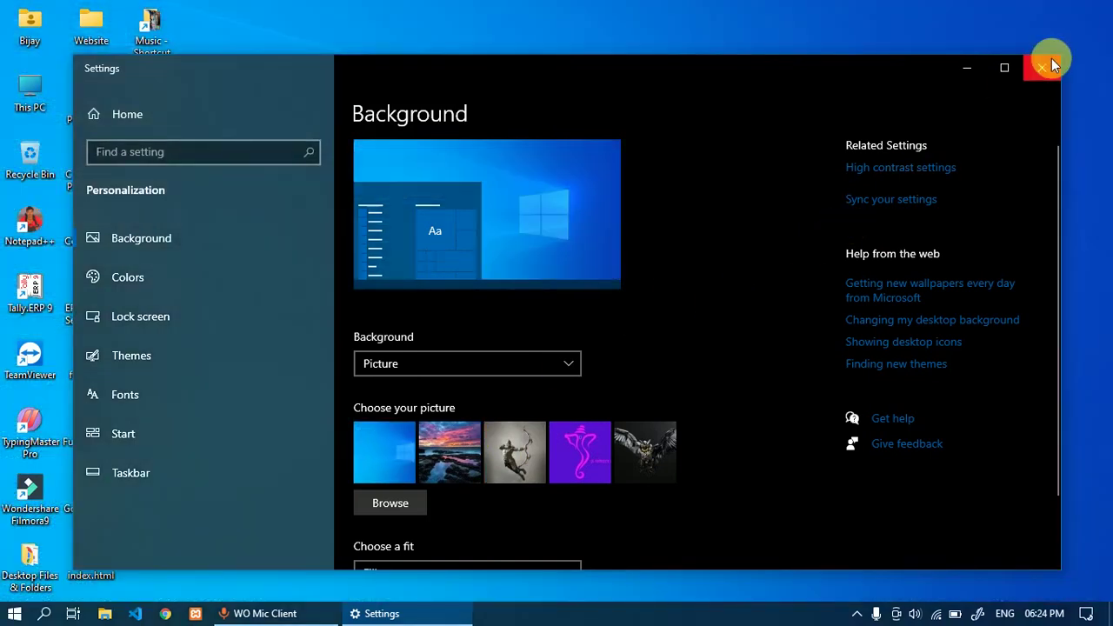
left_click(1050, 63)
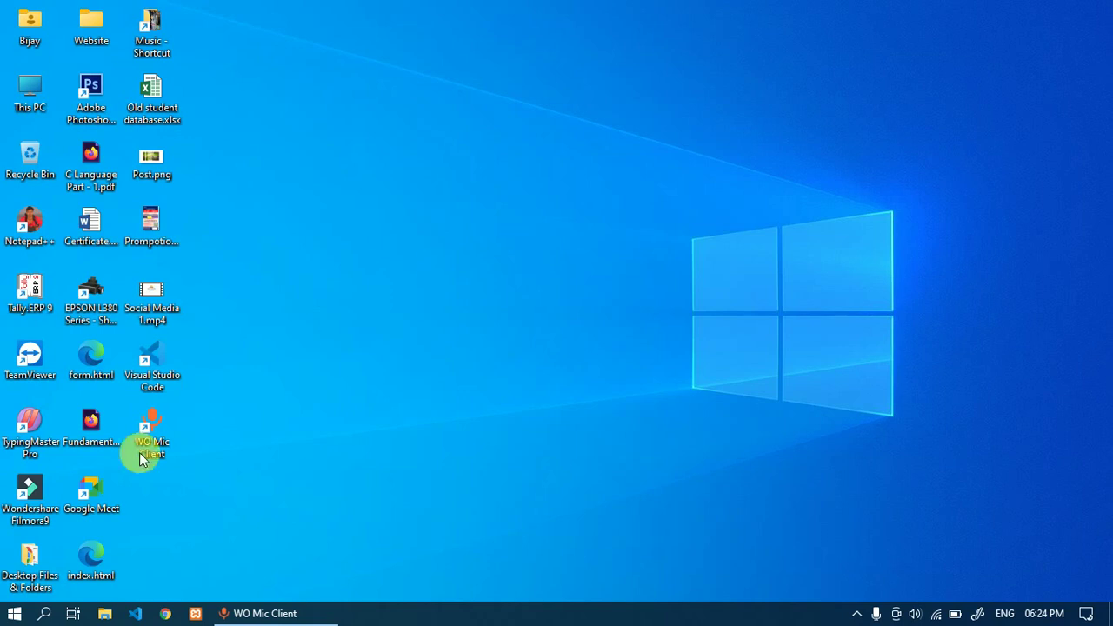
- In Microsoft Edge, search the web for "open cursor library" and open the RealWorld Graphics Open Cursor Library site
left_click(12, 614)
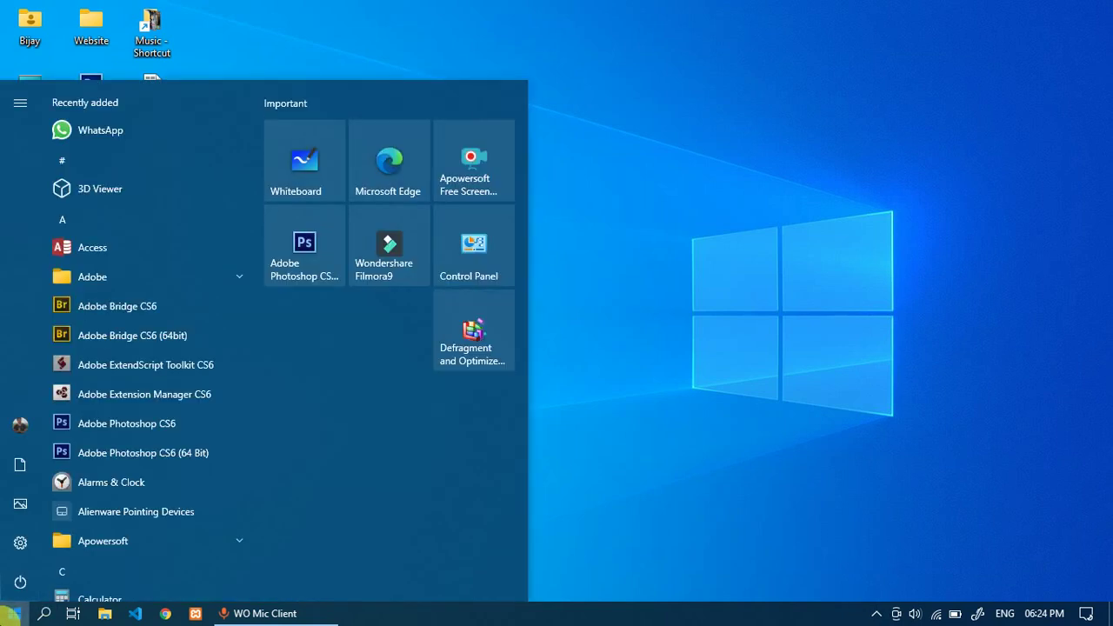
left_click(417, 186)
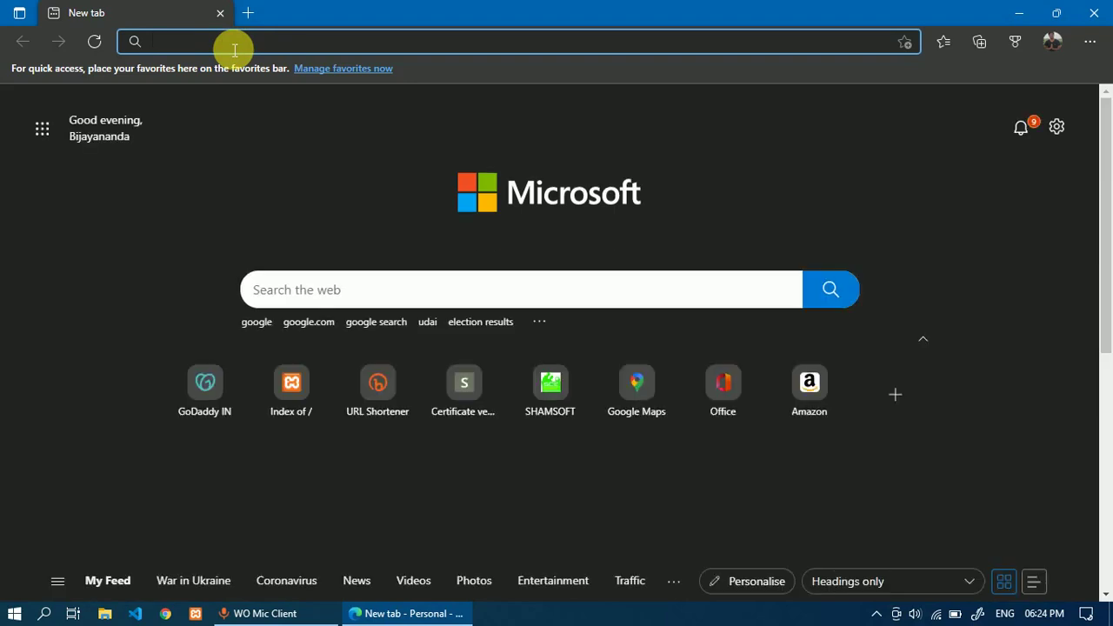
type("ope")
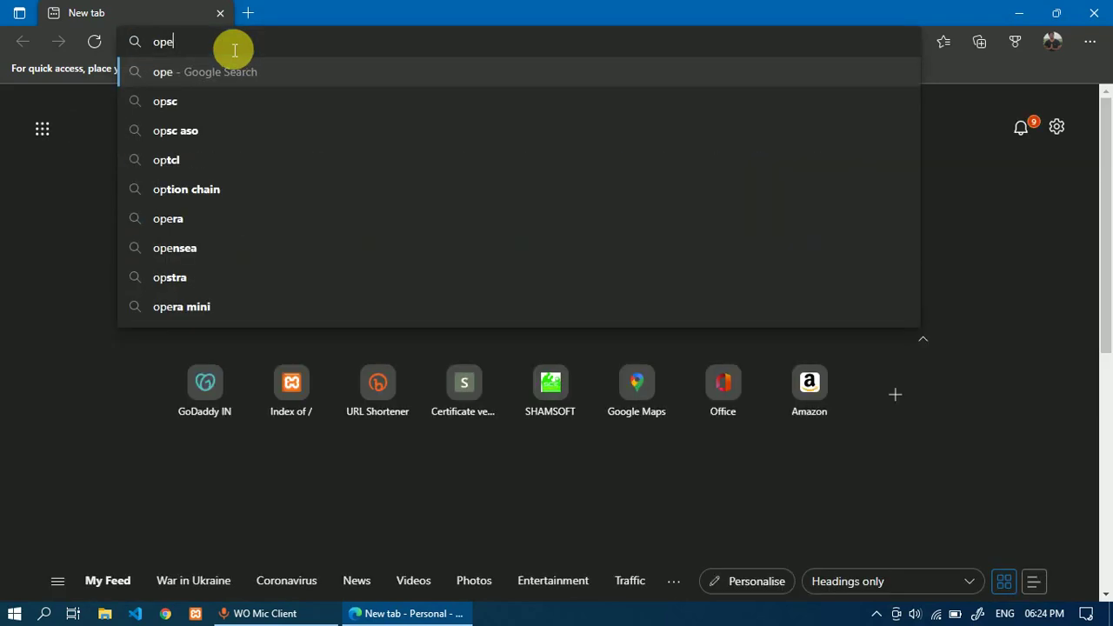
type("n curs")
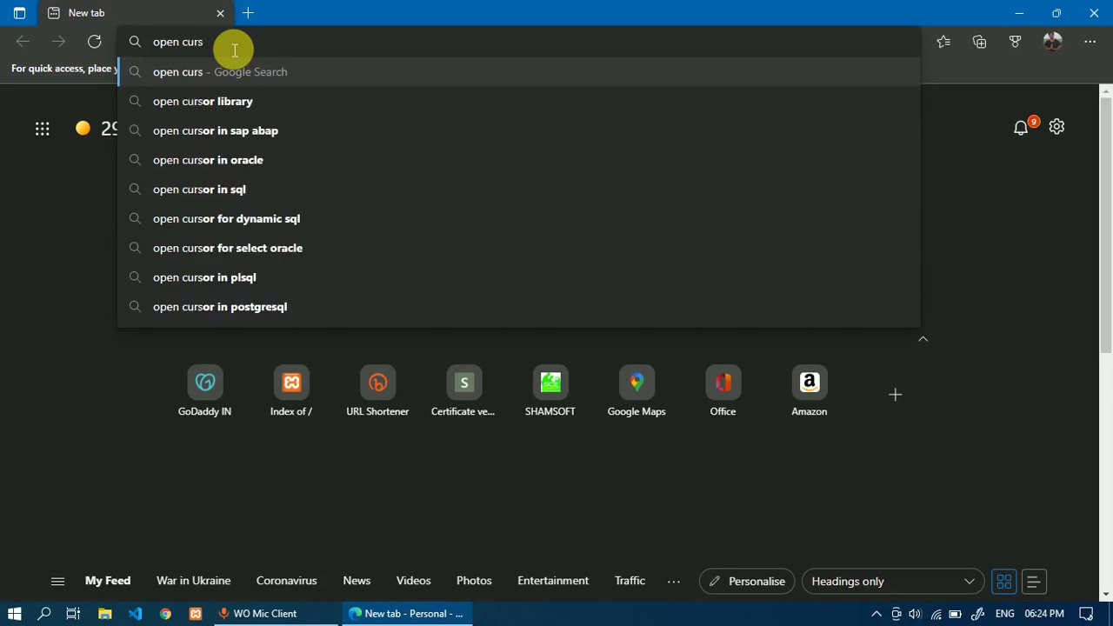
type("or")
key("Down")
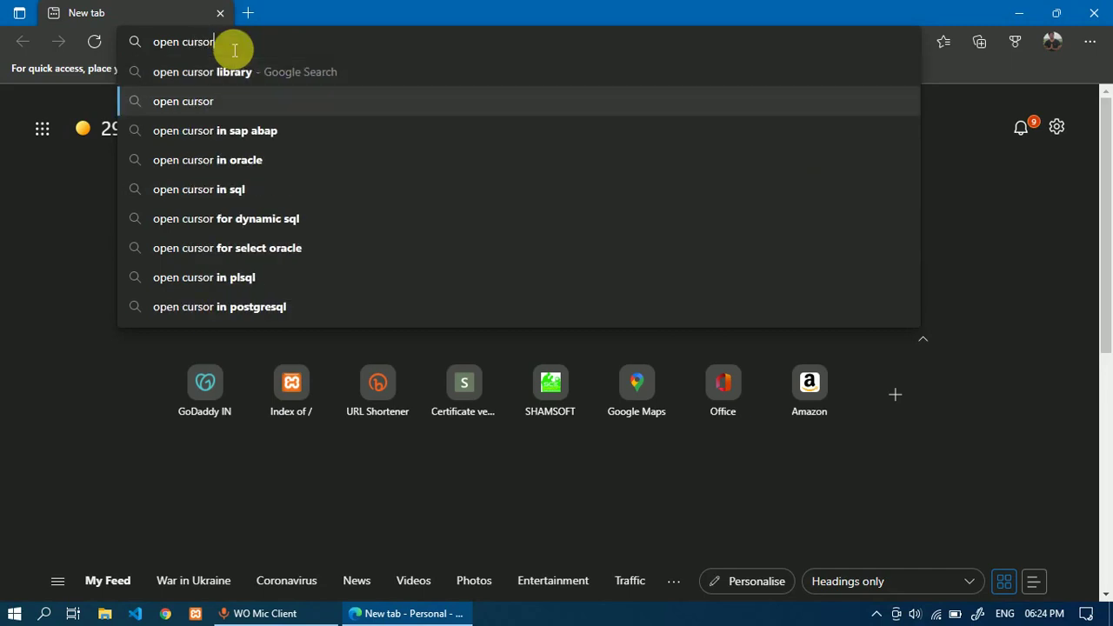
key("Up")
key("Return")
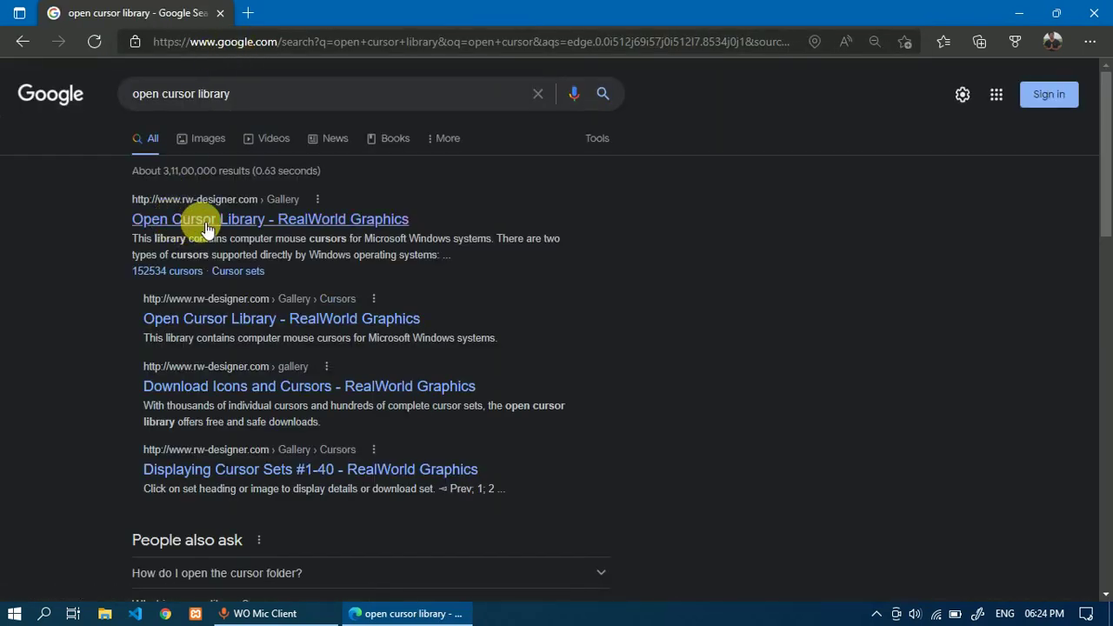
left_click(207, 228)
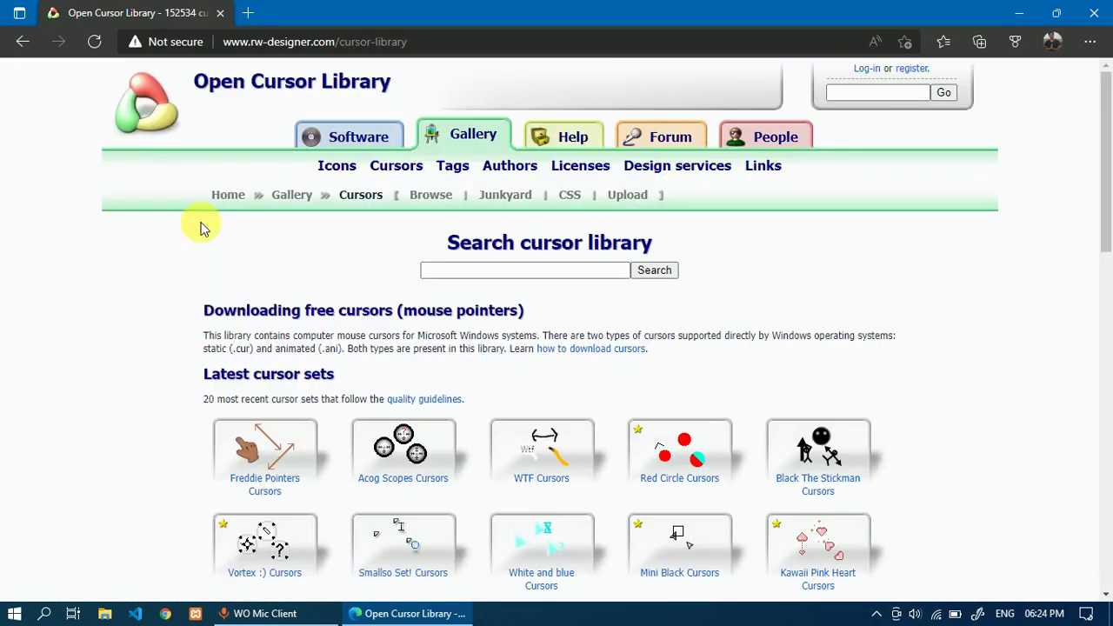
- Look through the latest cursor sets, then examine the sets offered on page 12 of the library
scroll(569, 365, "down", 4)
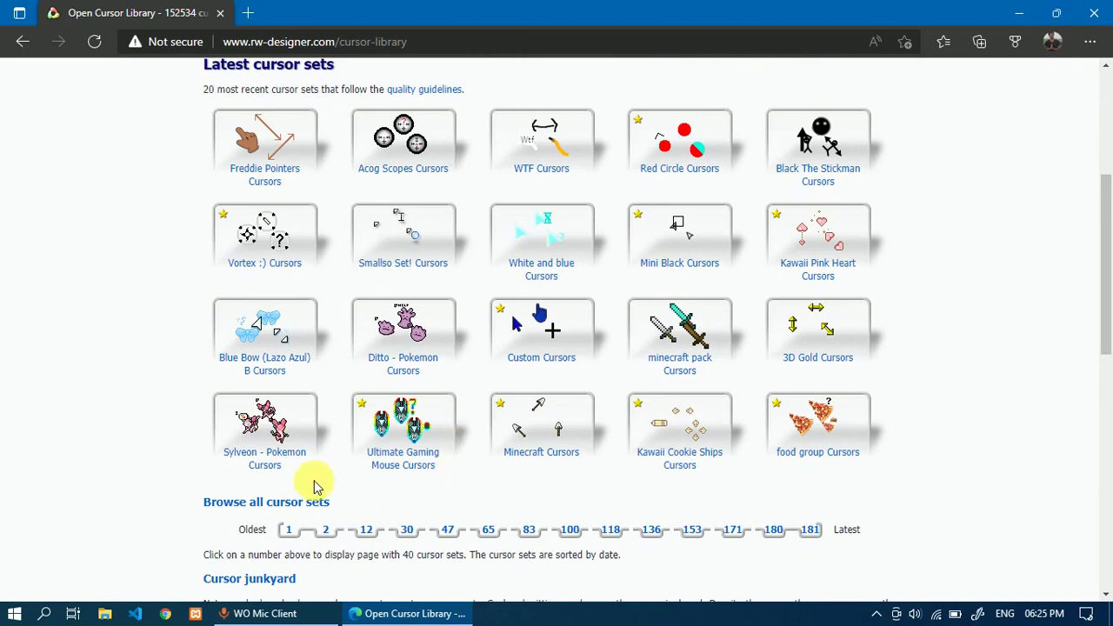
scroll(780, 452, "up", 1)
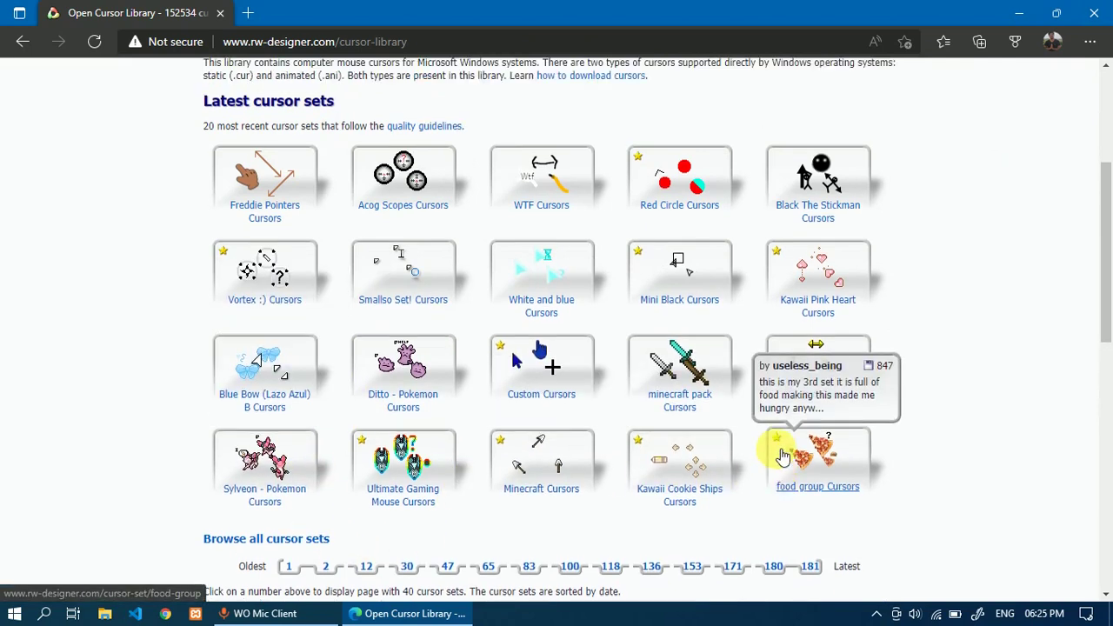
scroll(389, 301, "down", 3)
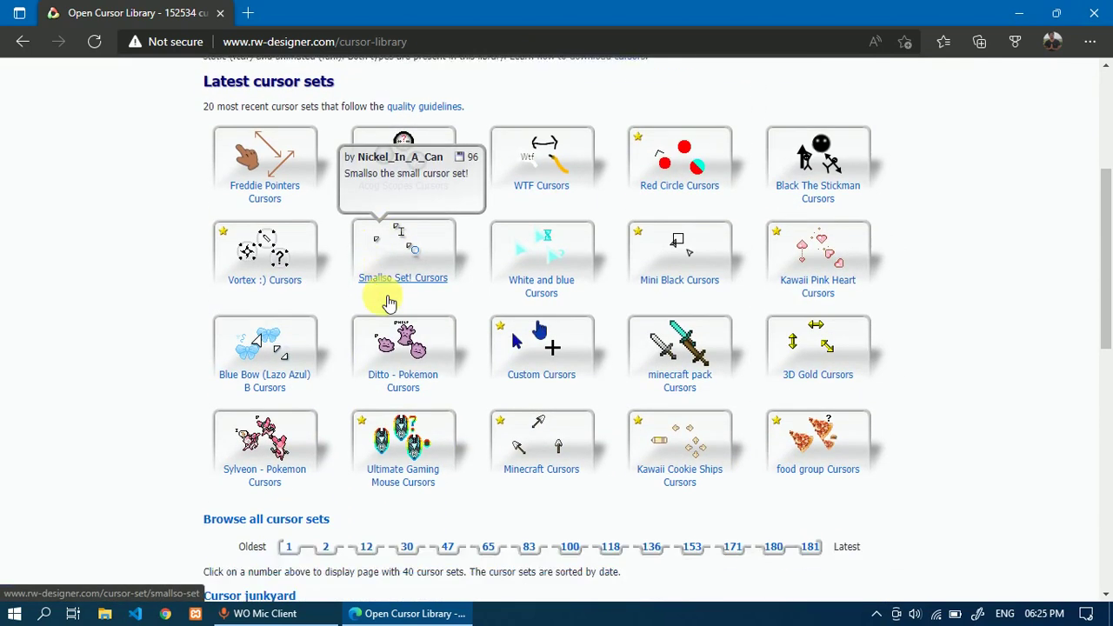
left_click(370, 391)
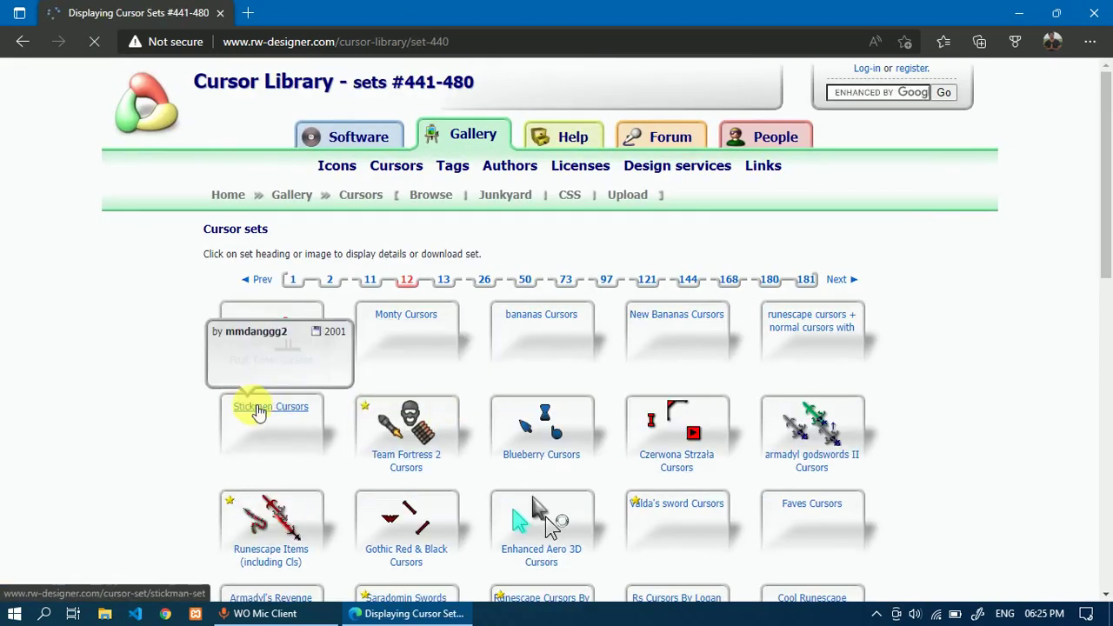
scroll(207, 413, "down", 3)
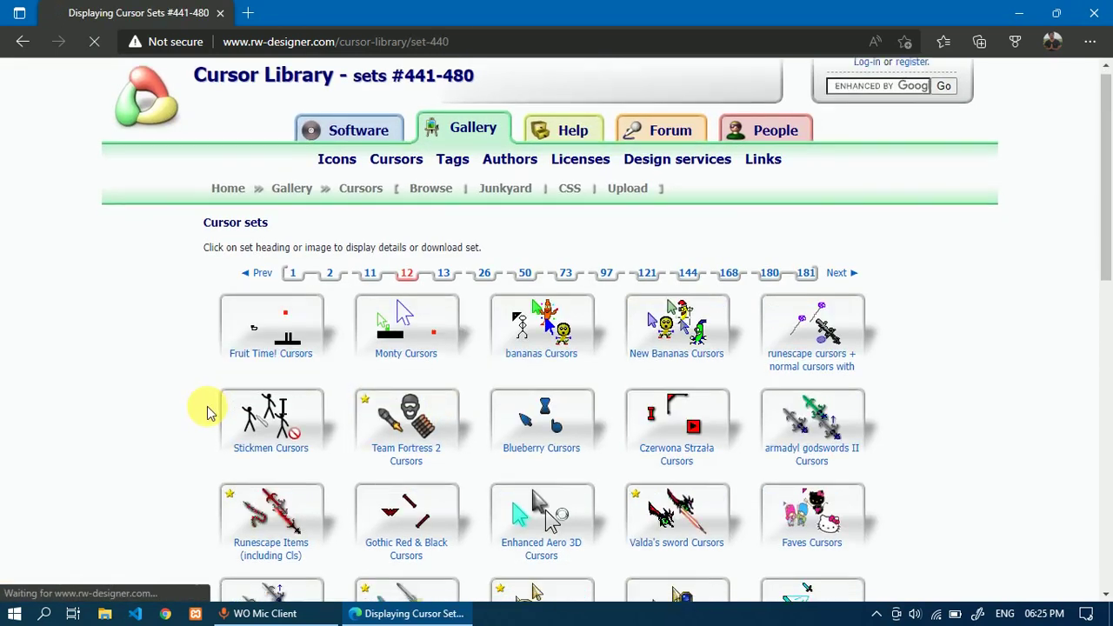
scroll(207, 413, "down", 4)
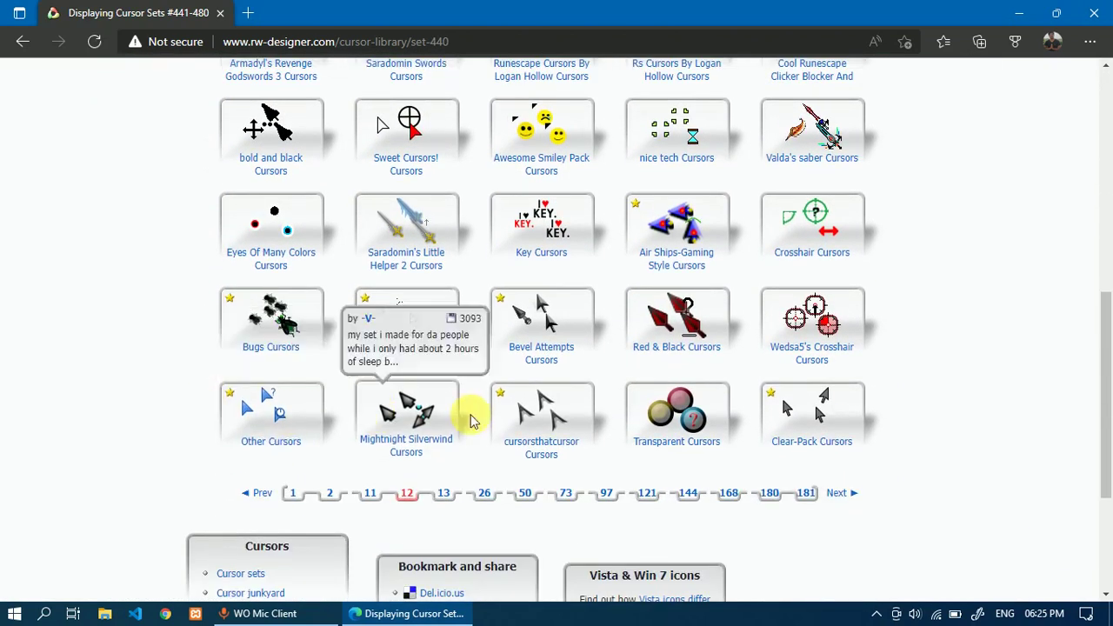
scroll(1029, 270, "up", 1)
scroll(1029, 270, "up", 1)
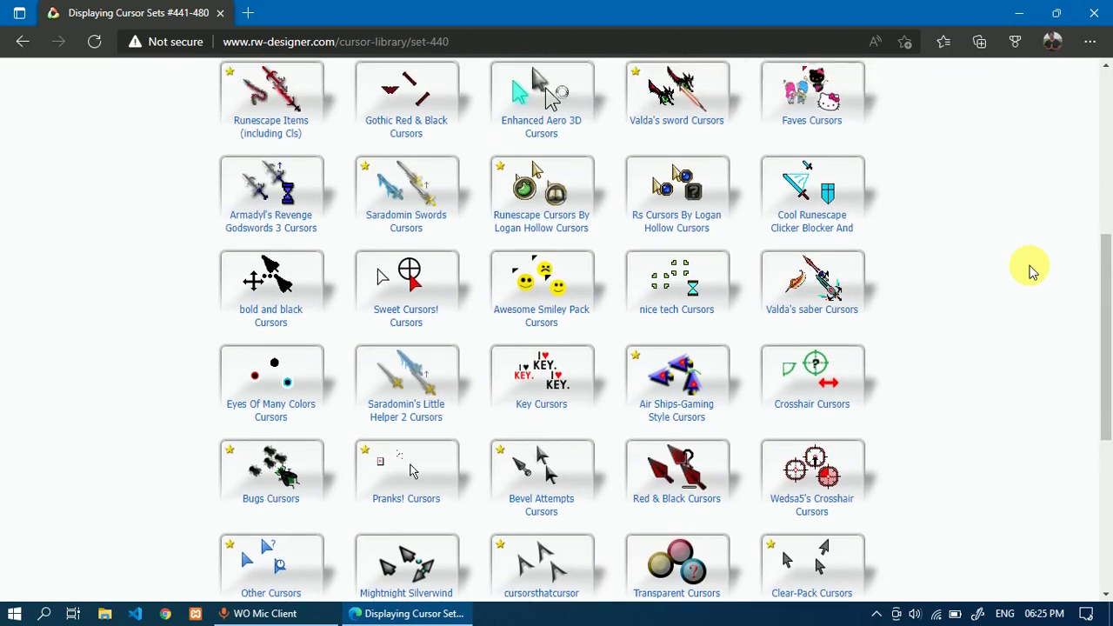
scroll(1029, 269, "down", 3)
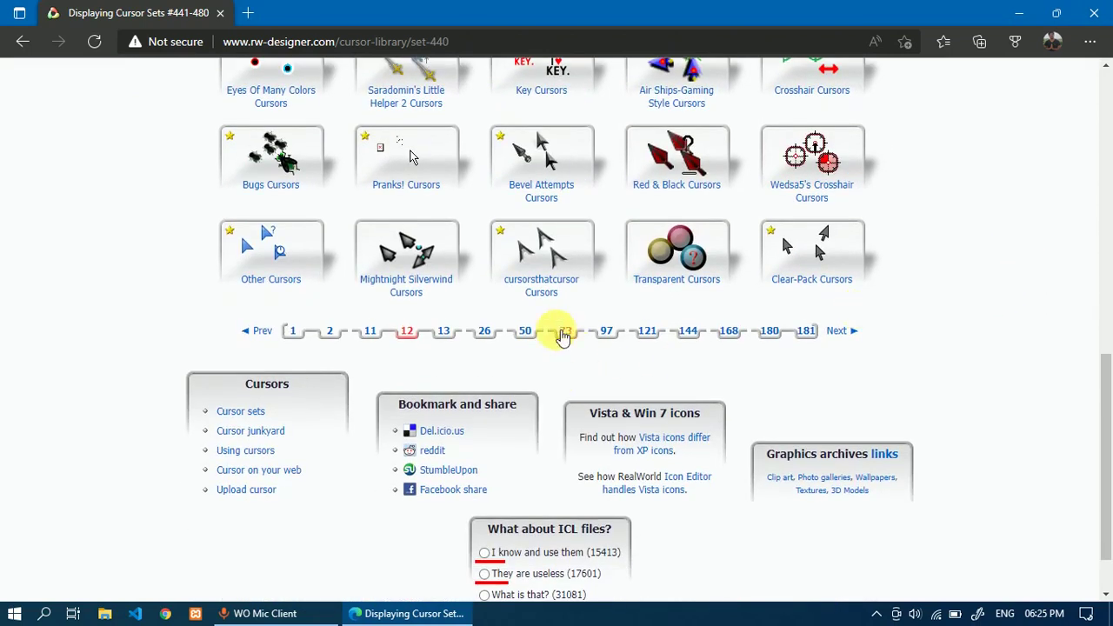
- Examine the cursor sets on pages 26 and 27 of the library
left_click(493, 336)
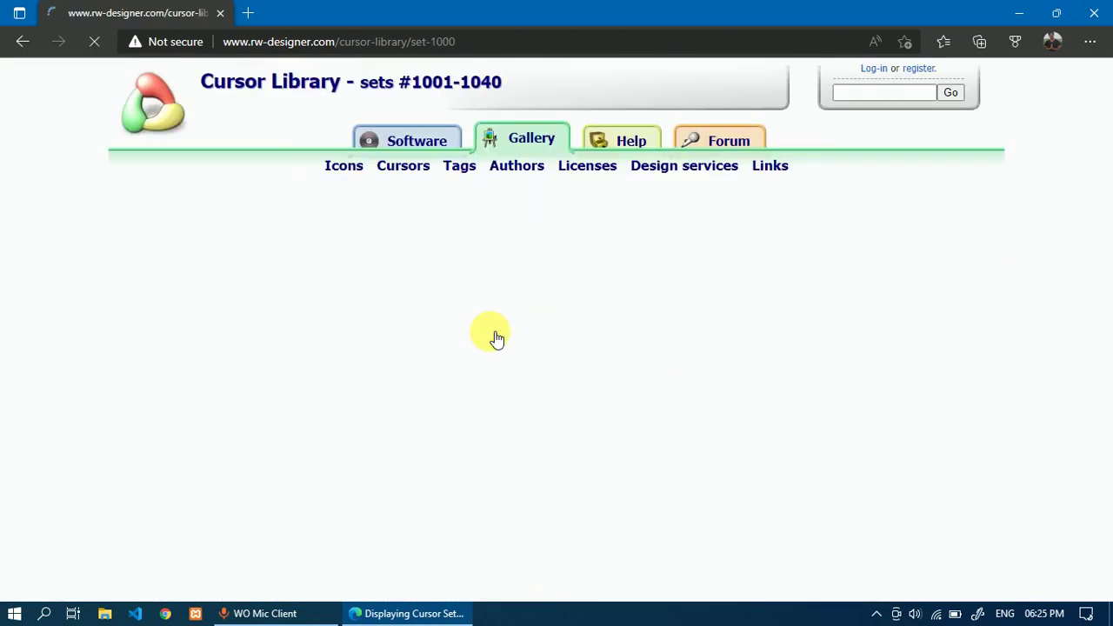
scroll(929, 351, "down", 3)
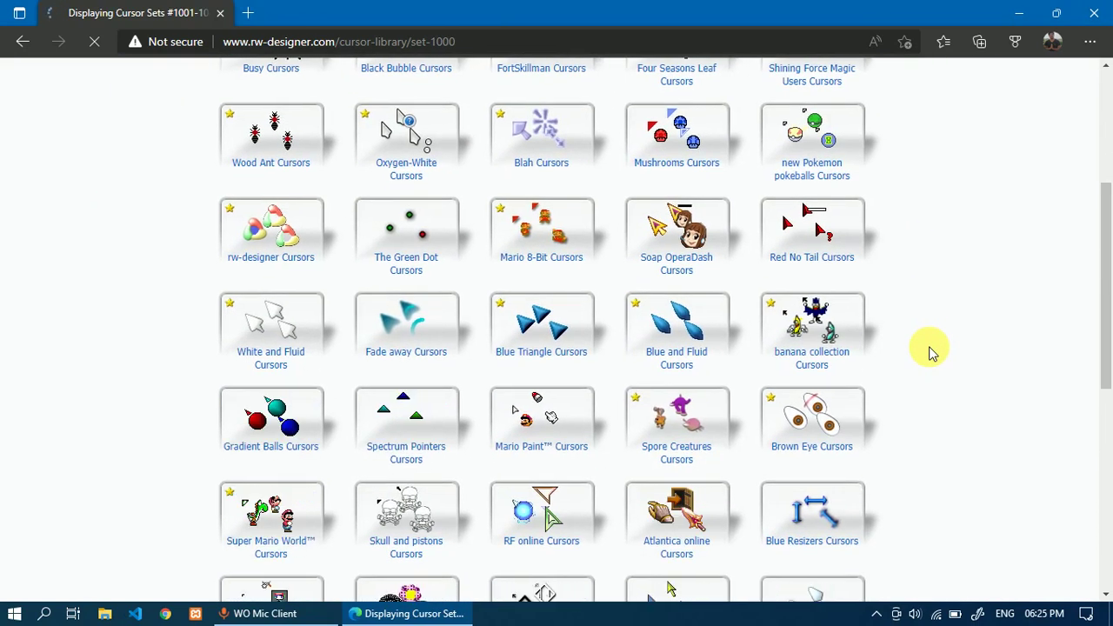
scroll(929, 351, "down", 3)
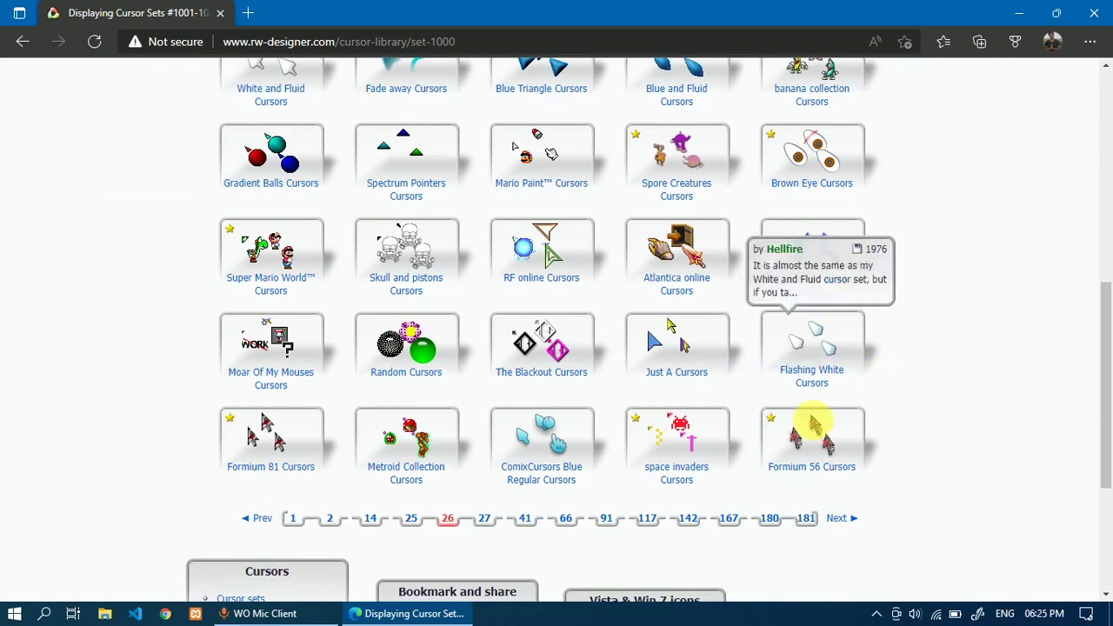
left_click(485, 521)
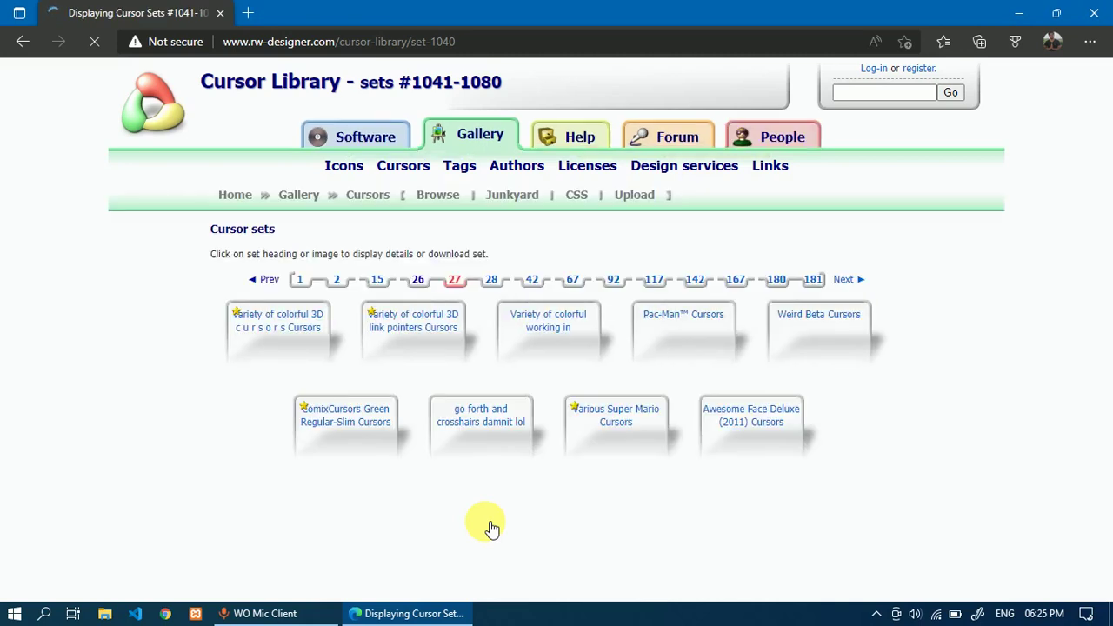
scroll(493, 528, "down", 2)
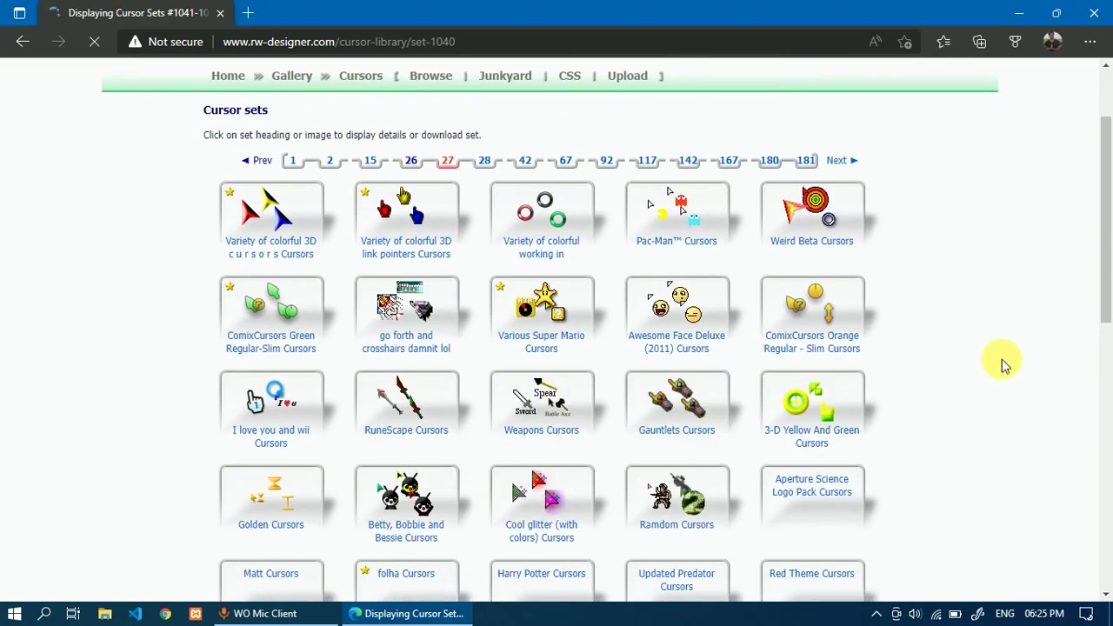
scroll(996, 395, "down", 2)
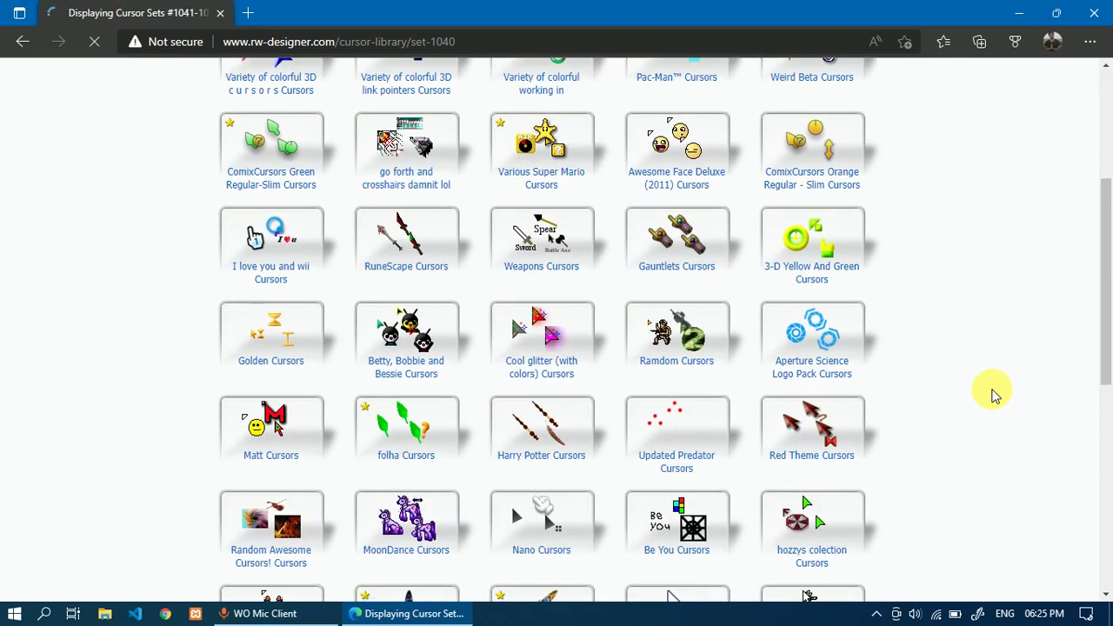
scroll(995, 396, "down", 2)
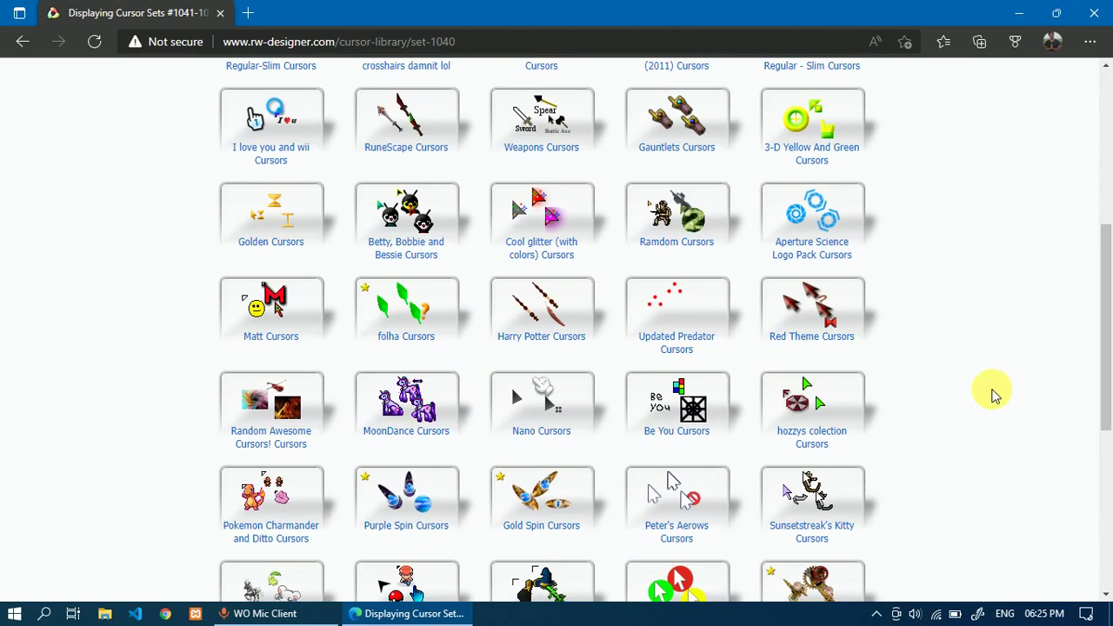
scroll(996, 395, "down", 2)
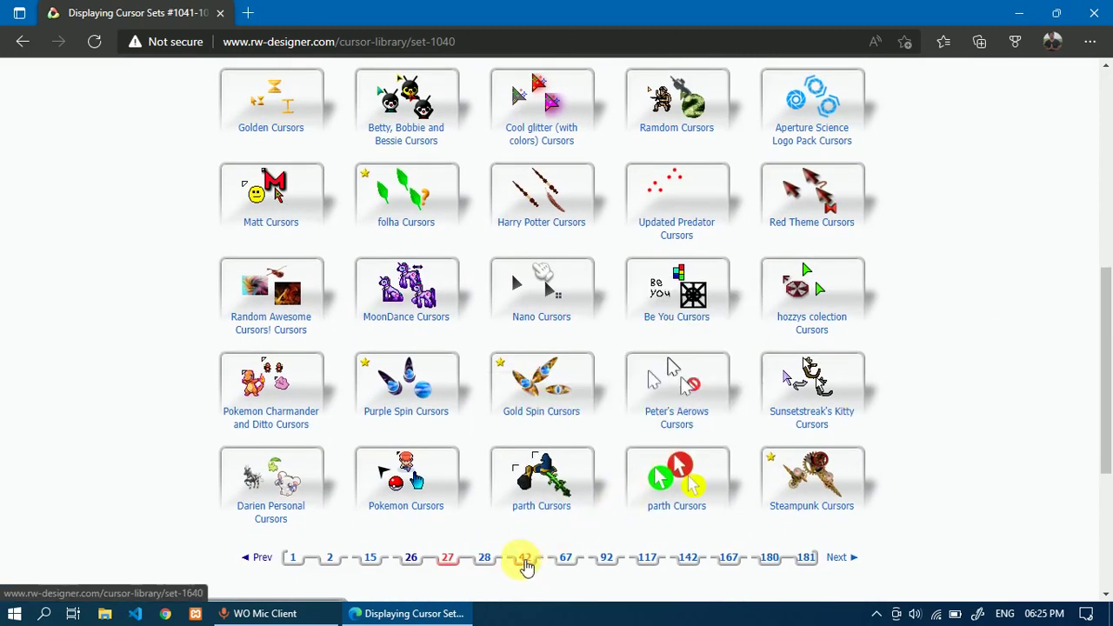
- Examine the cursor sets on pages 28 and 29 of the library
left_click(487, 561)
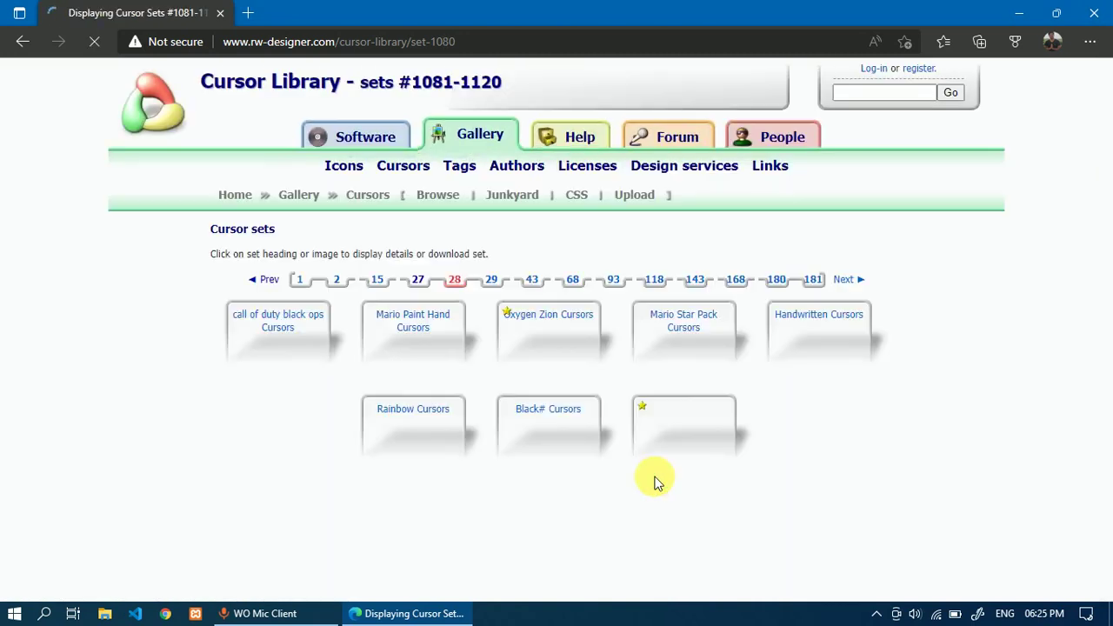
scroll(912, 490, "down", 4)
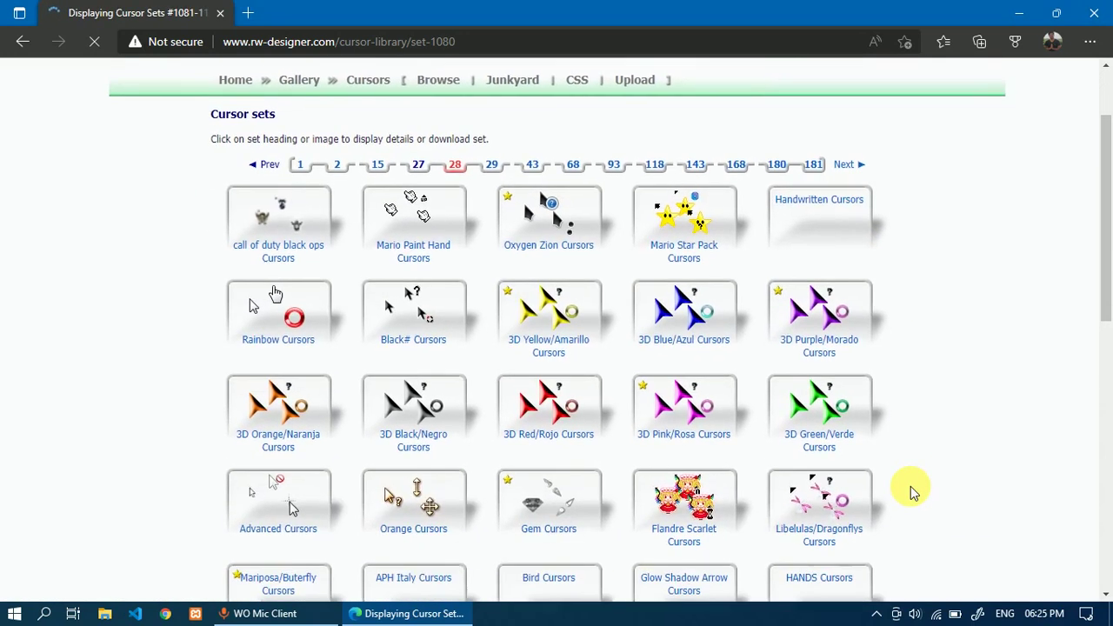
scroll(912, 489, "down", 4)
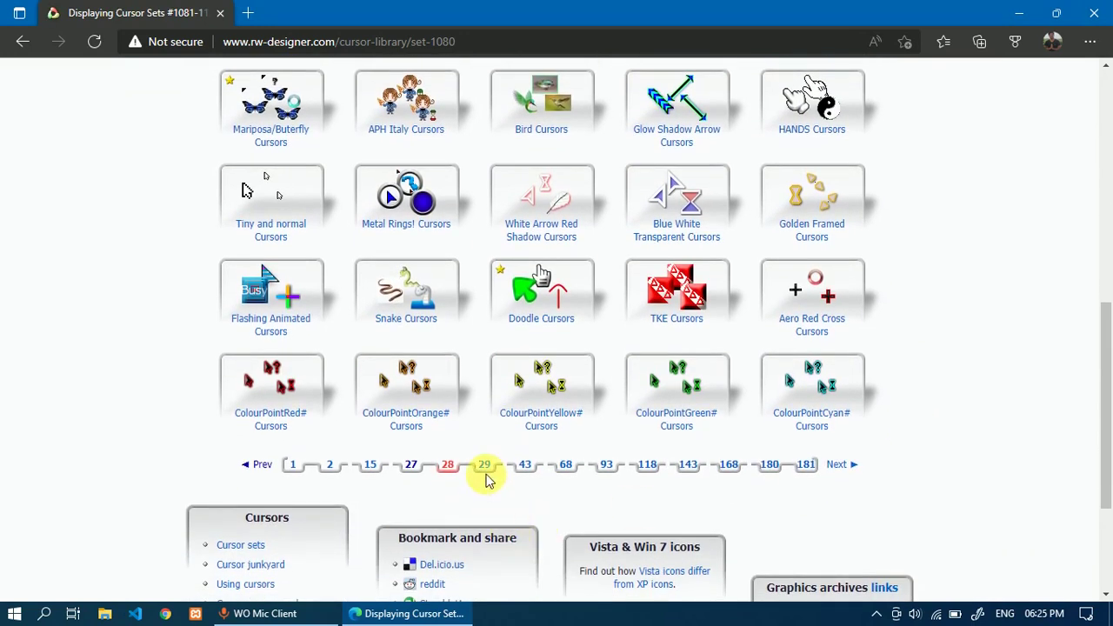
left_click(488, 468)
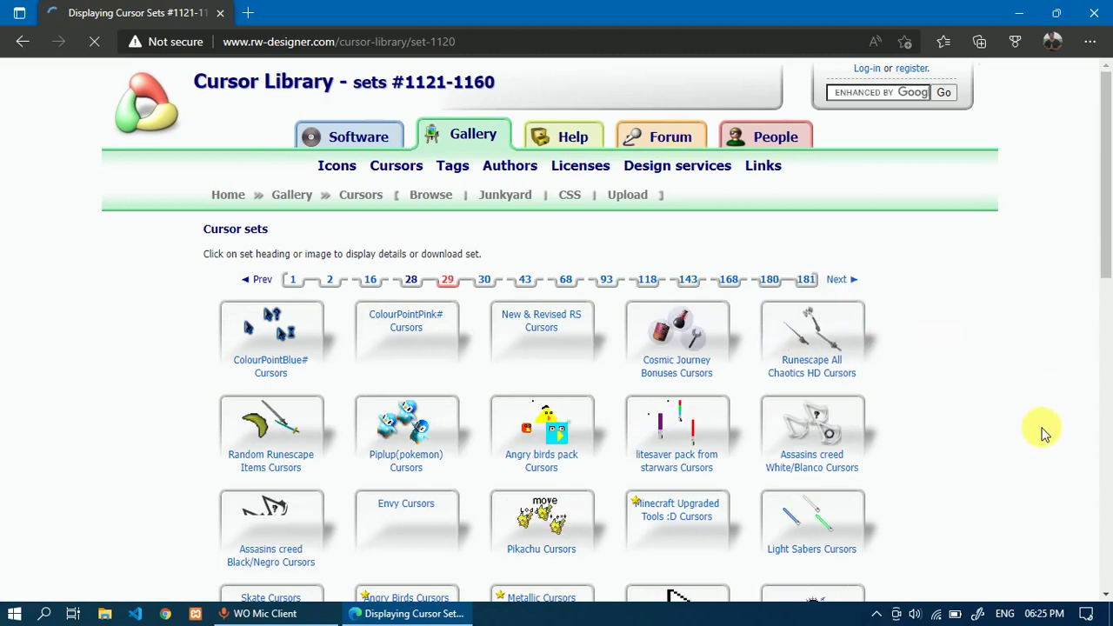
scroll(1004, 454, "down", 6)
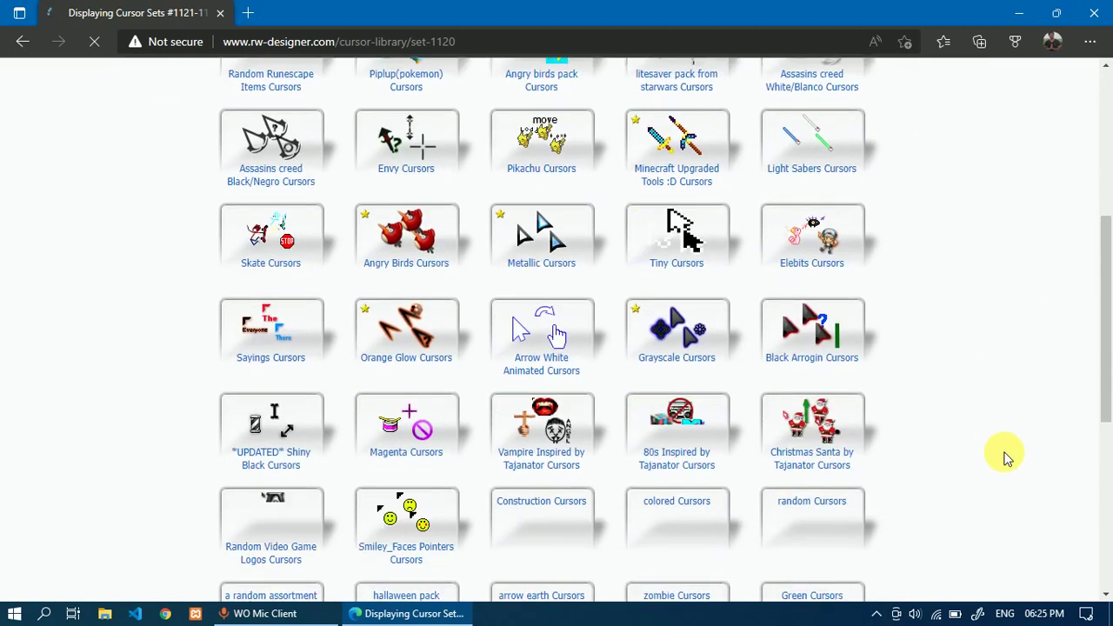
scroll(1004, 454, "down", 2)
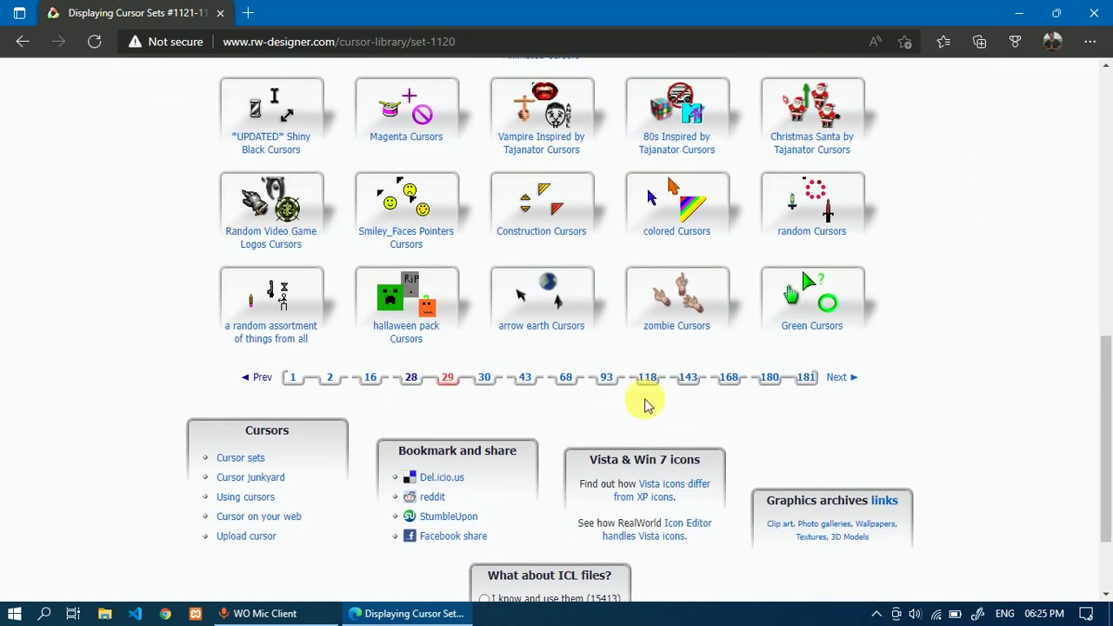
- Examine the cursor sets on page 118 of the library
left_click(661, 383)
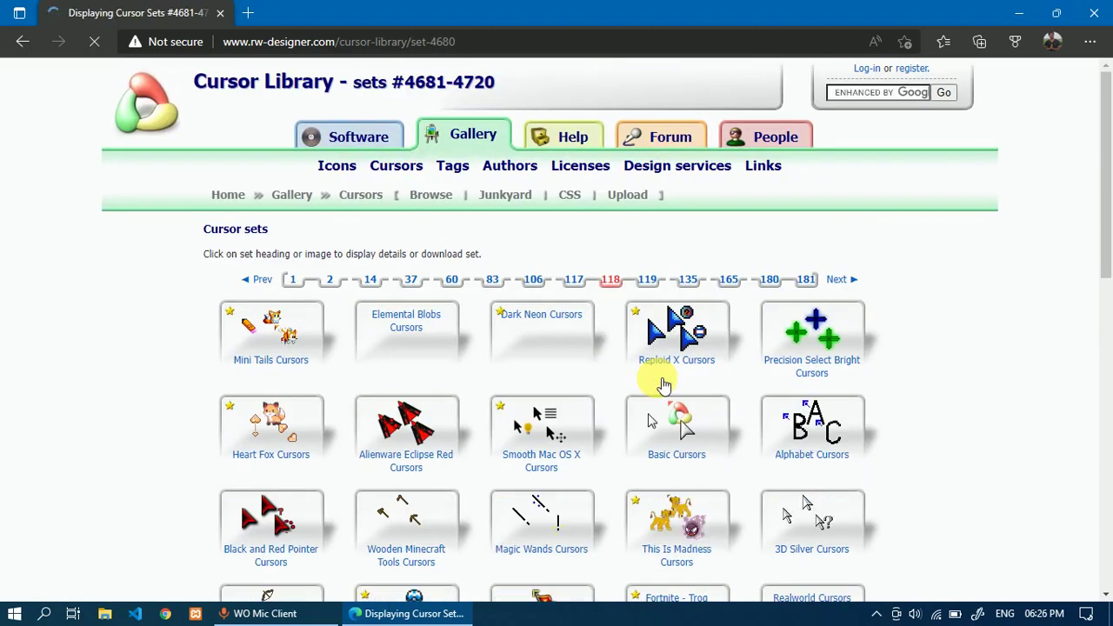
scroll(956, 442, "down", 6)
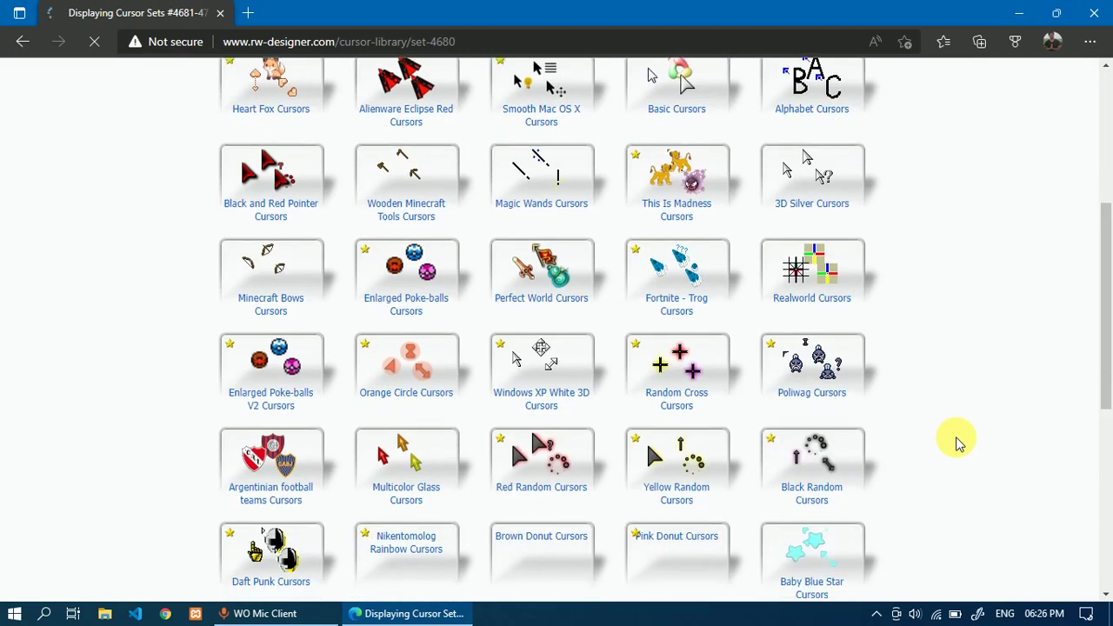
scroll(957, 442, "down", 2)
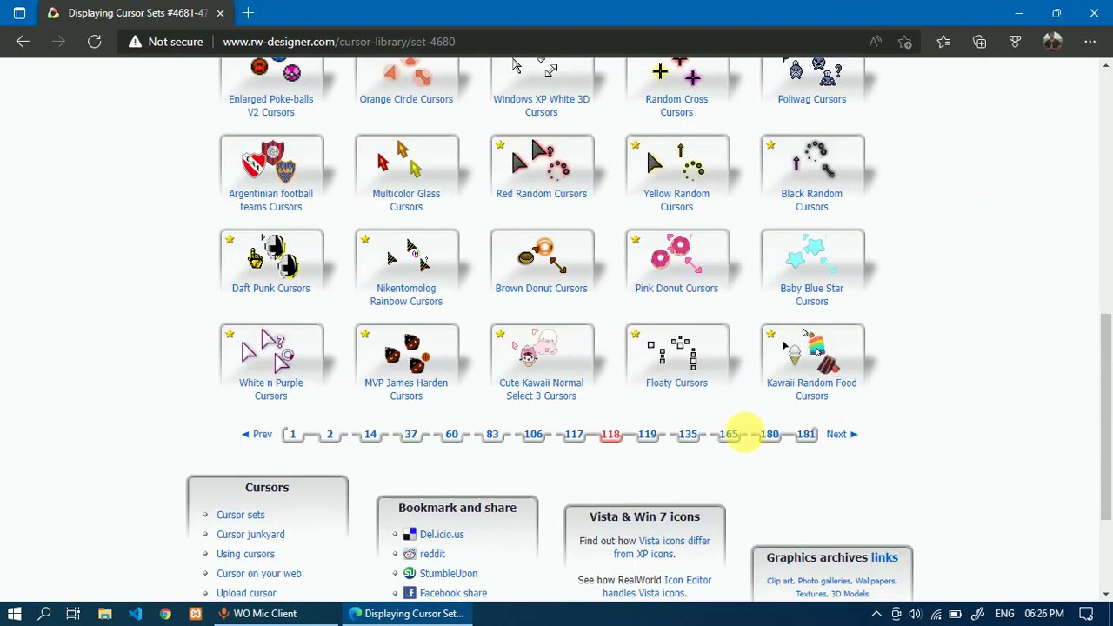
- Go to page 165 of the library and open the Luffy East Blue Cursors set
left_click(735, 438)
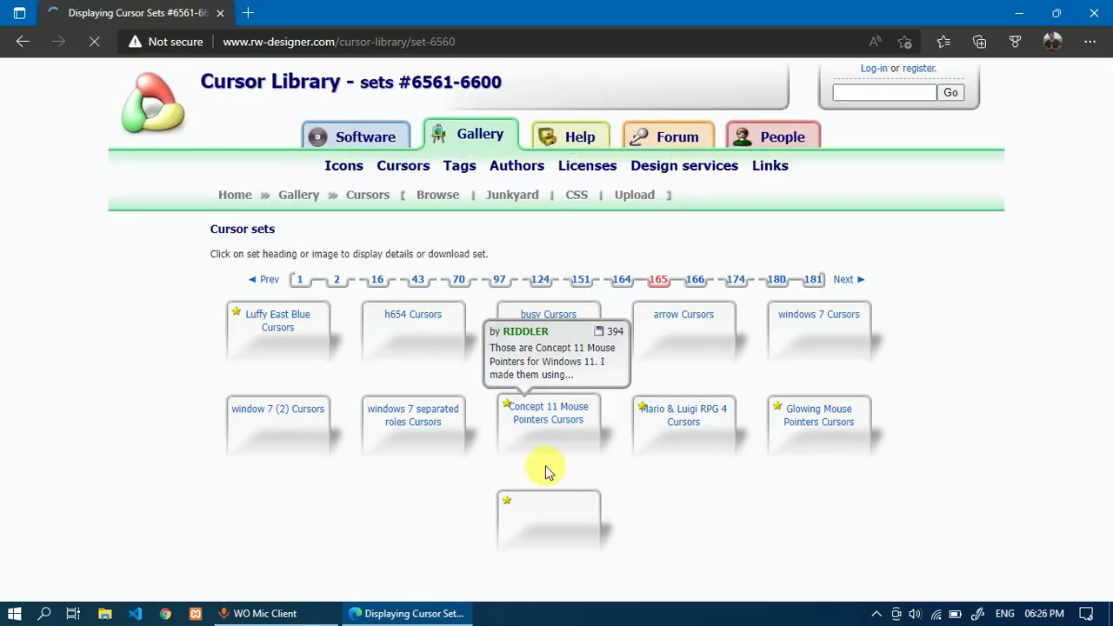
scroll(504, 508, "down", 2)
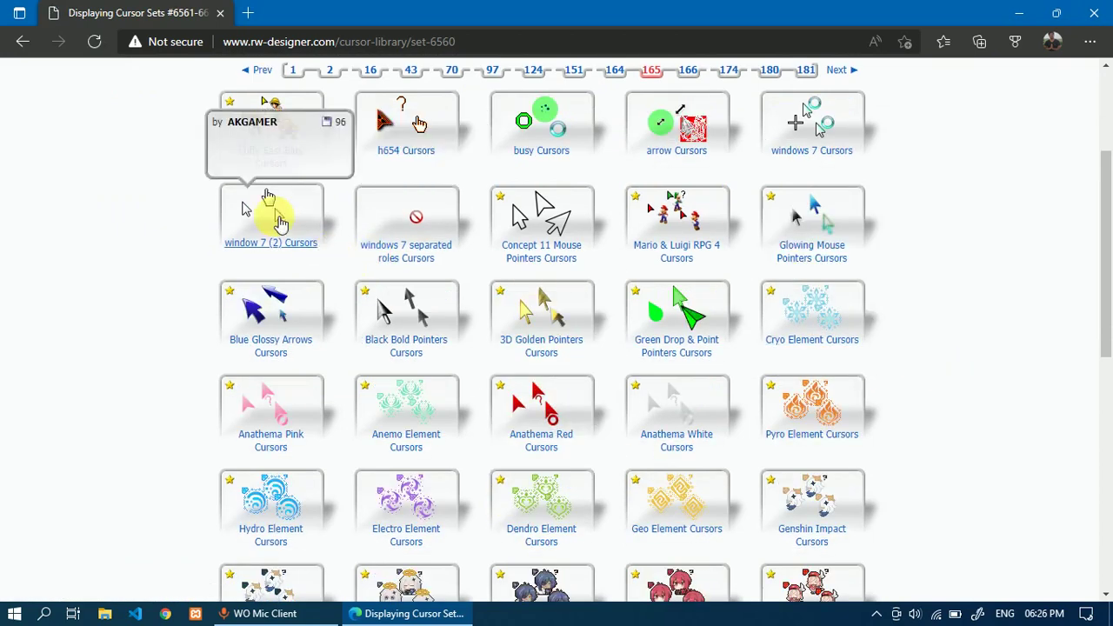
scroll(174, 166, "up", 1)
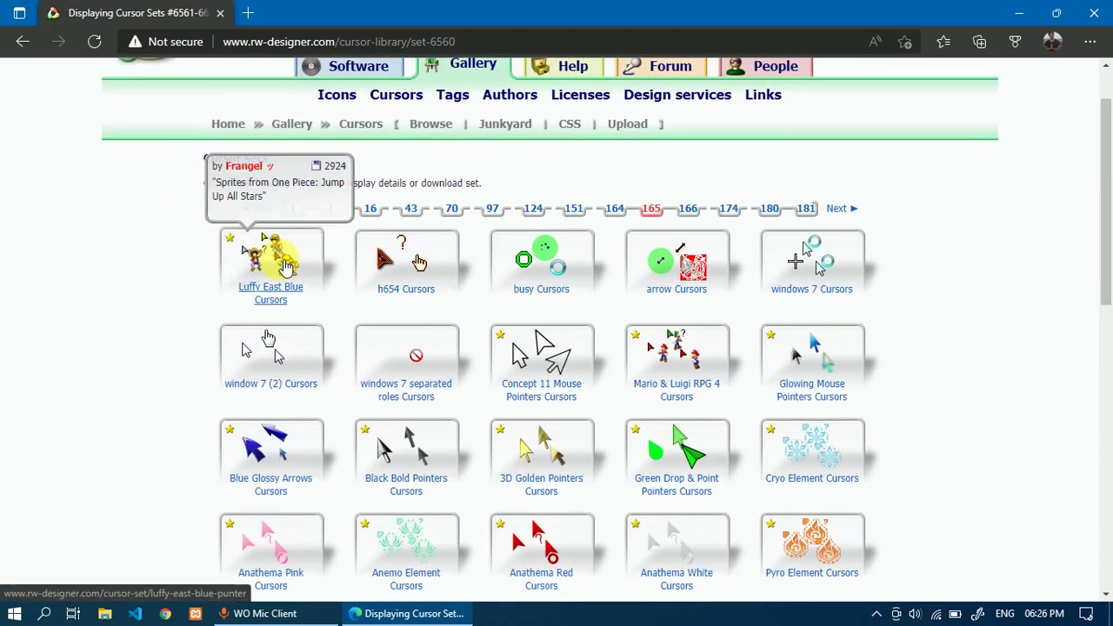
left_click(286, 266)
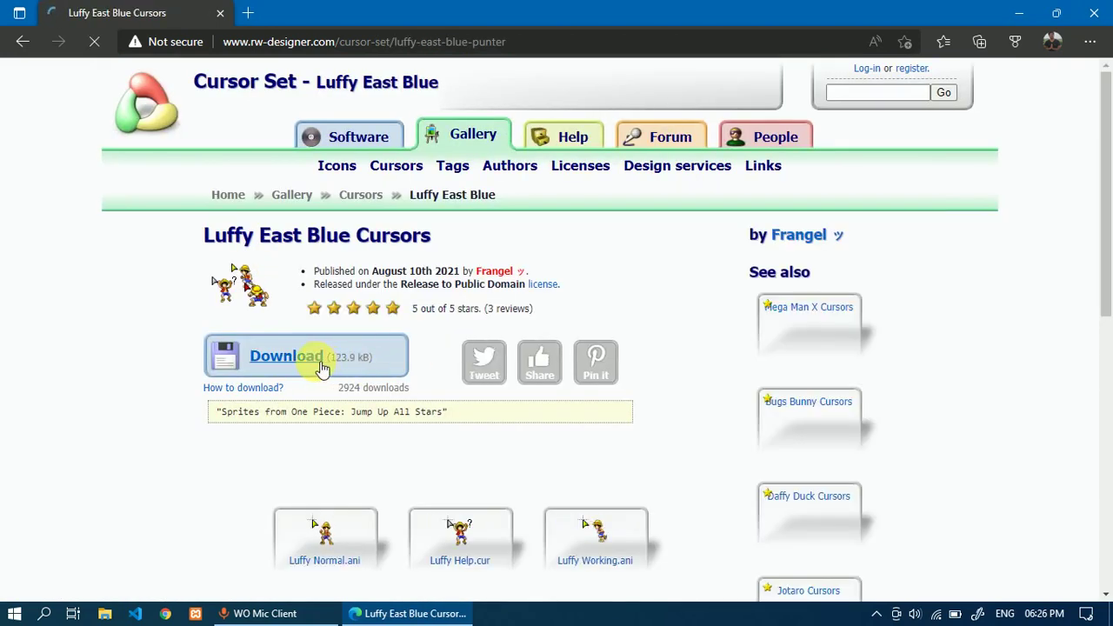
- Examine the individual cursors in the Luffy East Blue set and the related sets suggested beside them
scroll(330, 462, "down", 3)
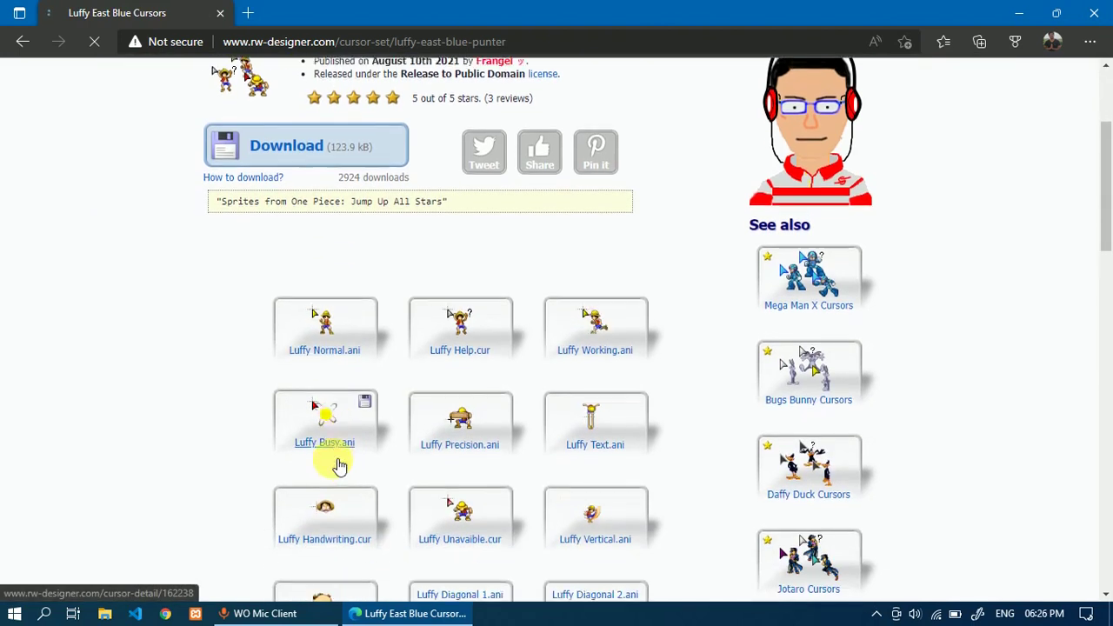
scroll(116, 467, "down", 1)
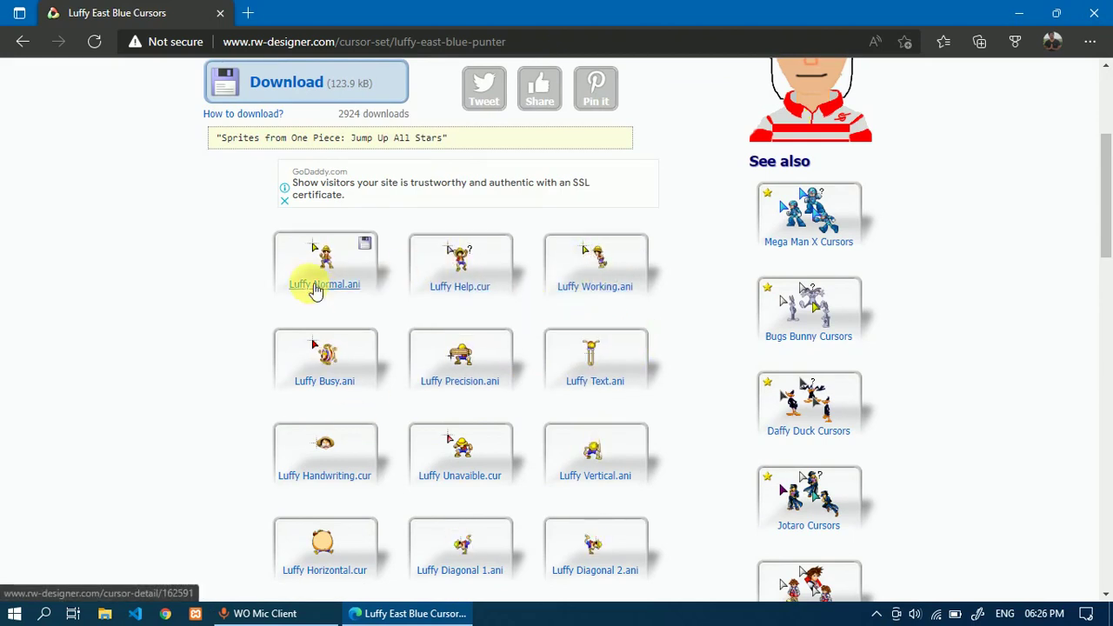
scroll(199, 435, "down", 2)
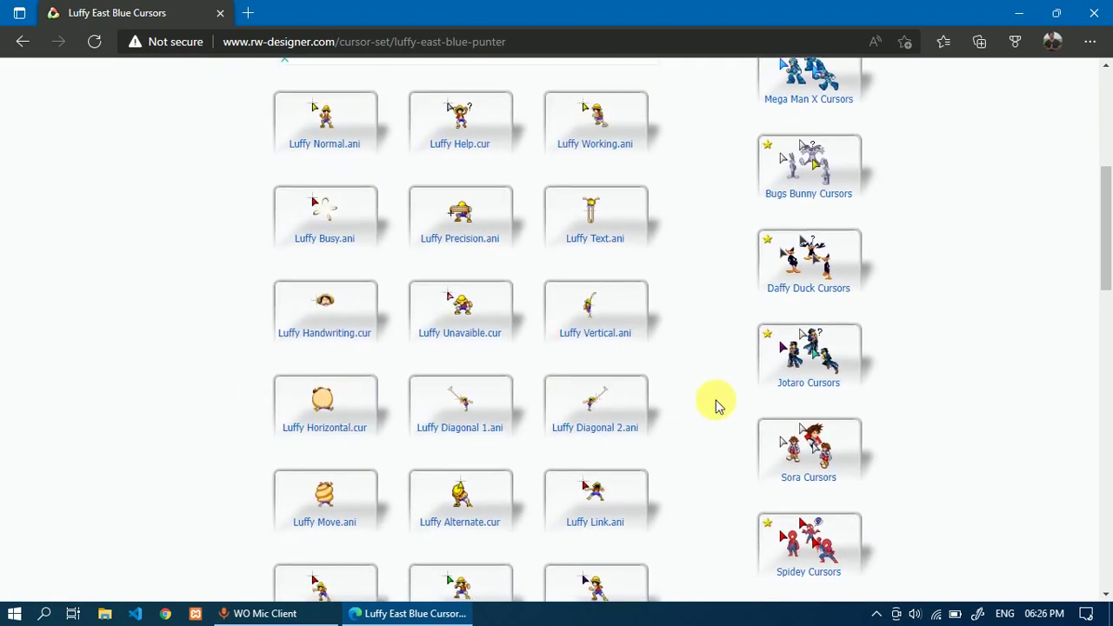
scroll(713, 405, "down", 1)
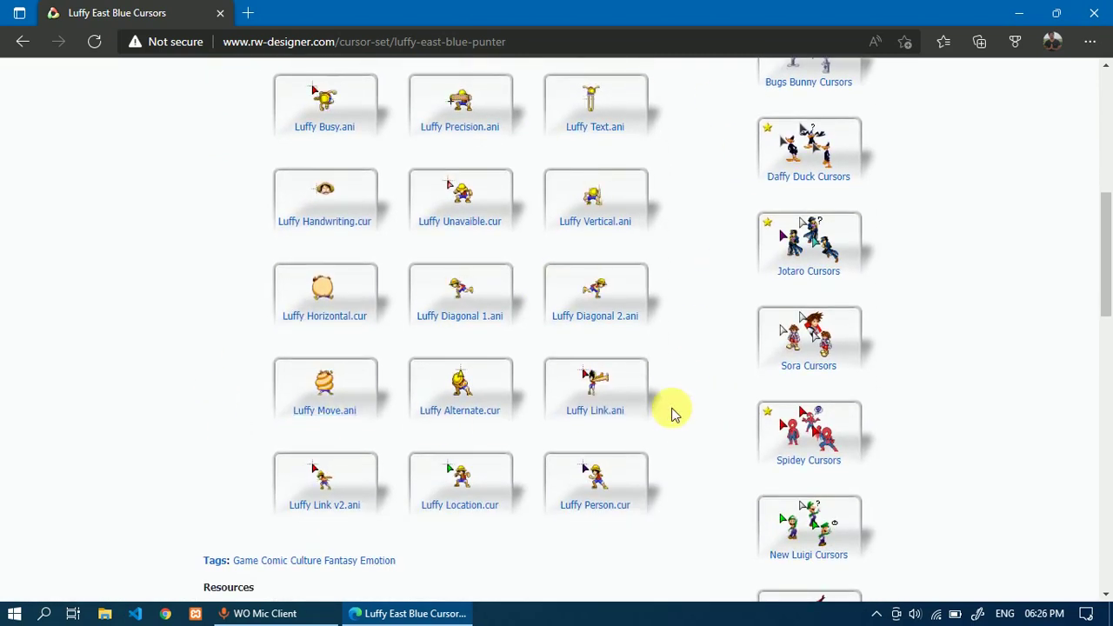
scroll(671, 412, "up", 3)
scroll(670, 412, "down", 4)
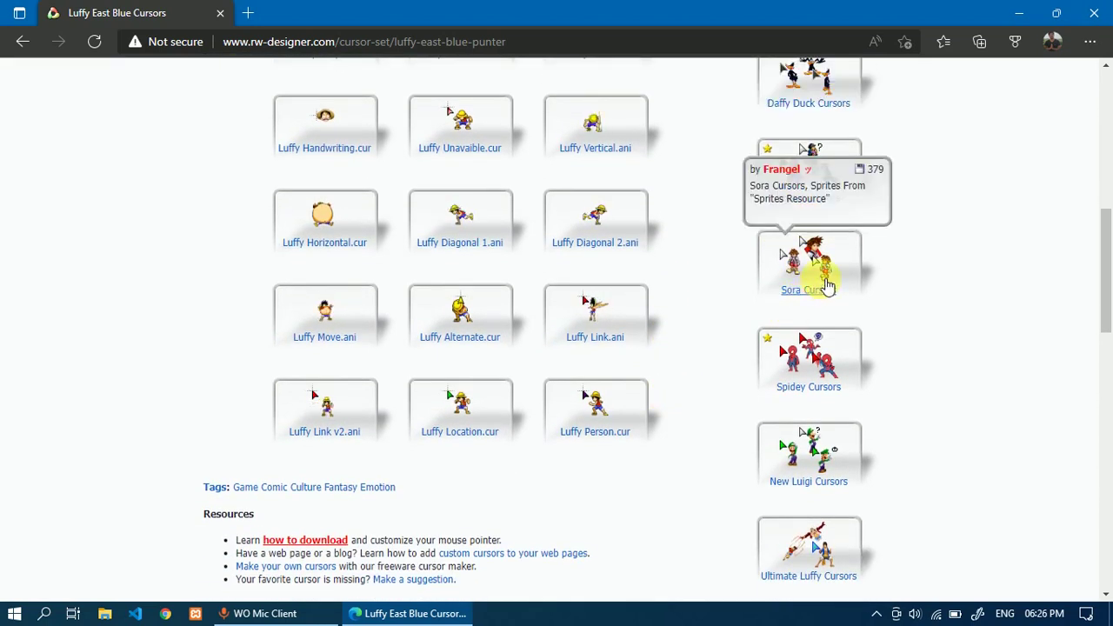
scroll(883, 408, "down", 1)
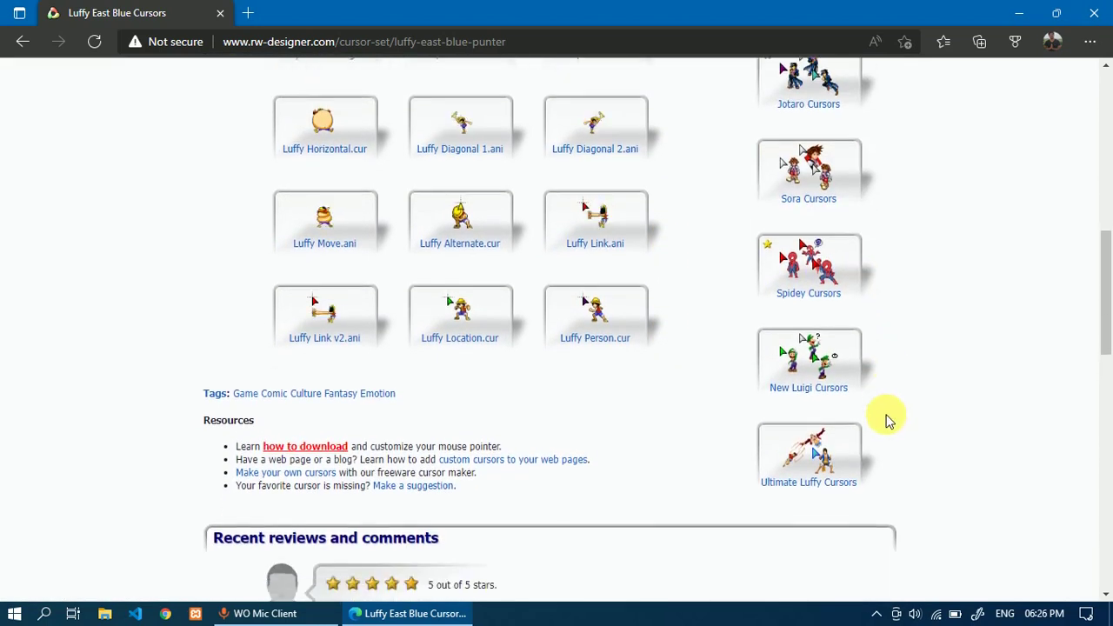
scroll(900, 463, "up", 8)
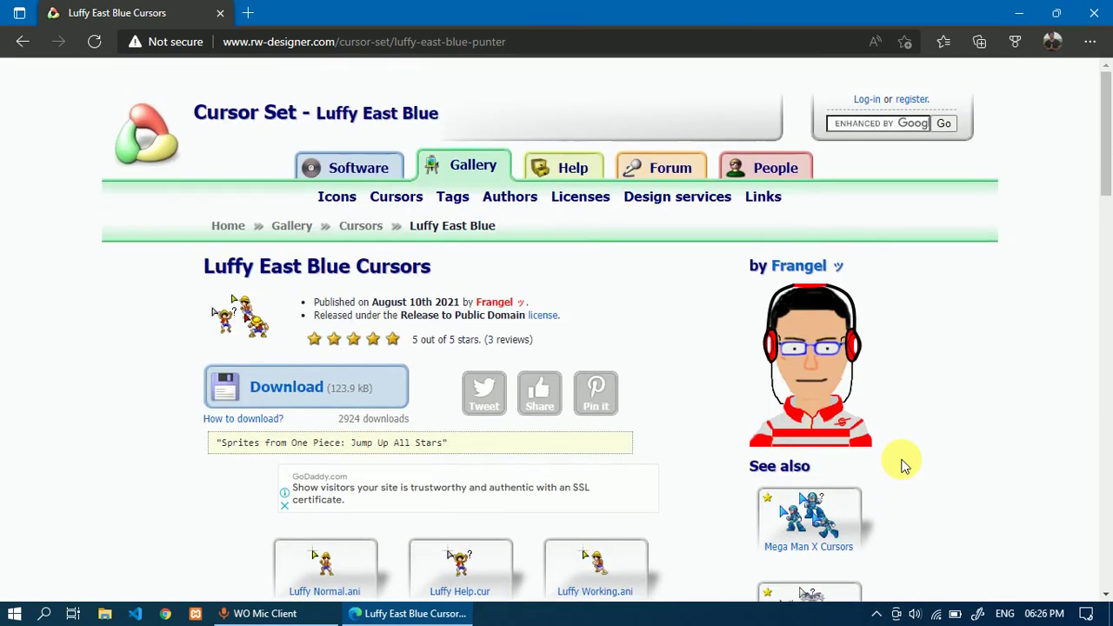
- Download the Luffy East Blue set, save luffy-east-blue-punter.zip to the Desktop, and close the browser
left_click(298, 369)
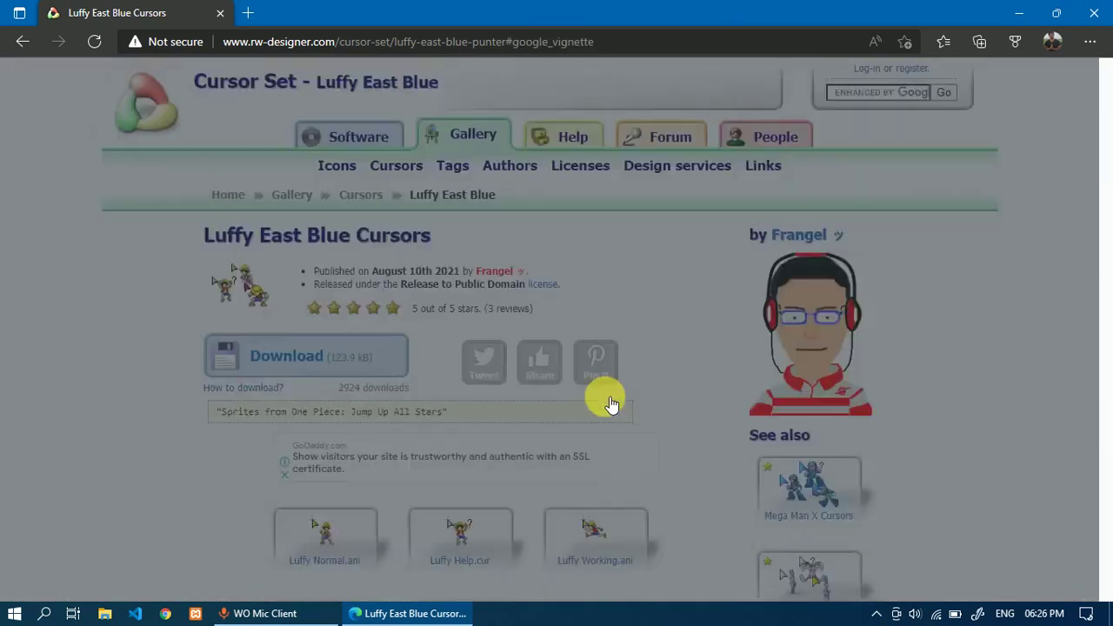
left_click(609, 398)
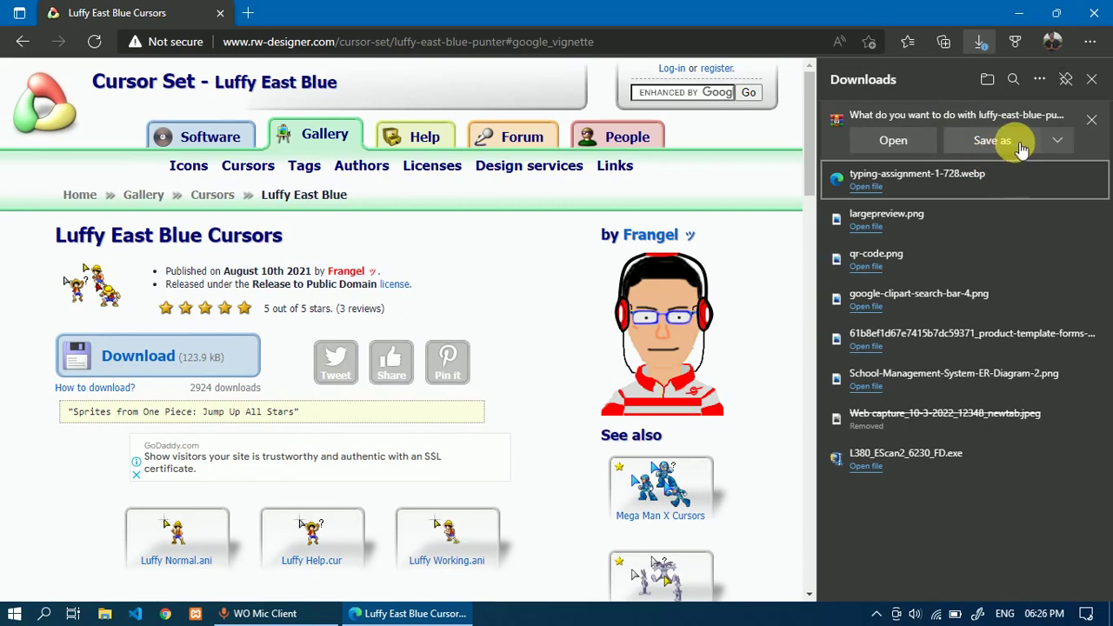
left_click(1016, 142)
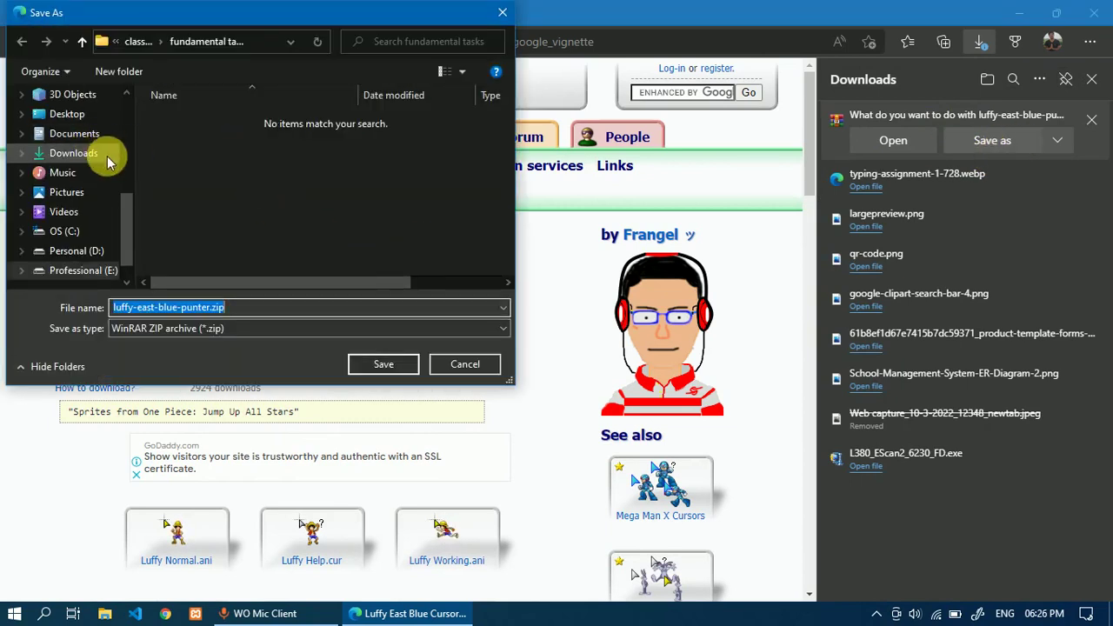
left_click(96, 120)
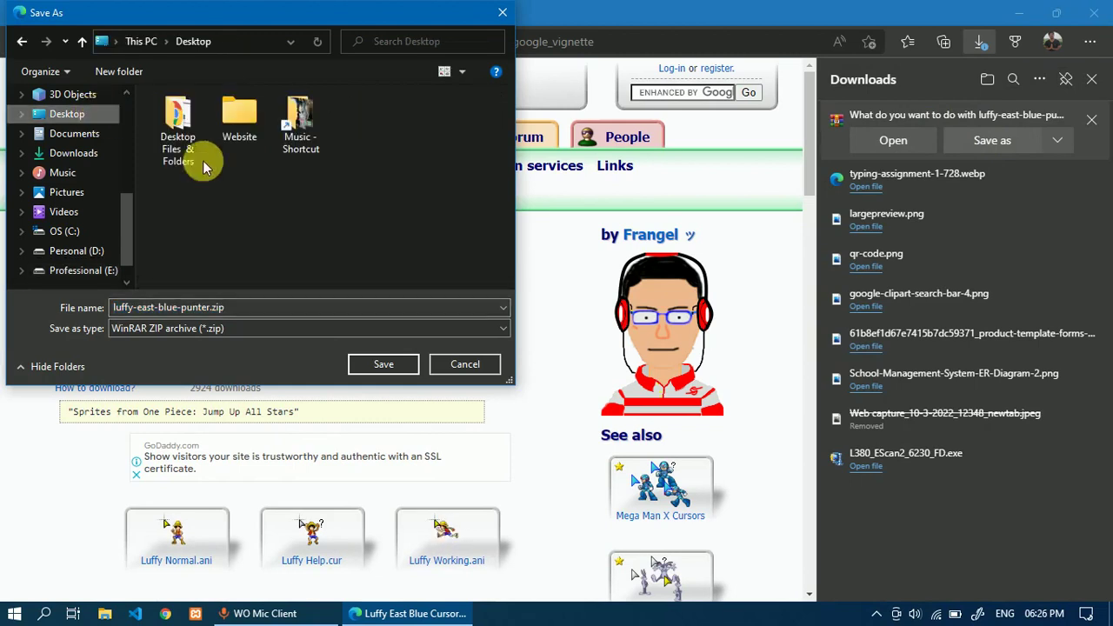
left_click(377, 363)
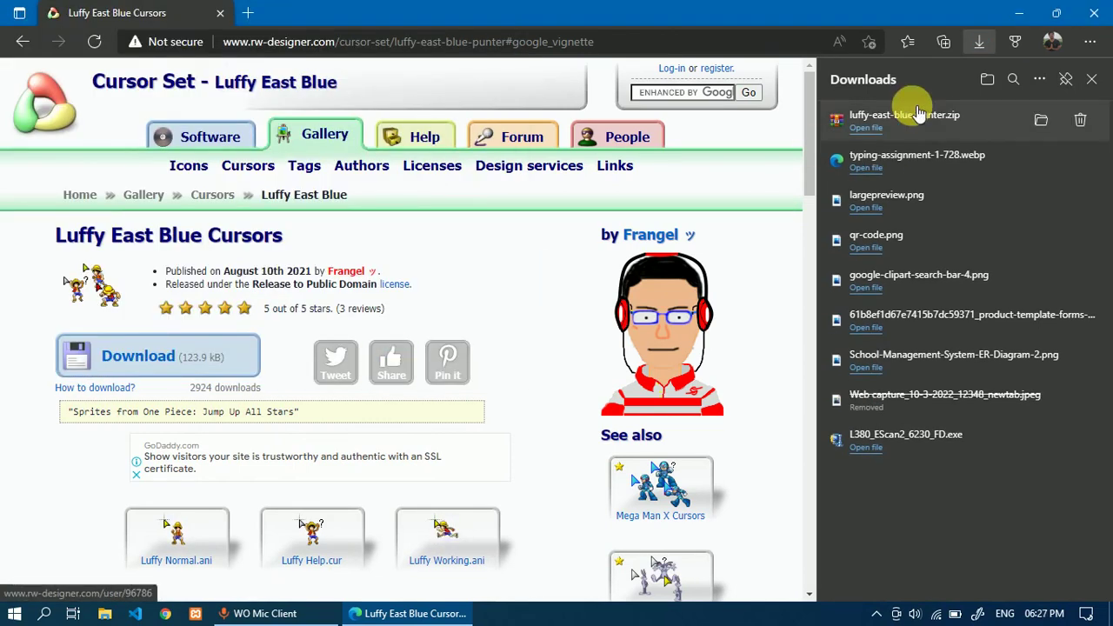
left_click(1092, 81)
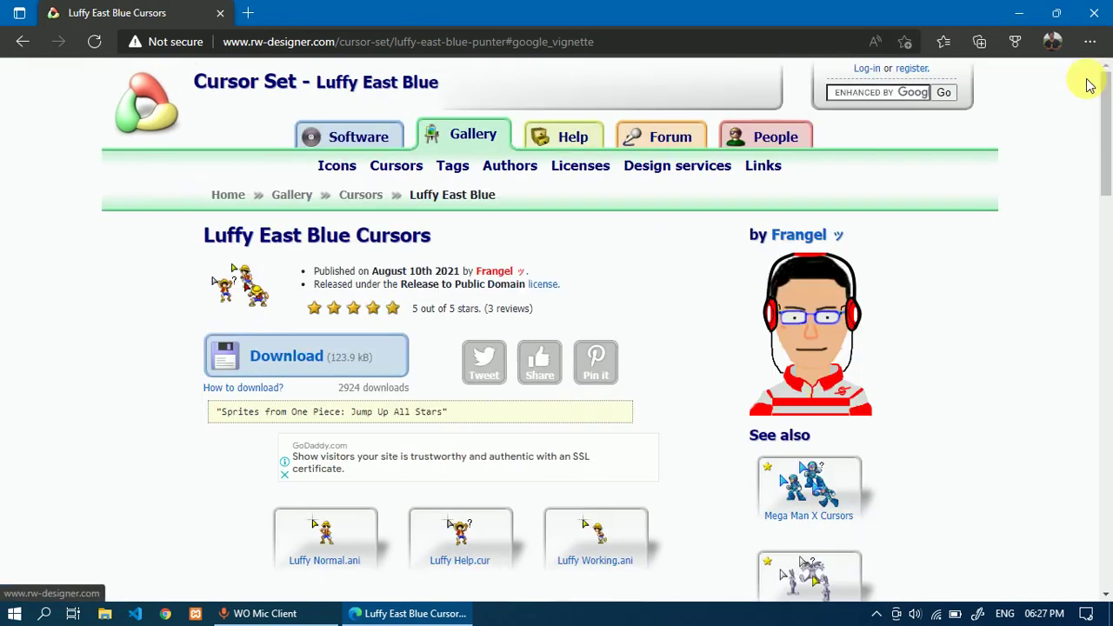
left_click(1093, 14)
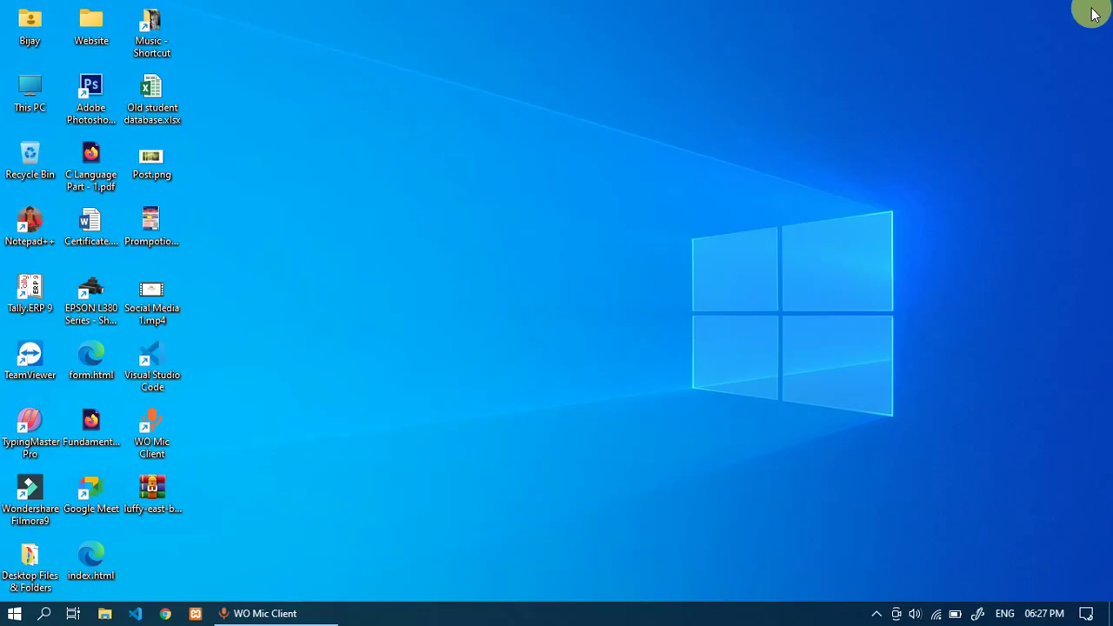
- Extract luffy-east-blue-punter.zip on the desktop into its own luffy-east-blue-punter folder
double_click(170, 487)
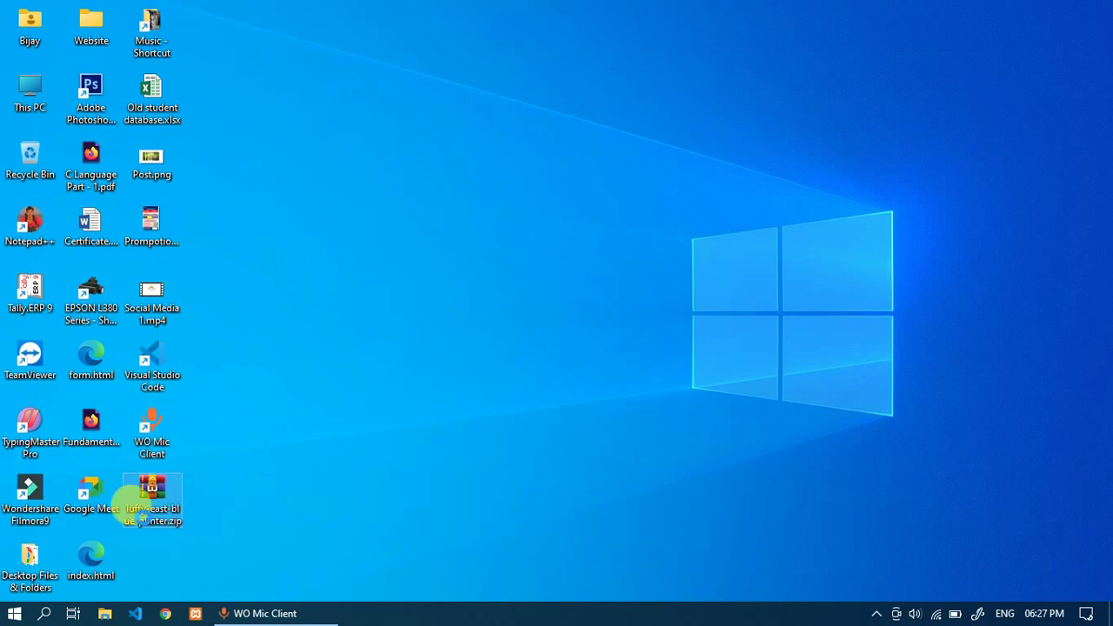
right_click(167, 508)
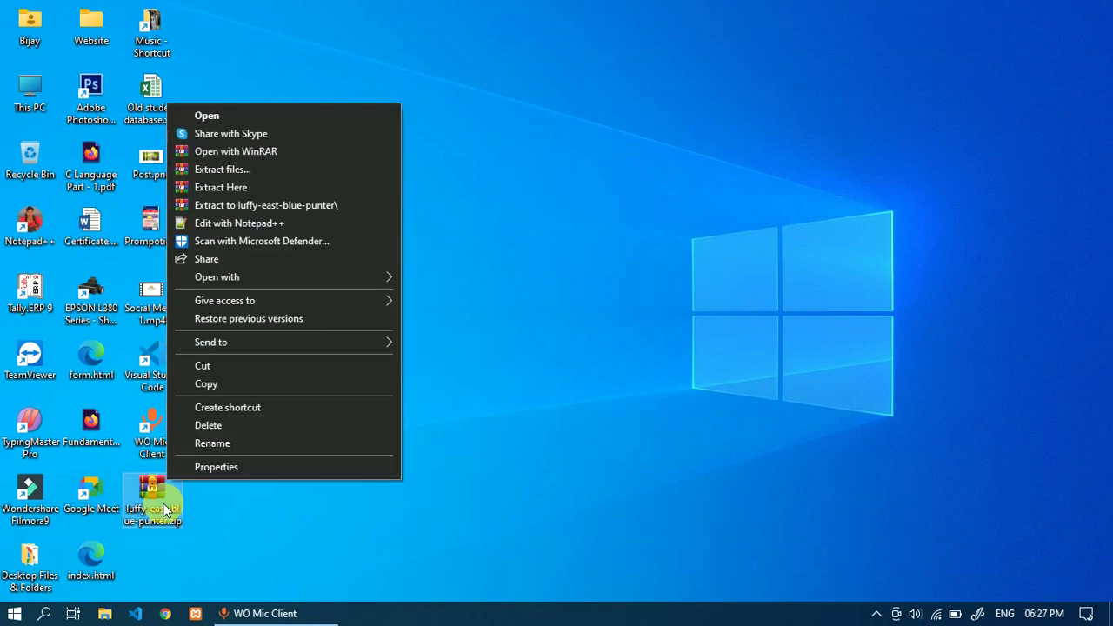
left_click(280, 206)
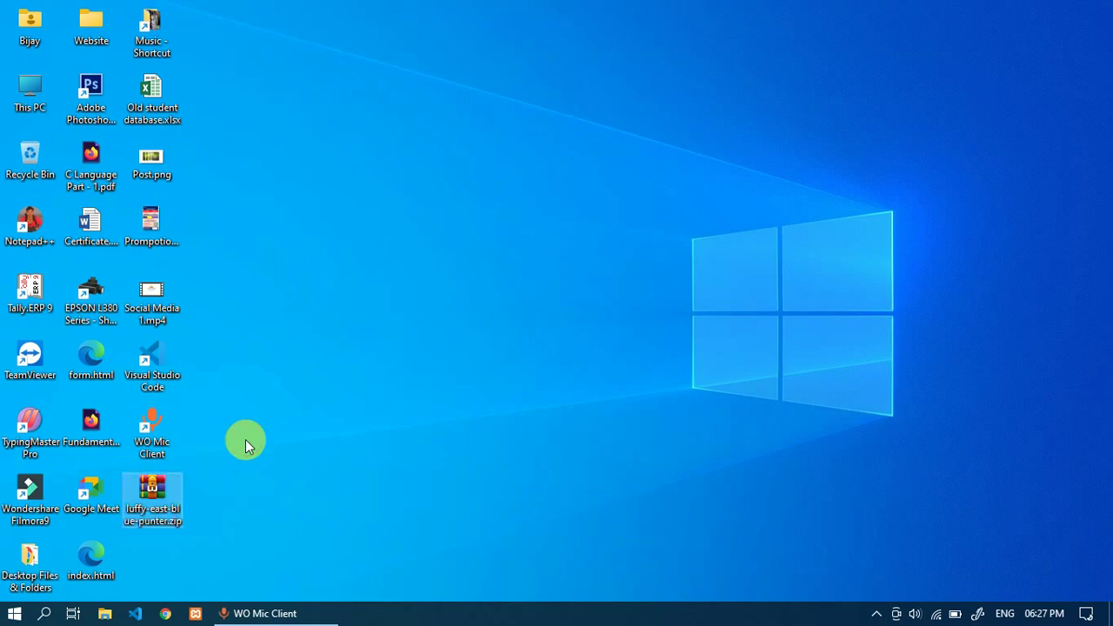
- Review the cursor files in the extracted luffy-east-blue-punter folder, and close the folder
left_click(98, 33)
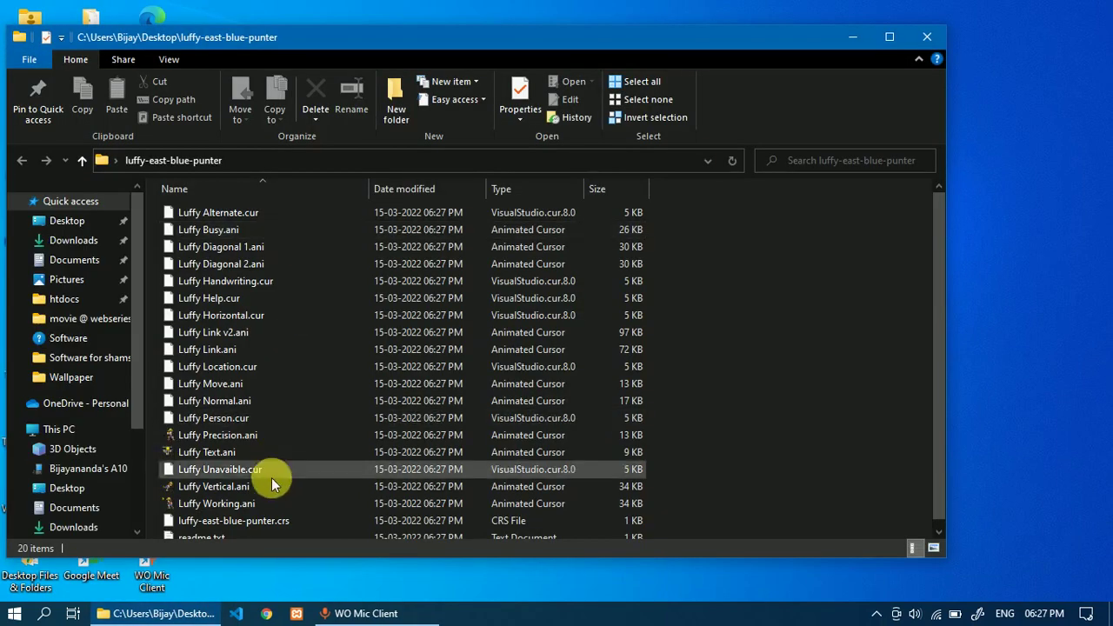
scroll(270, 478, "down", 1)
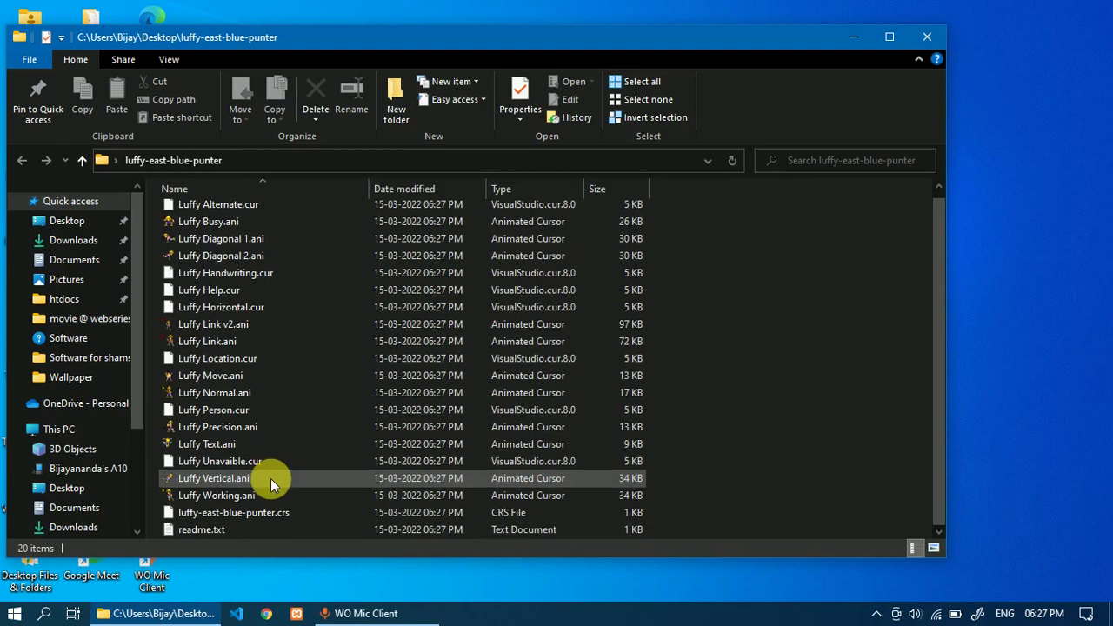
left_click(929, 38)
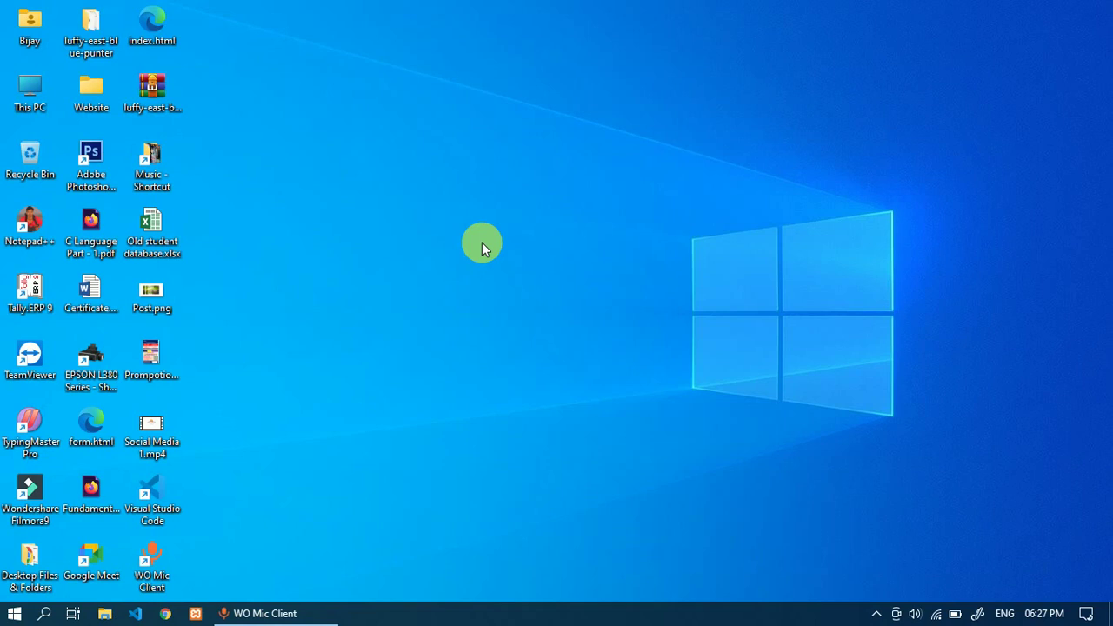
- Open the mouse cursor settings through the Themes page of the desktop personalization settings, then cancel and close them
right_click(443, 146)
left_click(505, 330)
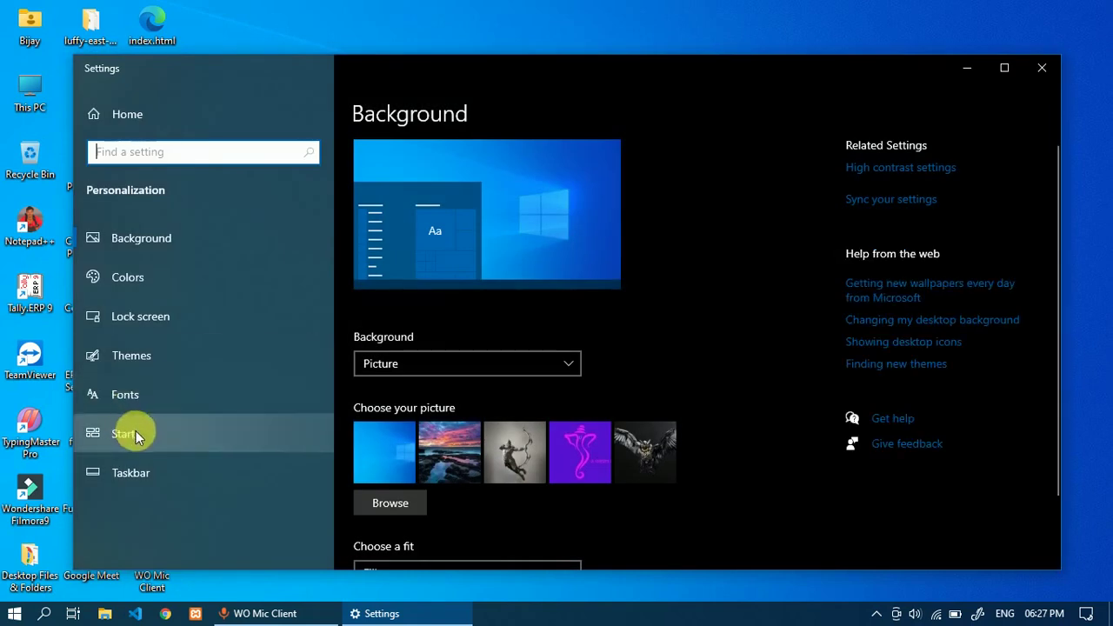
left_click(163, 367)
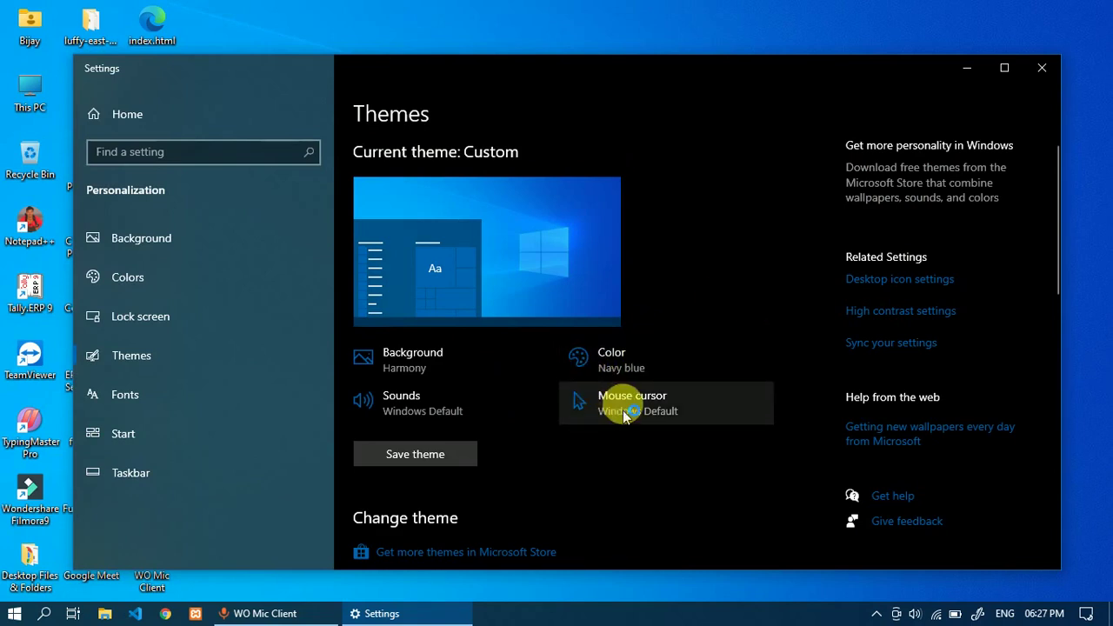
left_click(626, 408)
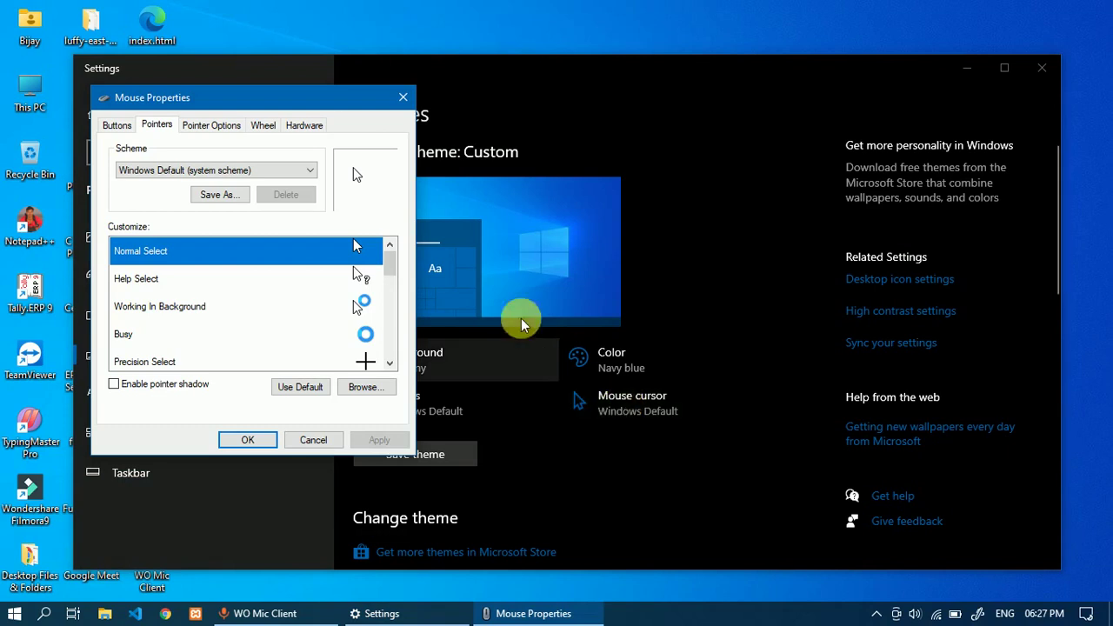
left_click(319, 445)
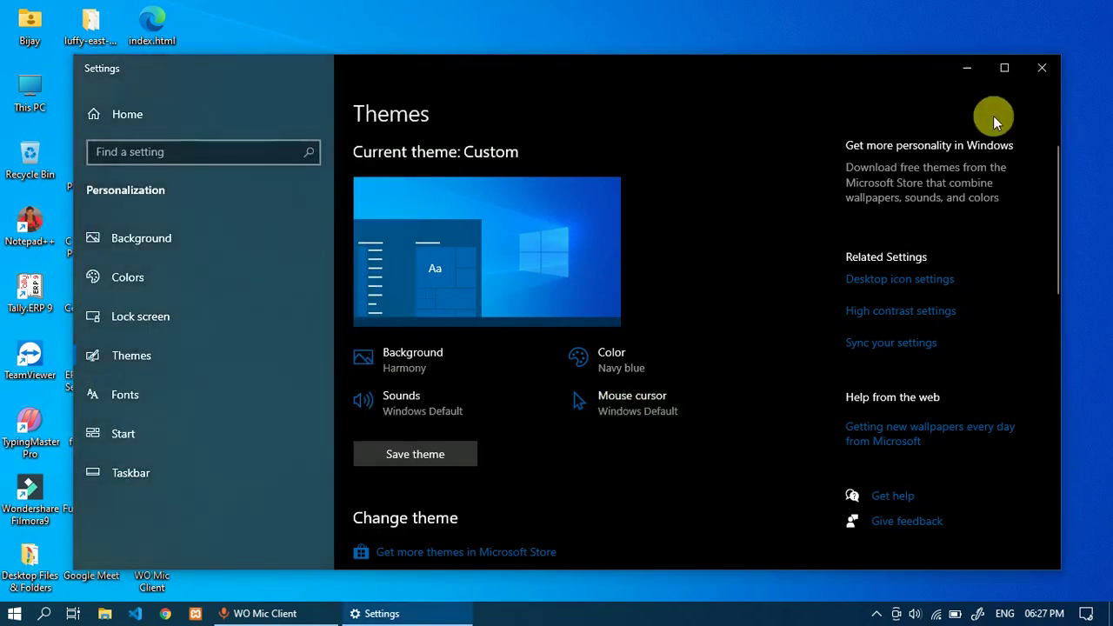
left_click(1043, 72)
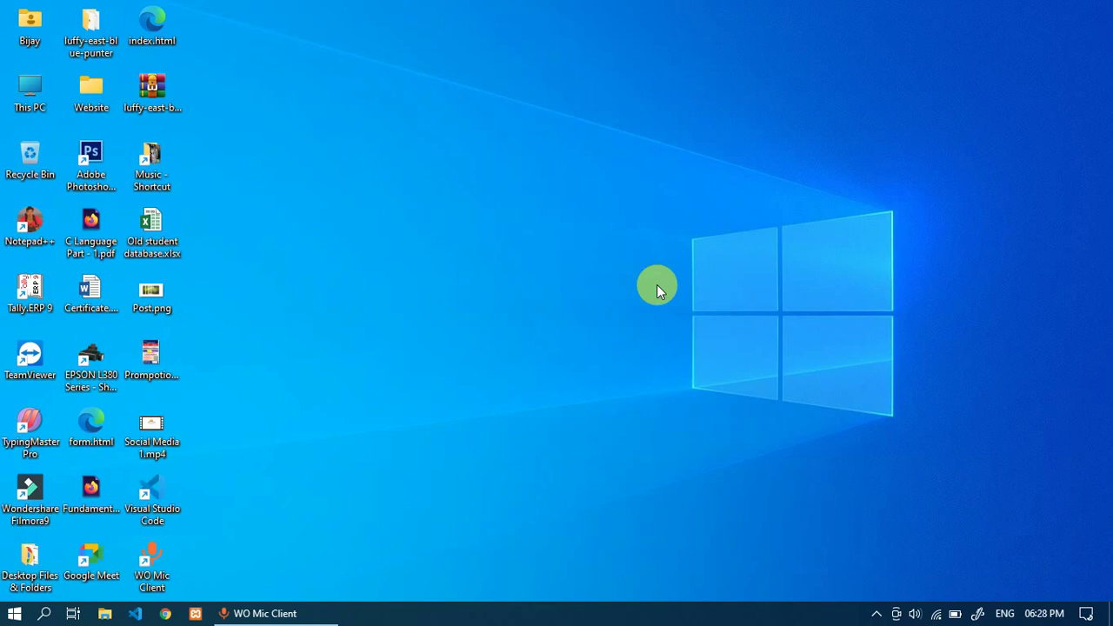
- Run main.cpl to open the Mouse Properties dialog, move it toward the middle of the desktop, and show the pointer settings
key("super+r")
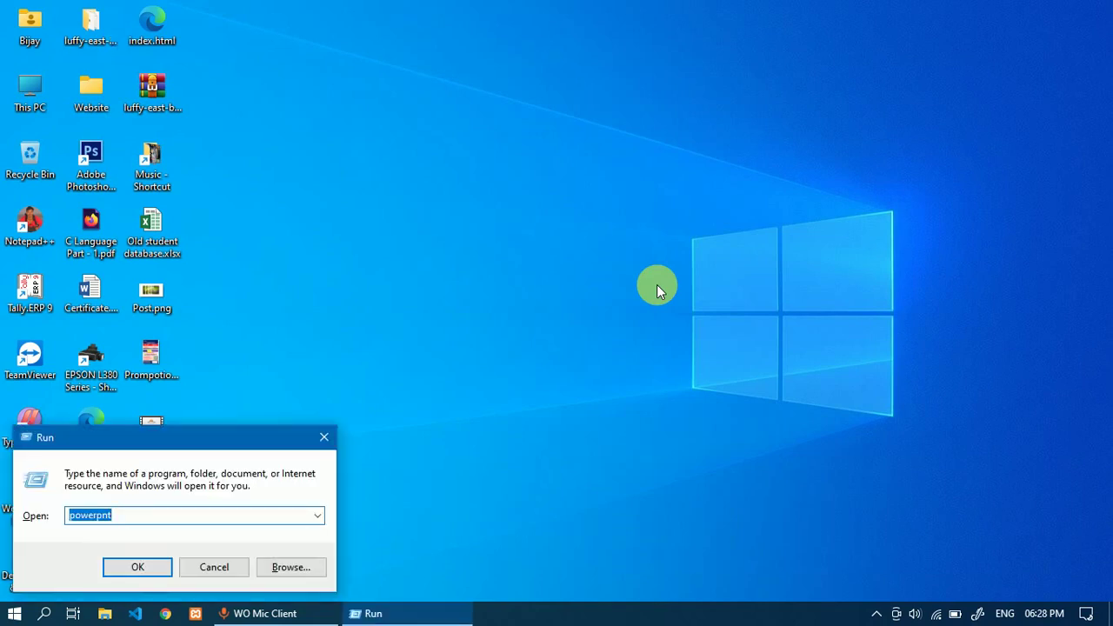
type("ma")
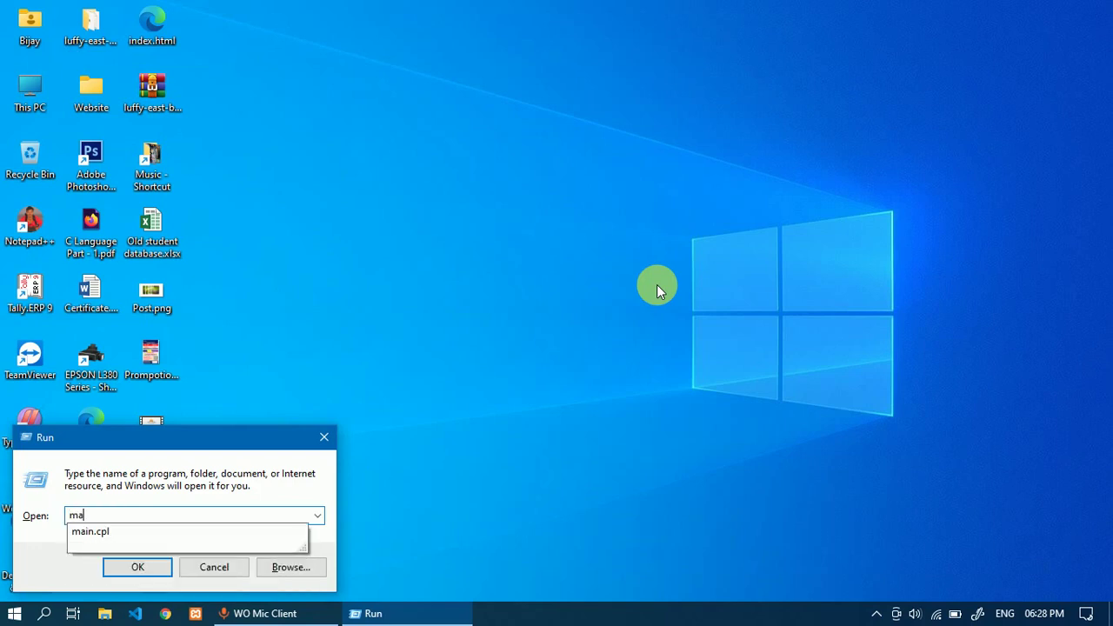
key("Down")
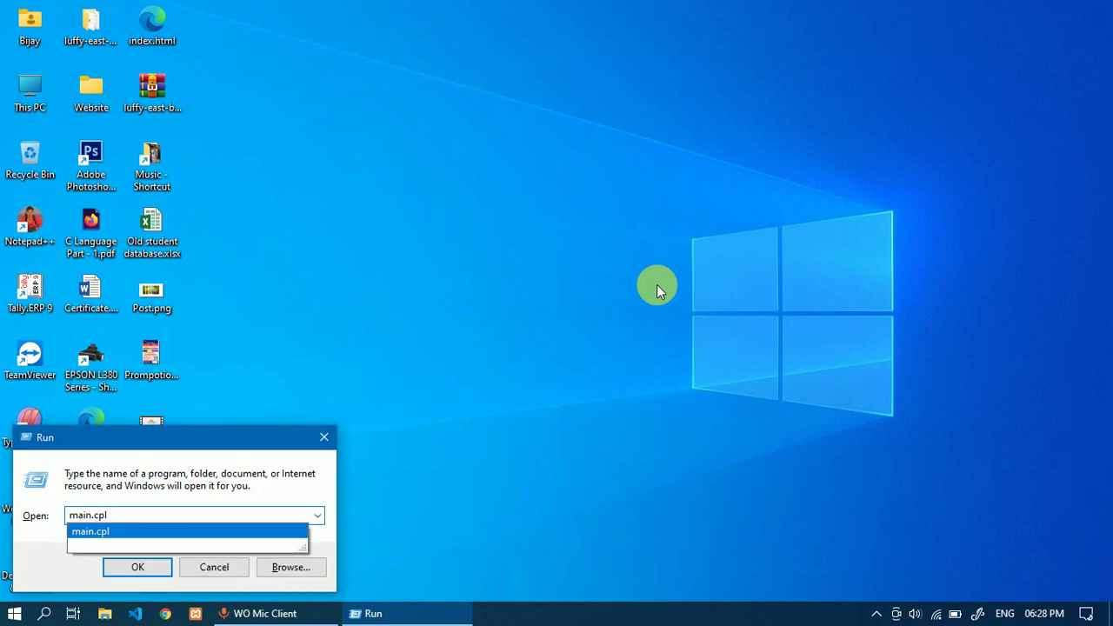
key("Return")
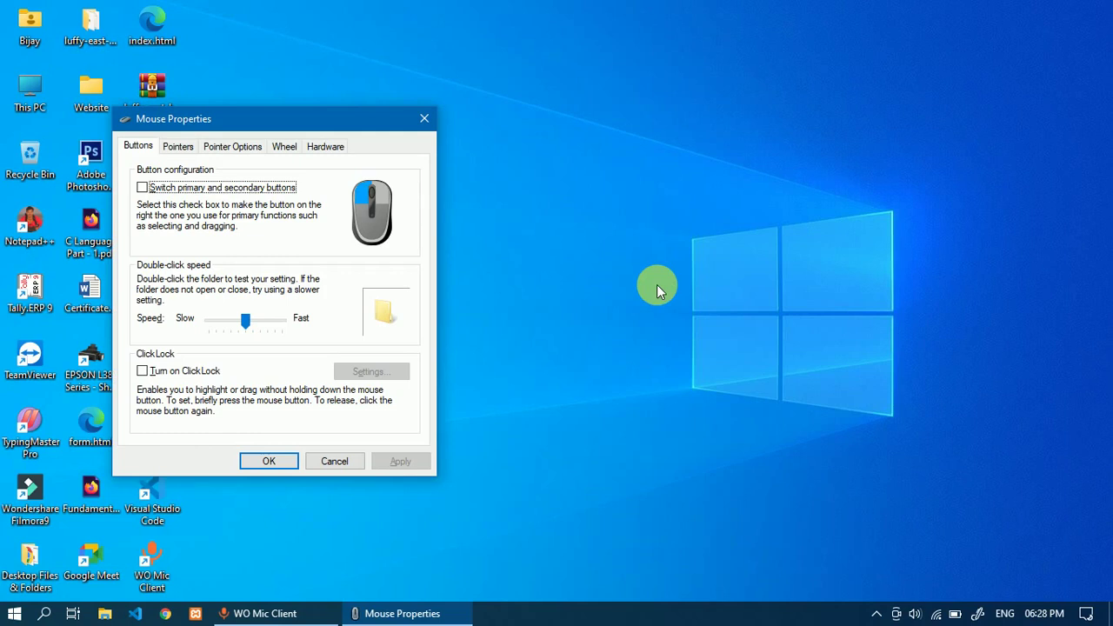
left_click_drag(278, 120, 594, 110)
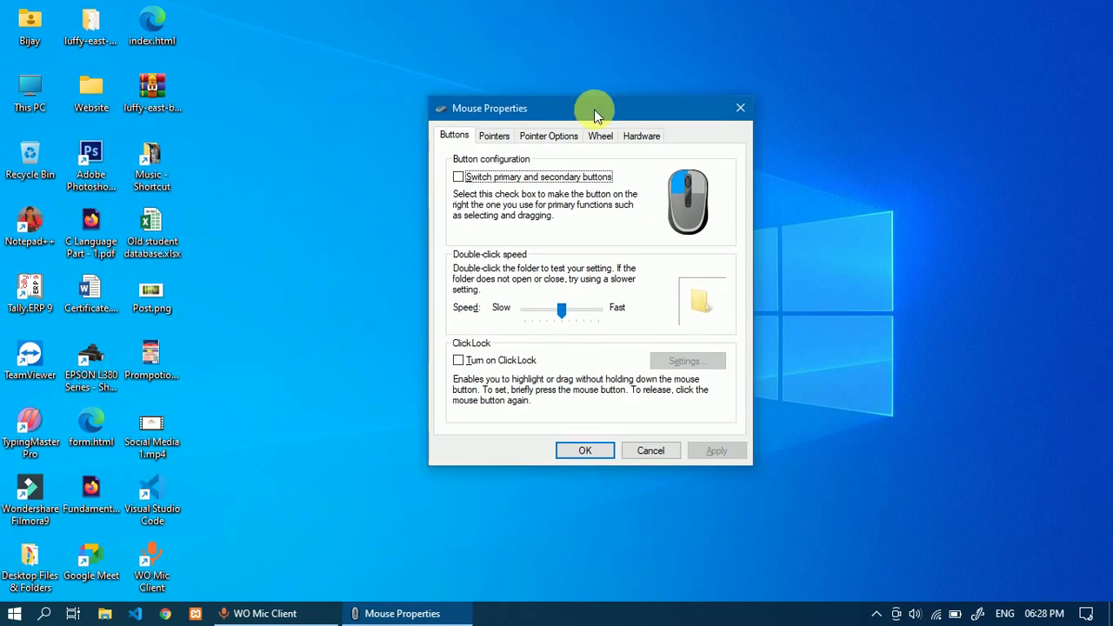
left_click(493, 136)
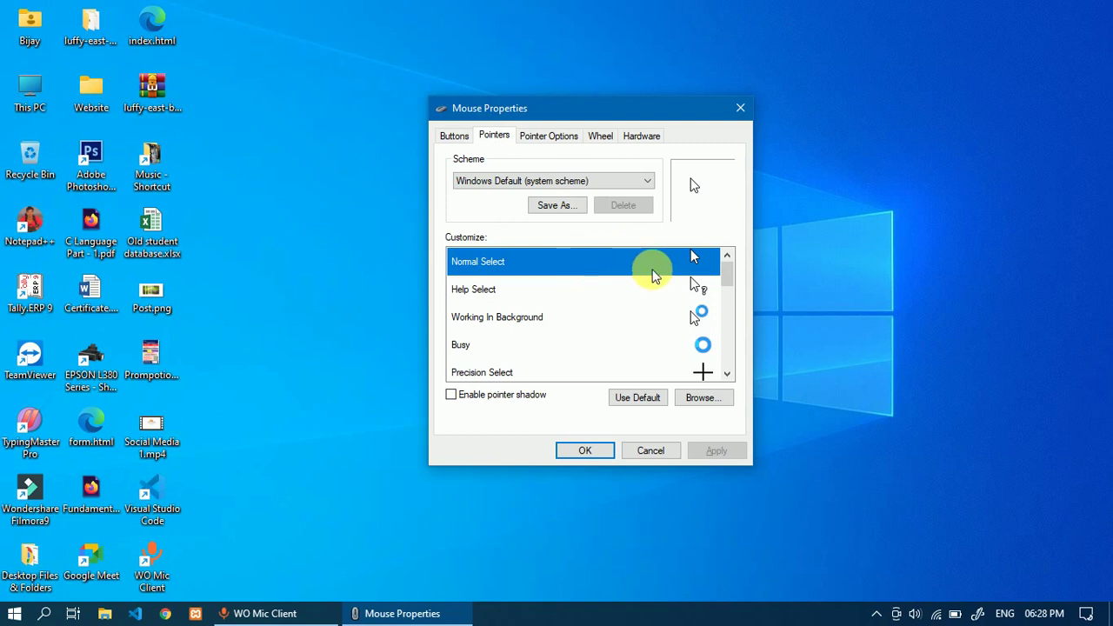
- Assign Luffy Normal.ani from the desktop's luffy-east-blue-punter folder to the Normal Select pointer and apply it
mouse_move(731, 280)
left_mouse_down()
mouse_move(729, 358)
mouse_move(739, 260)
left_mouse_up()
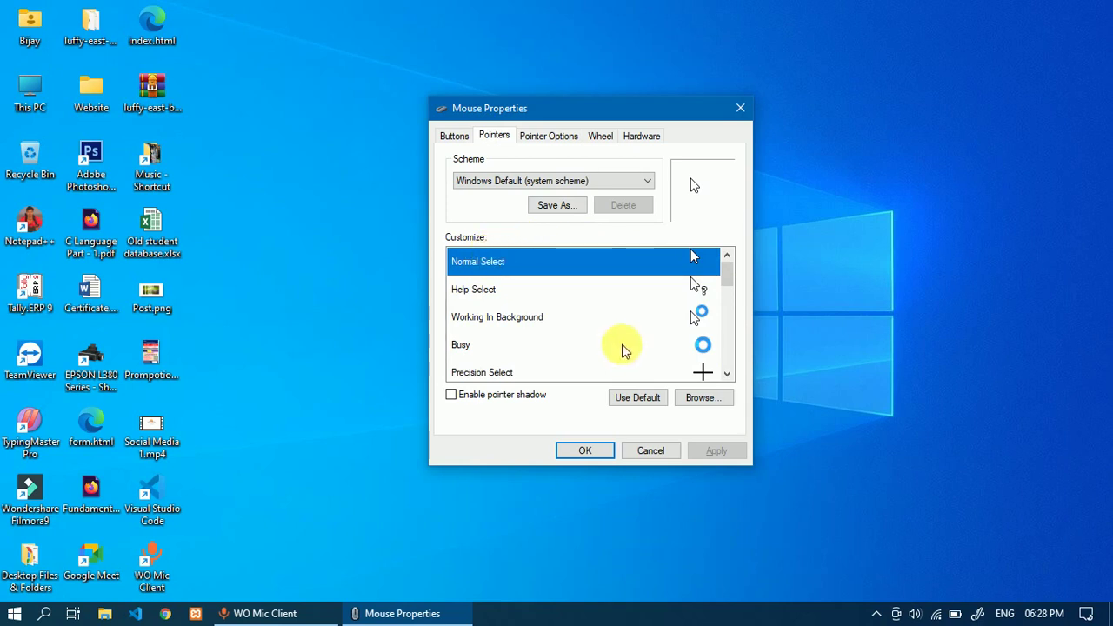
left_click(697, 398)
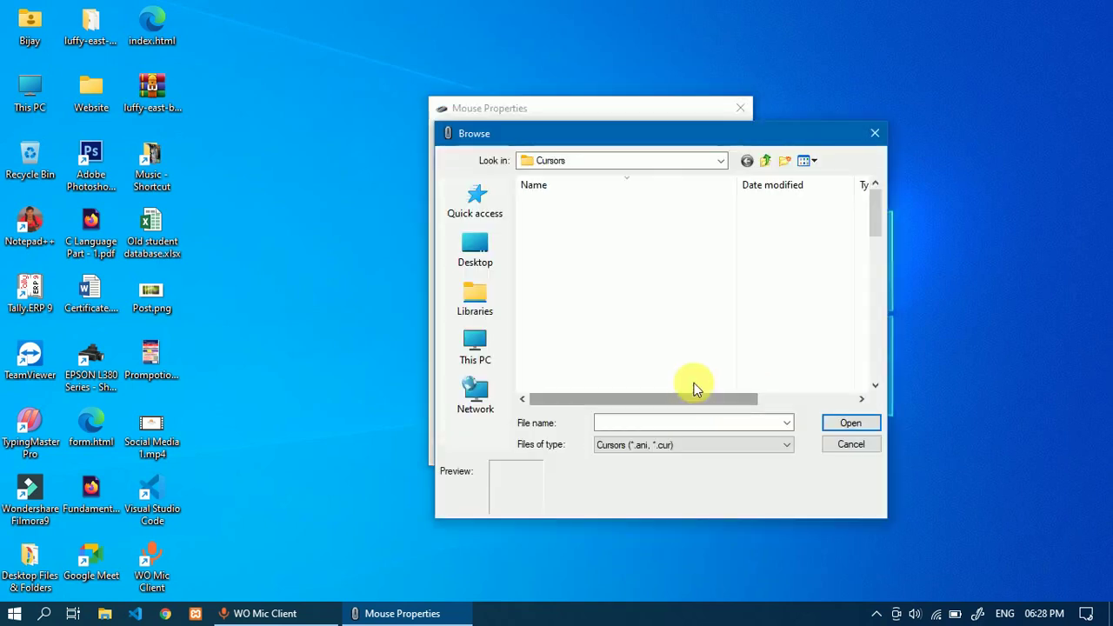
left_click(485, 266)
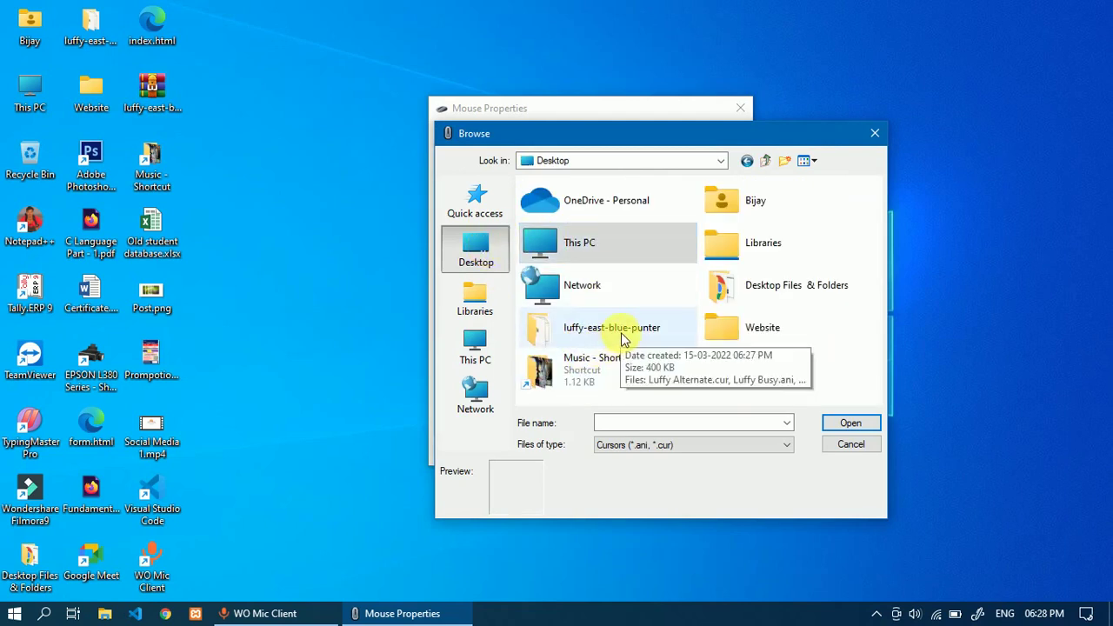
double_click(621, 331)
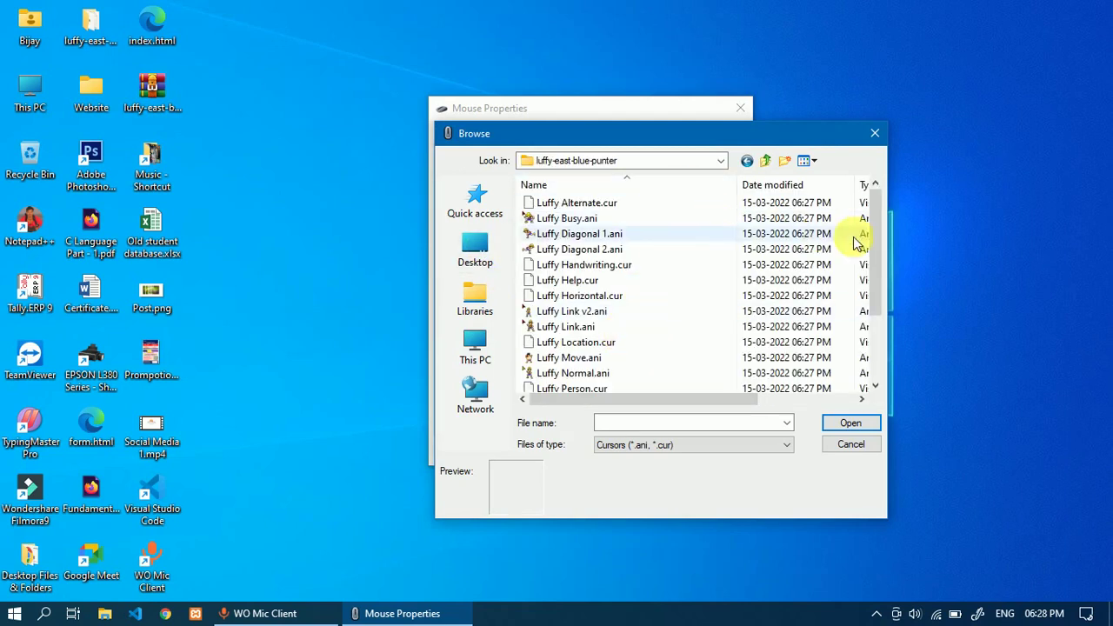
left_click_drag(879, 260, 877, 300)
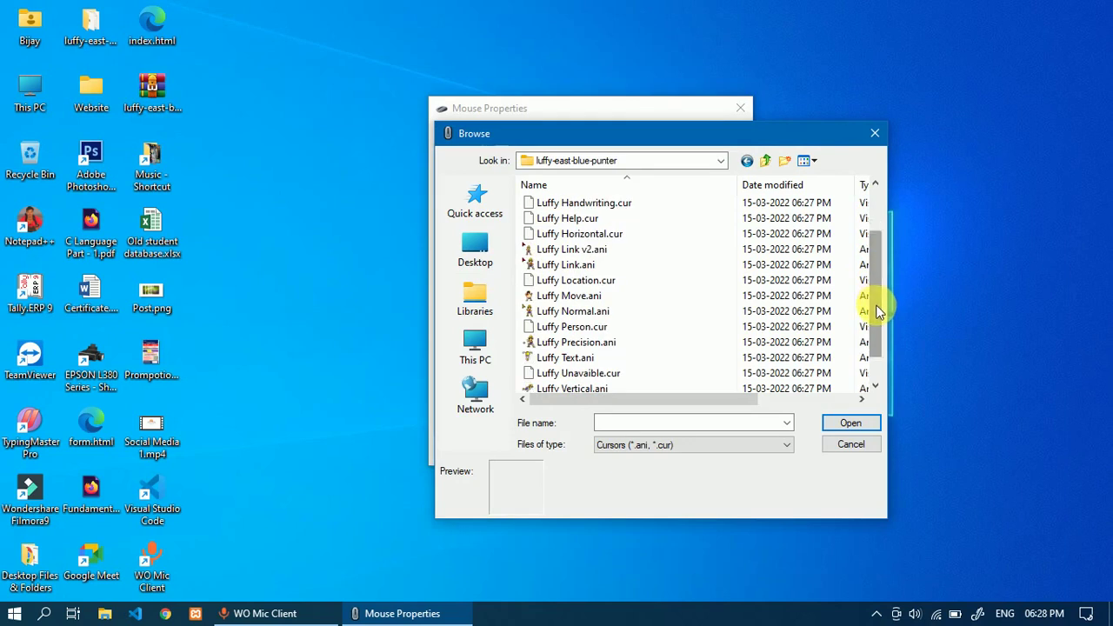
left_click(631, 308)
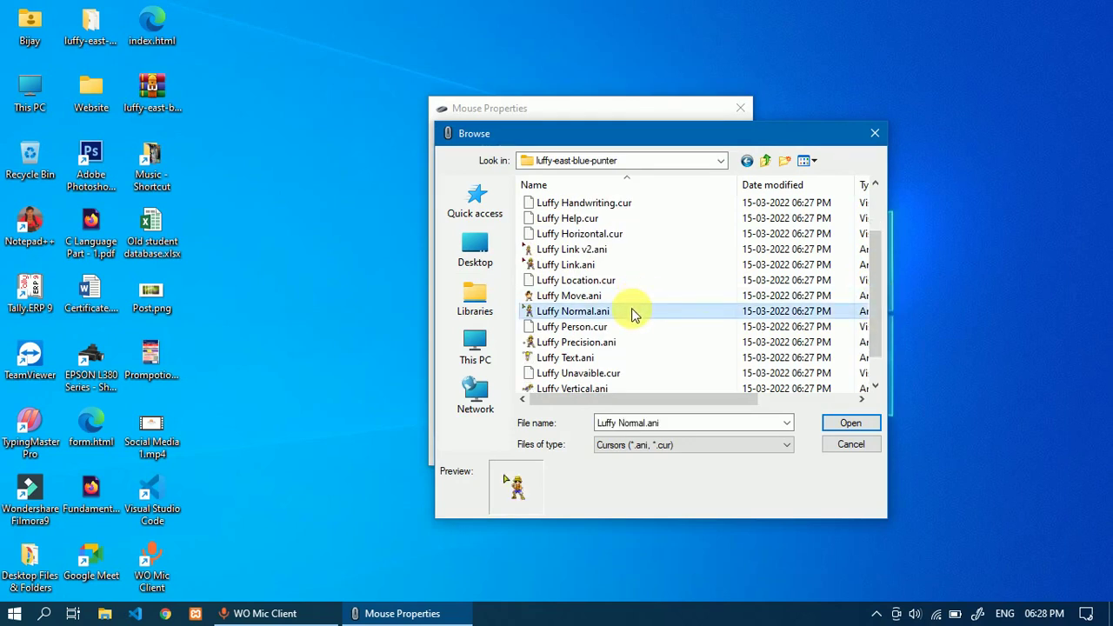
left_click(848, 424)
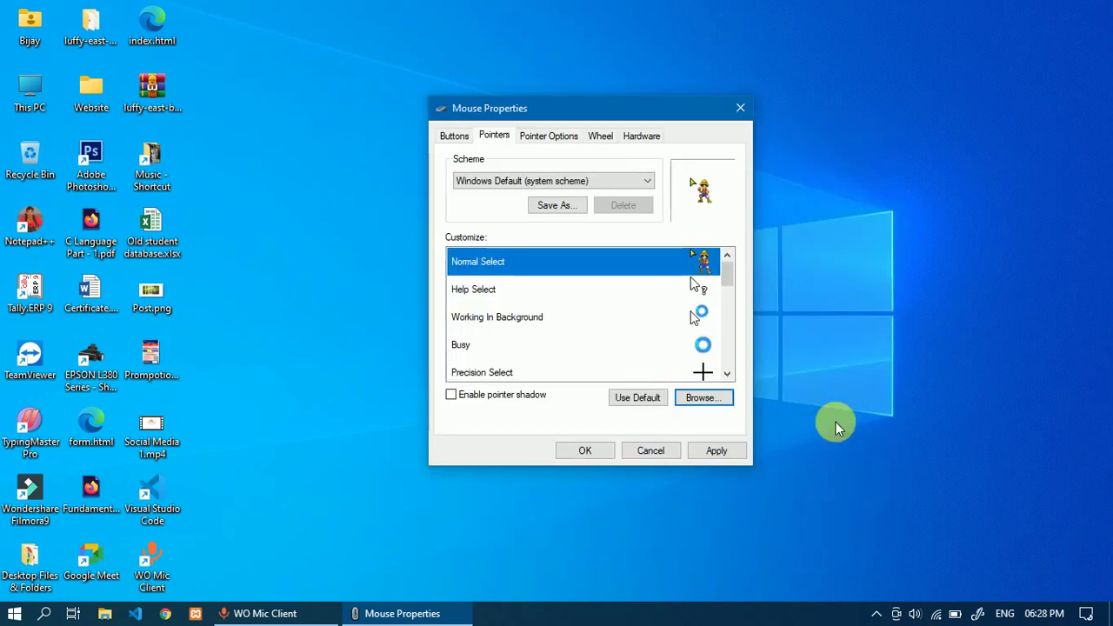
left_click(715, 450)
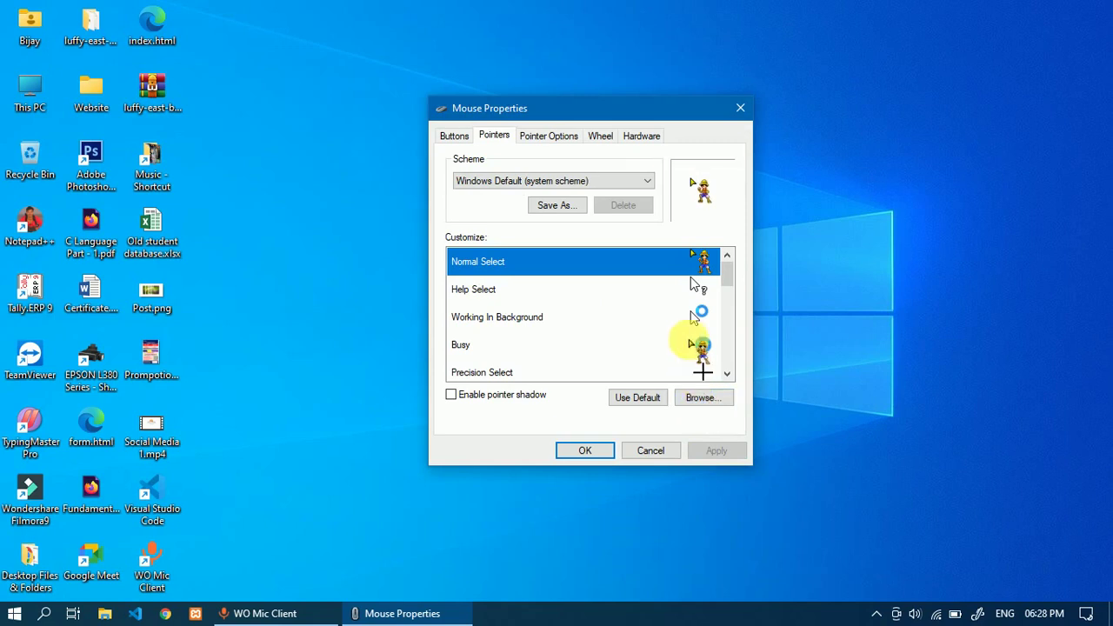
- Assign Luffy Help.cur from the luffy-east-blue-punter folder to the Help Select pointer and apply it
left_click(663, 291)
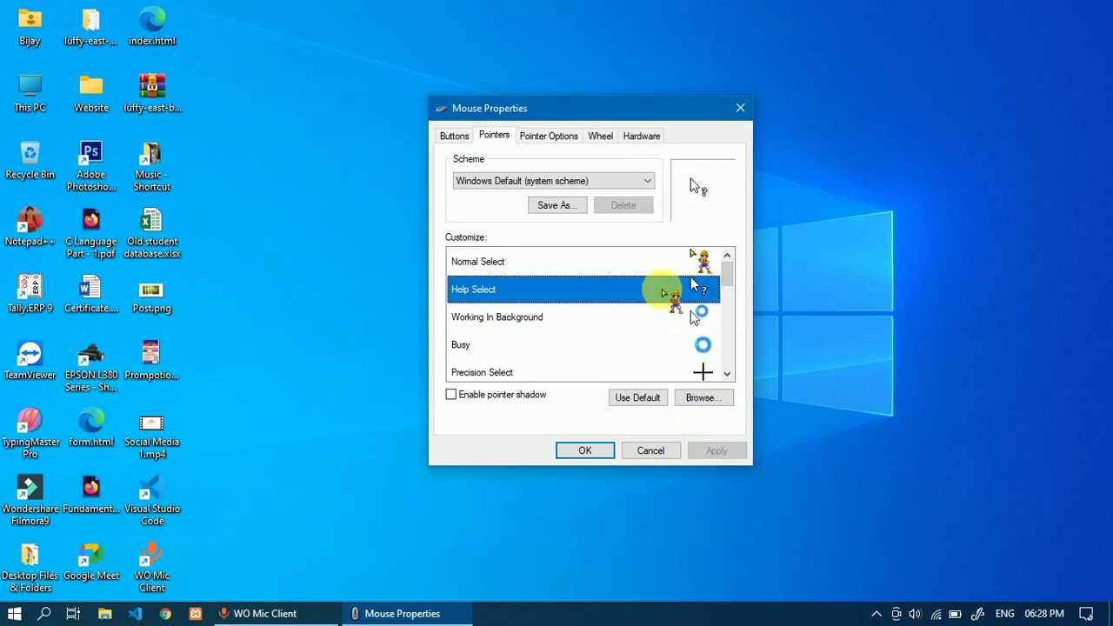
left_click(701, 397)
left_click(613, 234)
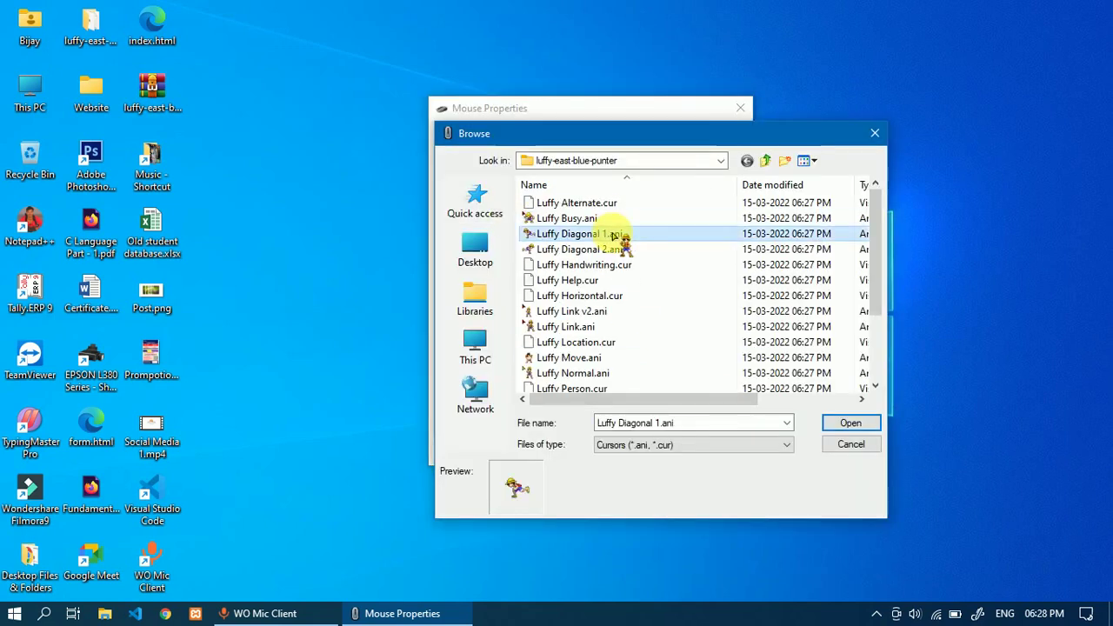
left_click(582, 280)
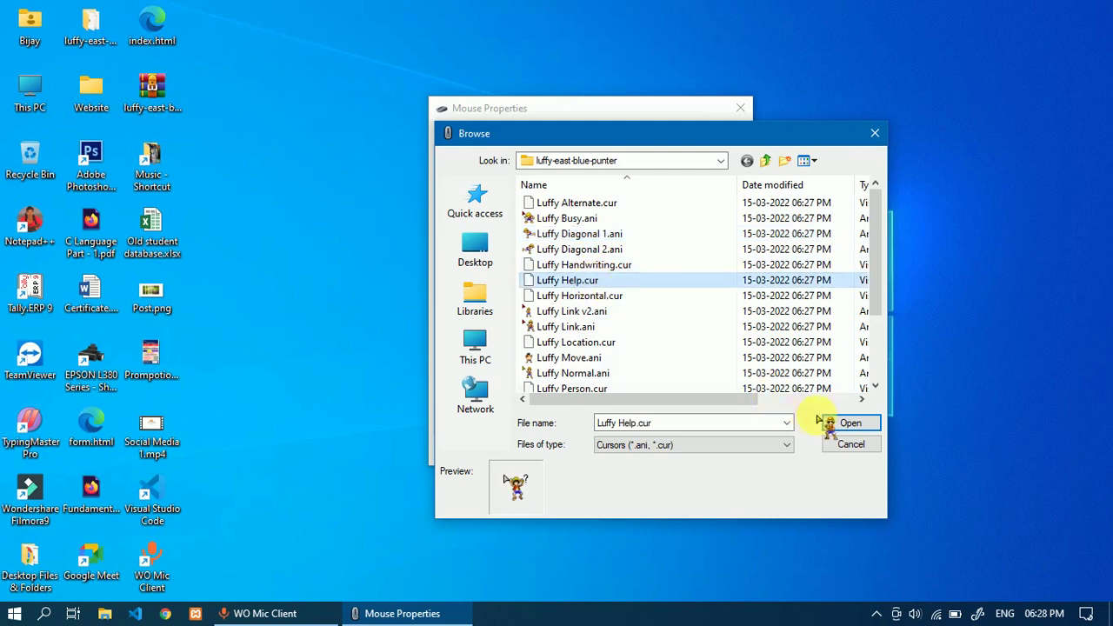
left_click(845, 423)
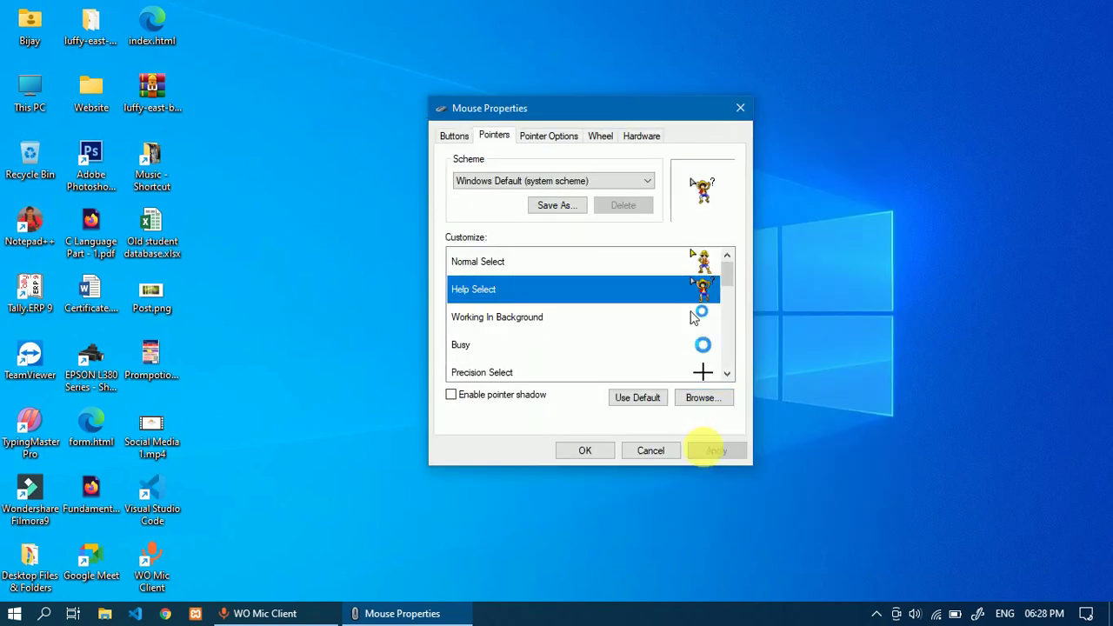
- Assign Luffy Working.ani to the Working In Background pointer and apply the change
left_click(666, 318)
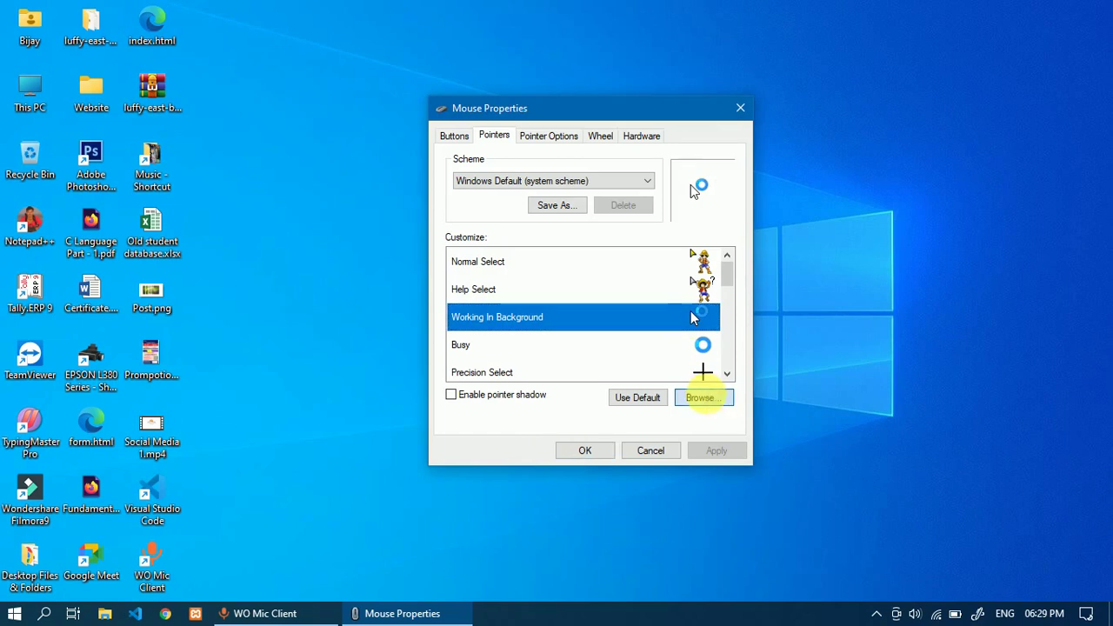
left_click(702, 397)
scroll(632, 329, "down", 2)
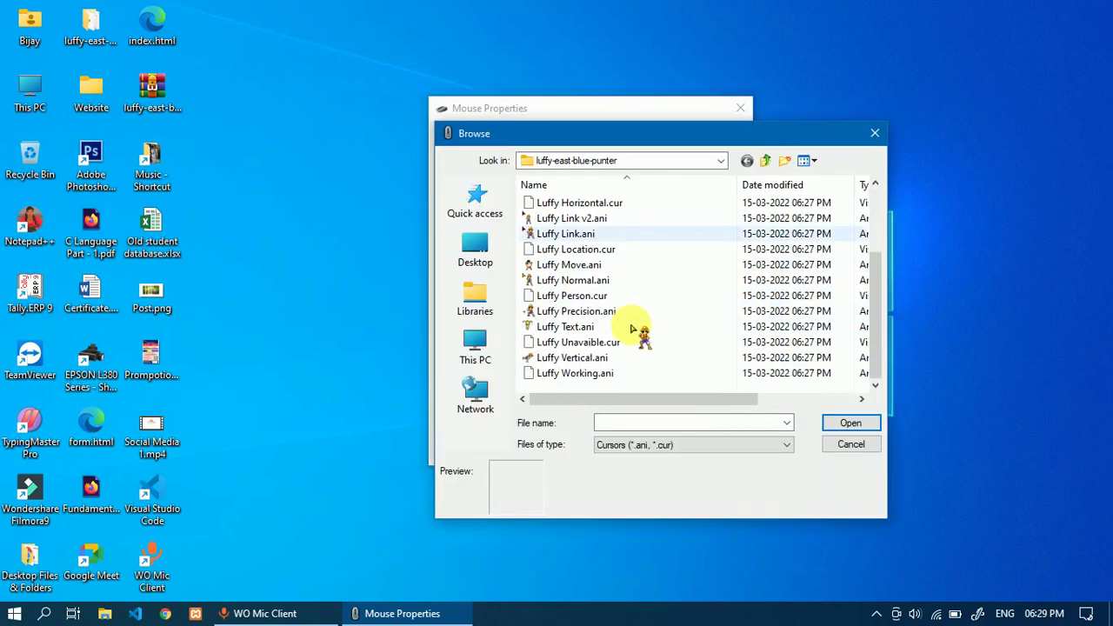
left_click(613, 374)
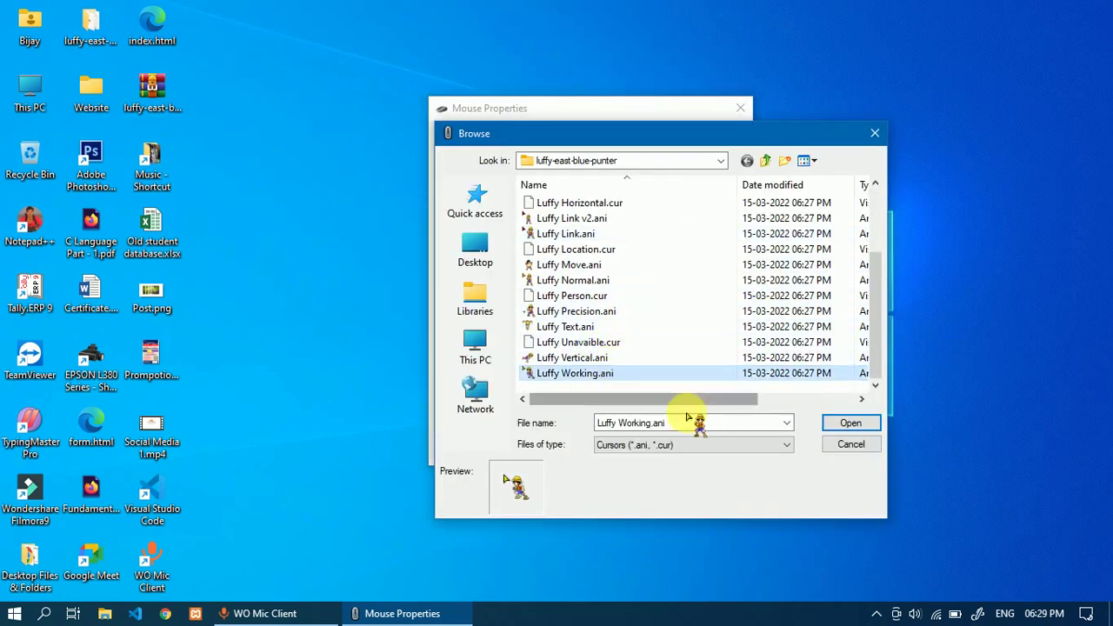
left_click(851, 422)
left_click(716, 450)
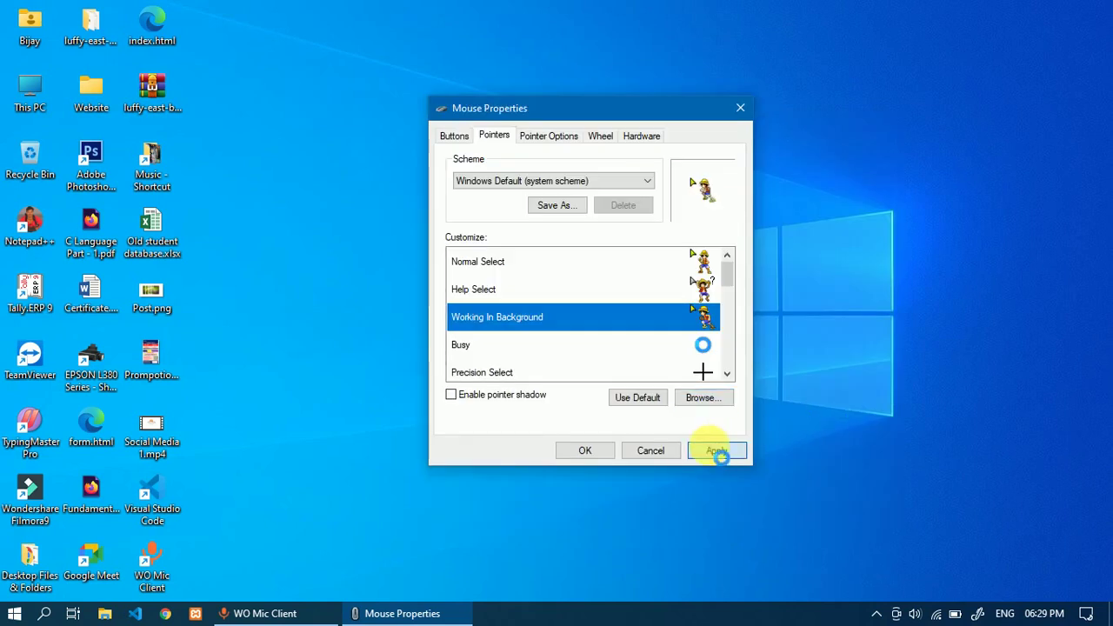
- Assign Luffy Busy.ani to the Busy pointer and apply the change
left_click(629, 345)
left_click(709, 398)
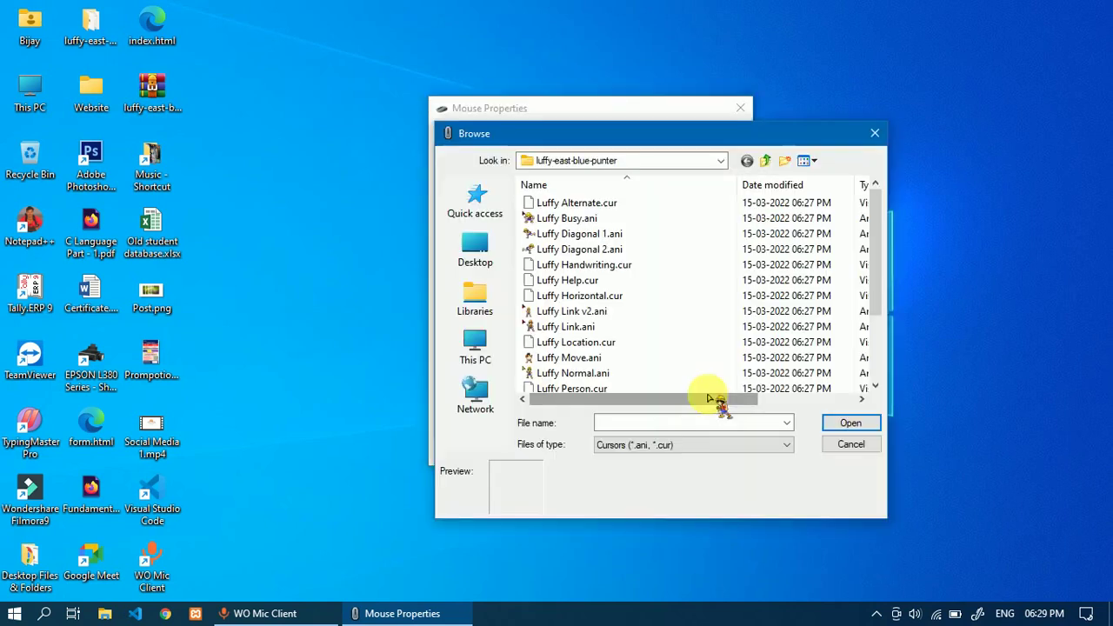
scroll(634, 311, "down", 2)
scroll(644, 313, "up", 2)
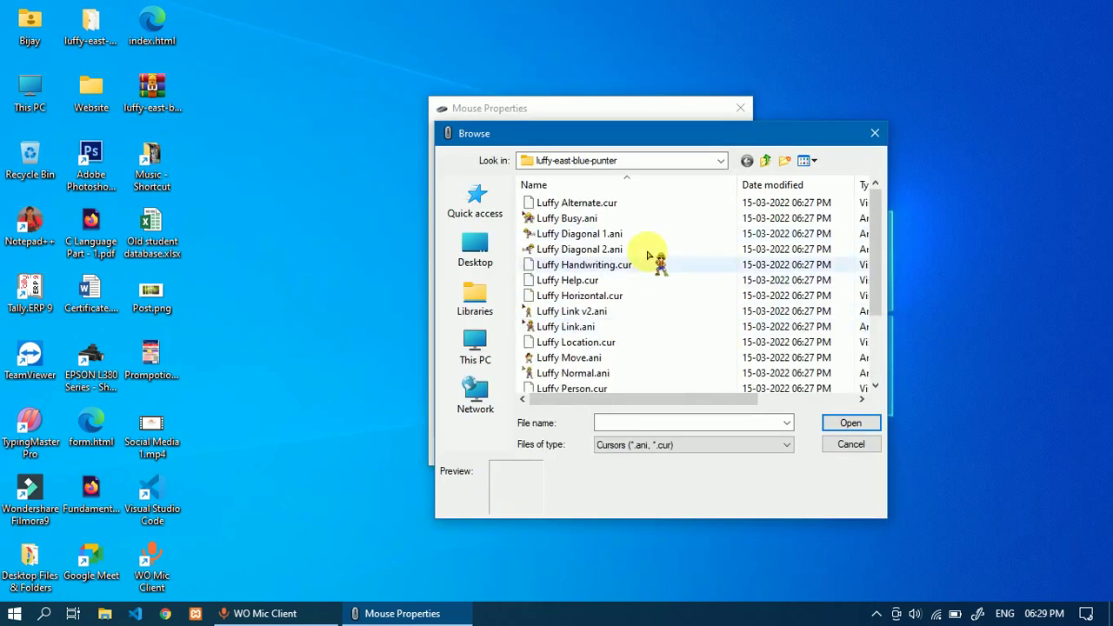
left_click(631, 219)
left_click(848, 423)
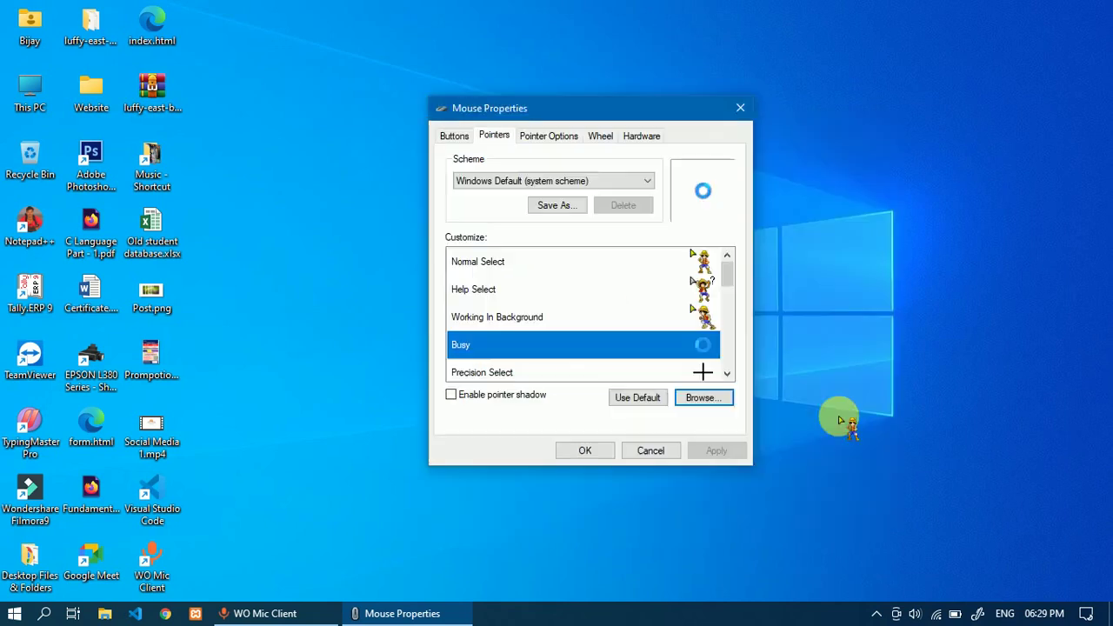
left_click(715, 451)
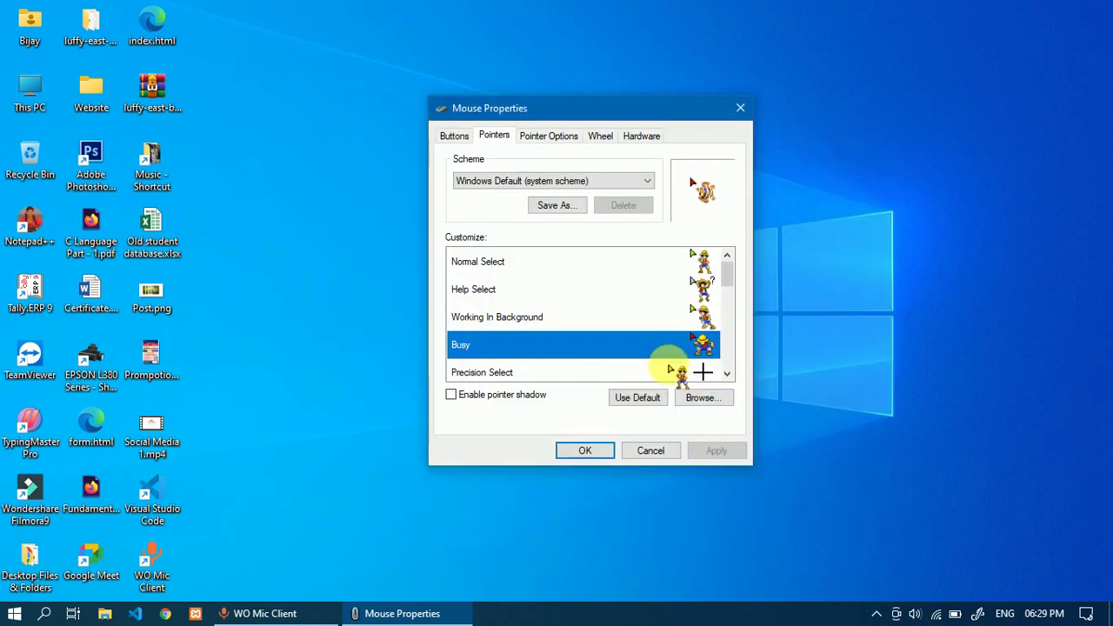
- Assign Luffy Precision.ani to the Precision Select pointer and apply the change
left_click(669, 372)
left_click(706, 398)
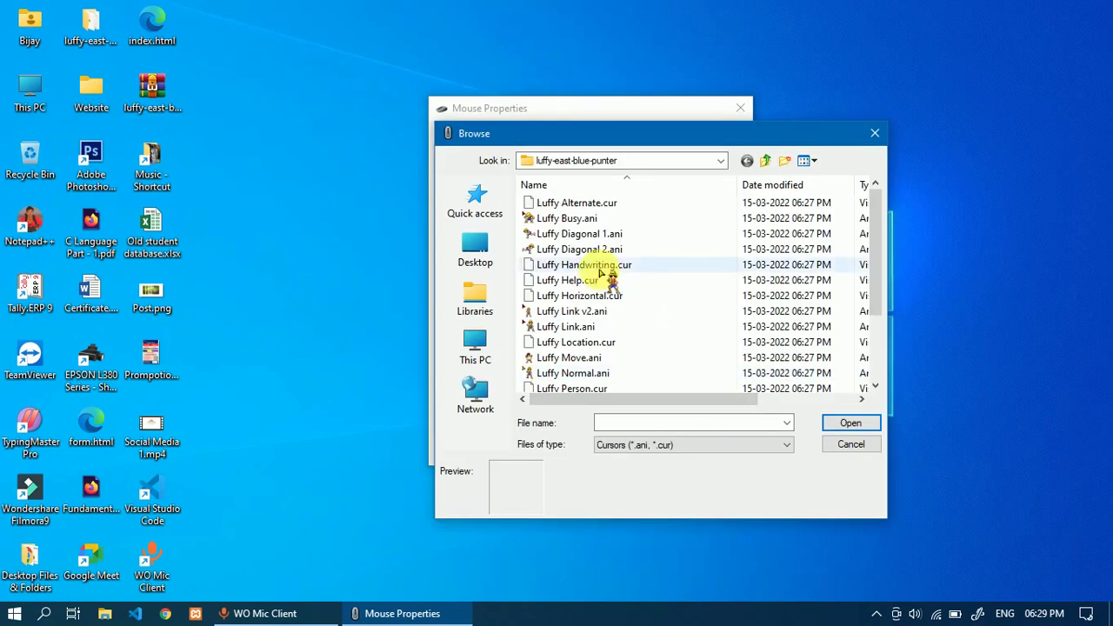
scroll(615, 348, "down", 2)
left_click(634, 310)
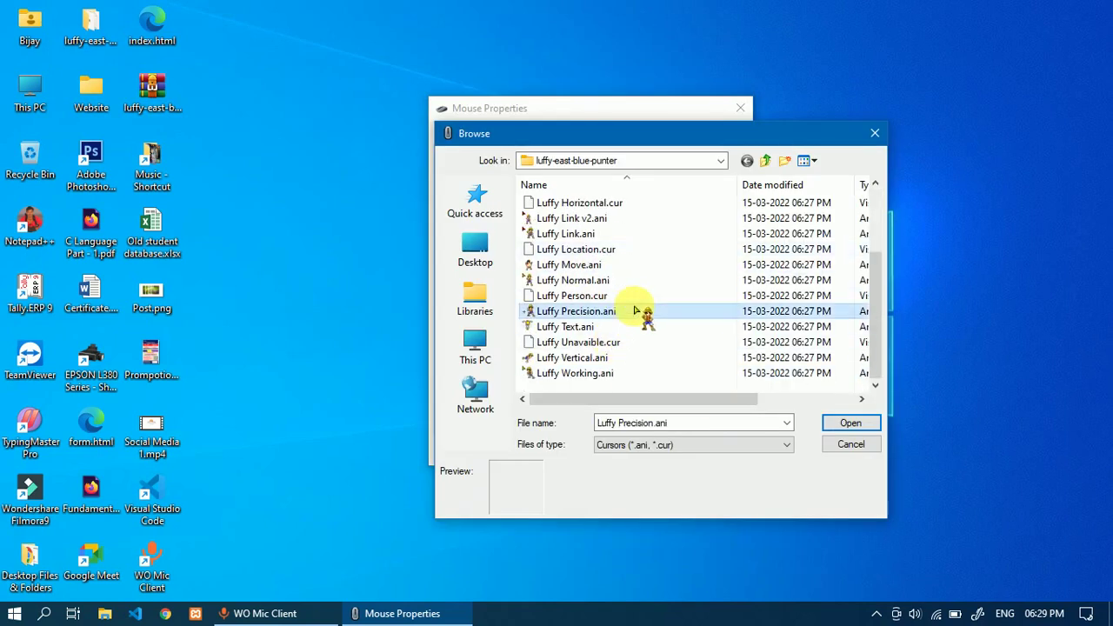
left_click(850, 422)
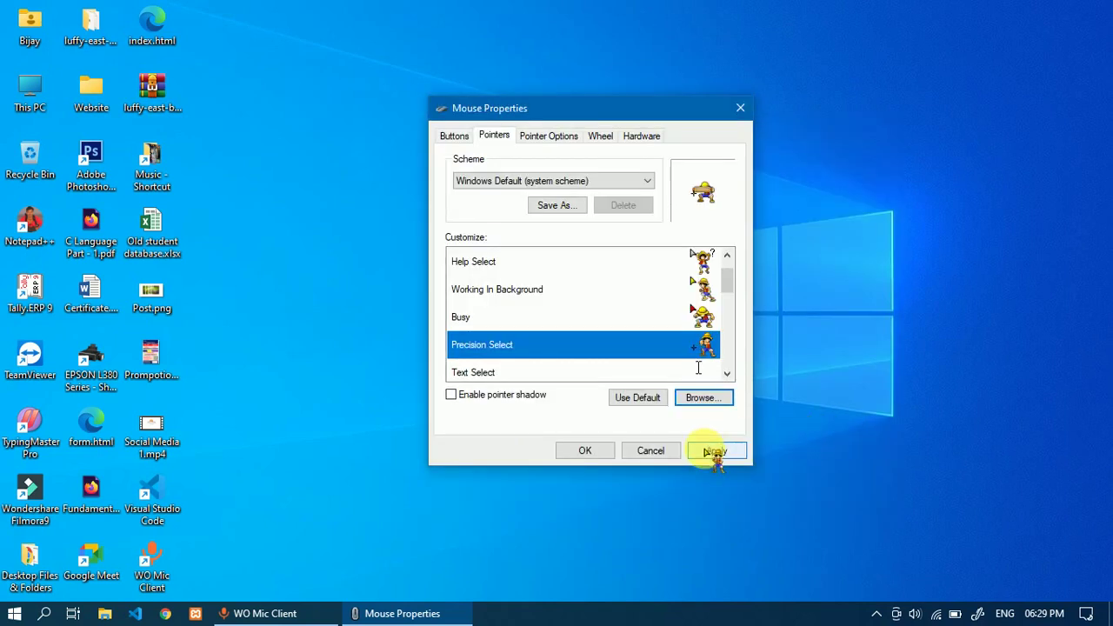
left_click(716, 450)
- Assign Luffy Text.ani to the Text Select pointer and apply the change
scroll(658, 323, "down", 2)
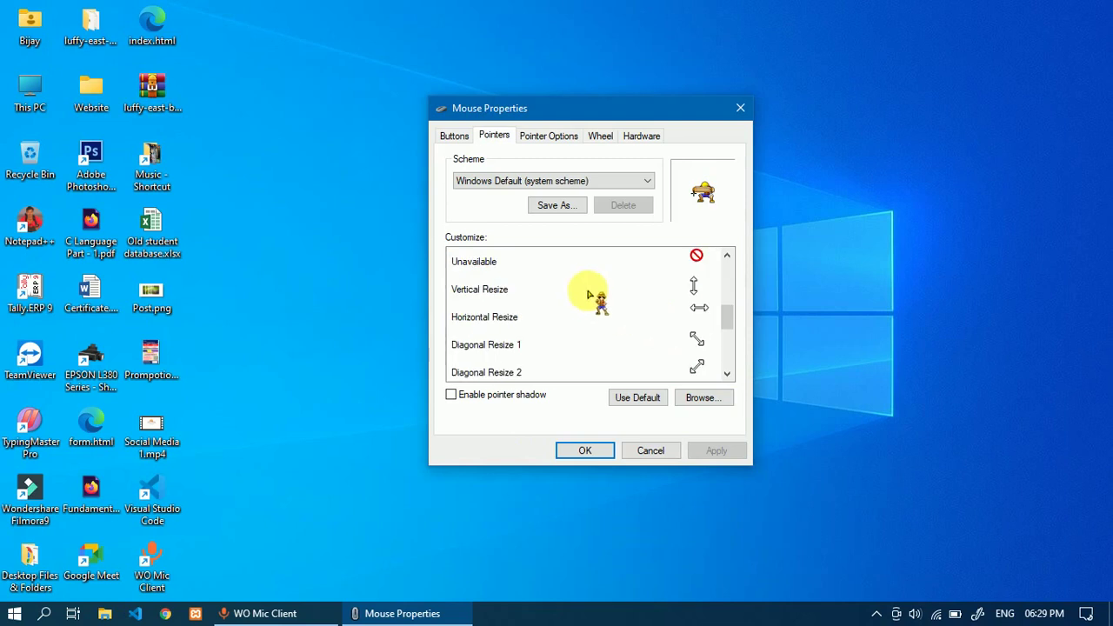
scroll(589, 294, "up", 1)
left_click(633, 291)
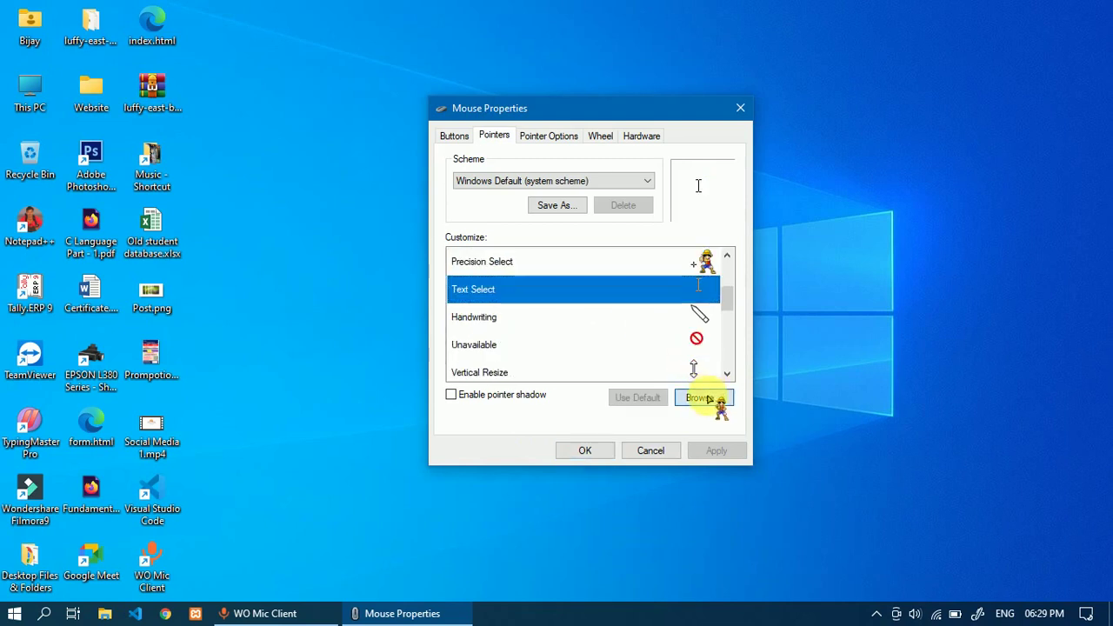
left_click(709, 398)
scroll(621, 308, "down", 2)
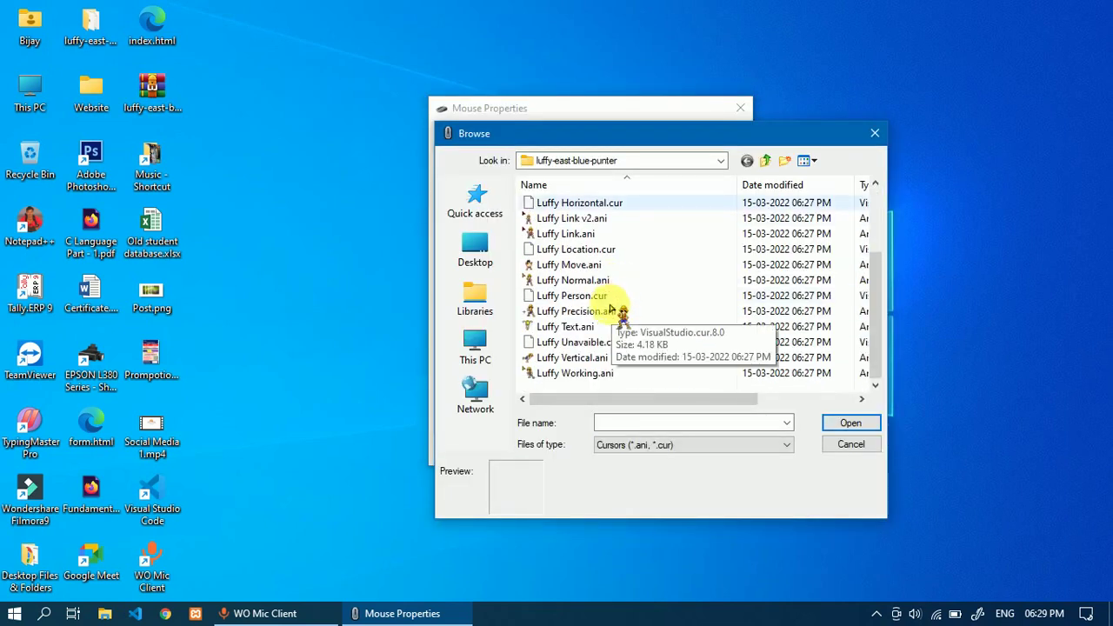
left_click(616, 342)
left_click(633, 327)
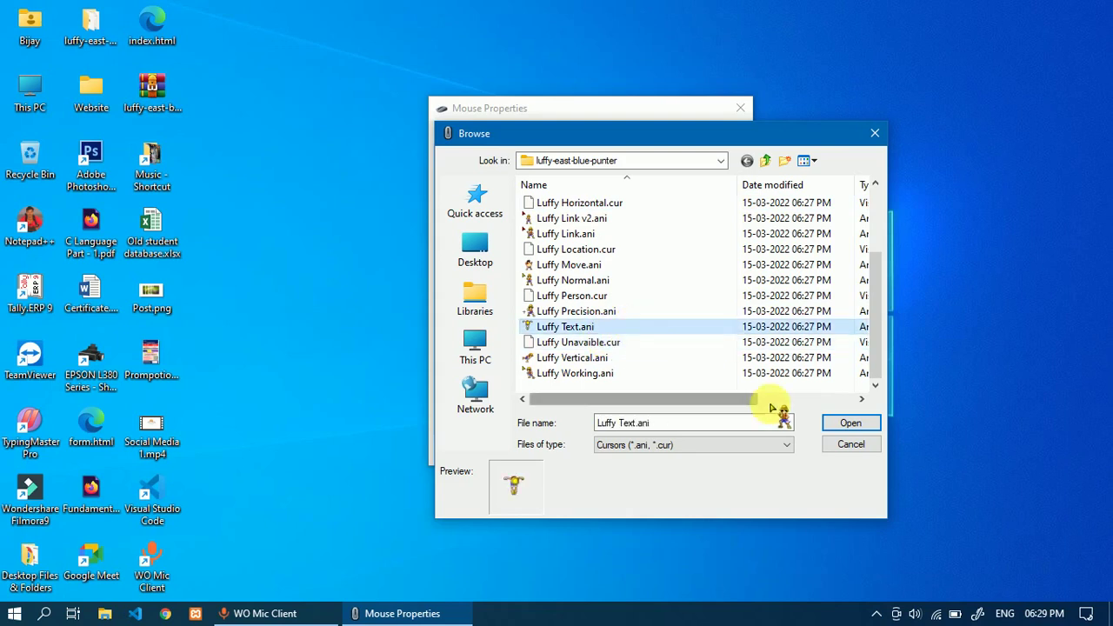
left_click(850, 423)
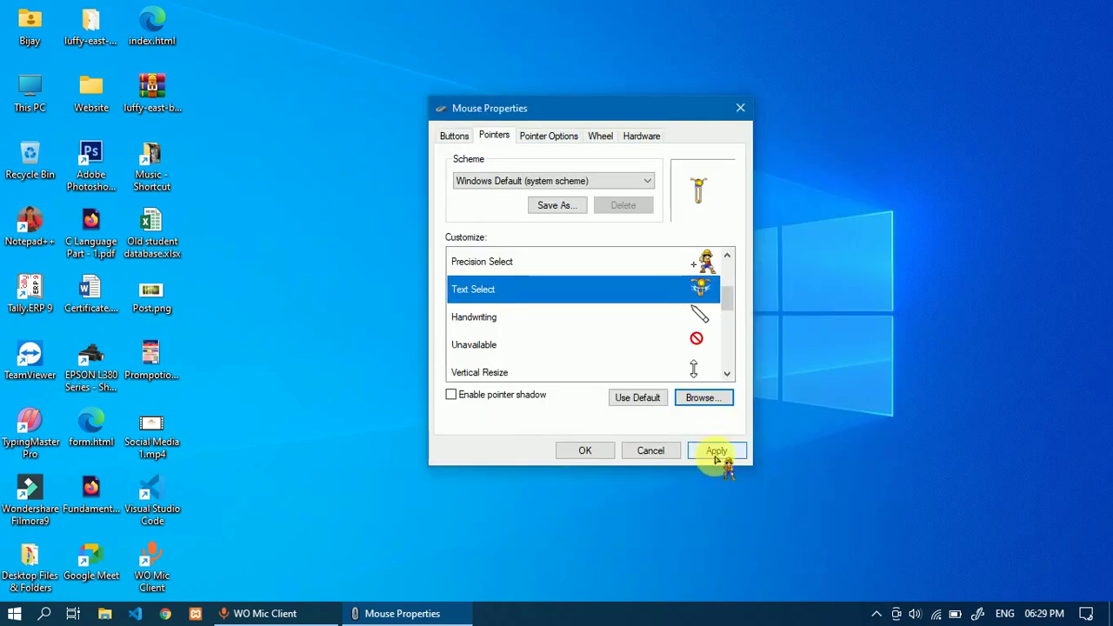
left_click(716, 450)
- Assign Luffy Handwriting.cur from the luffy-east-blue-punter folder to the Handwriting pointer
left_click(684, 319)
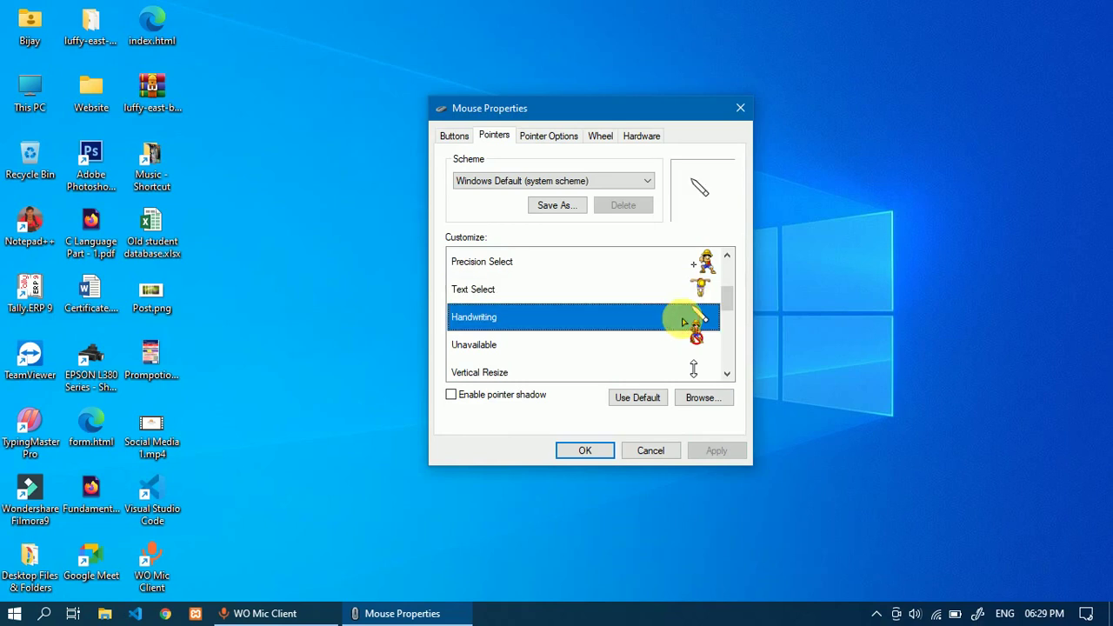
left_click(715, 399)
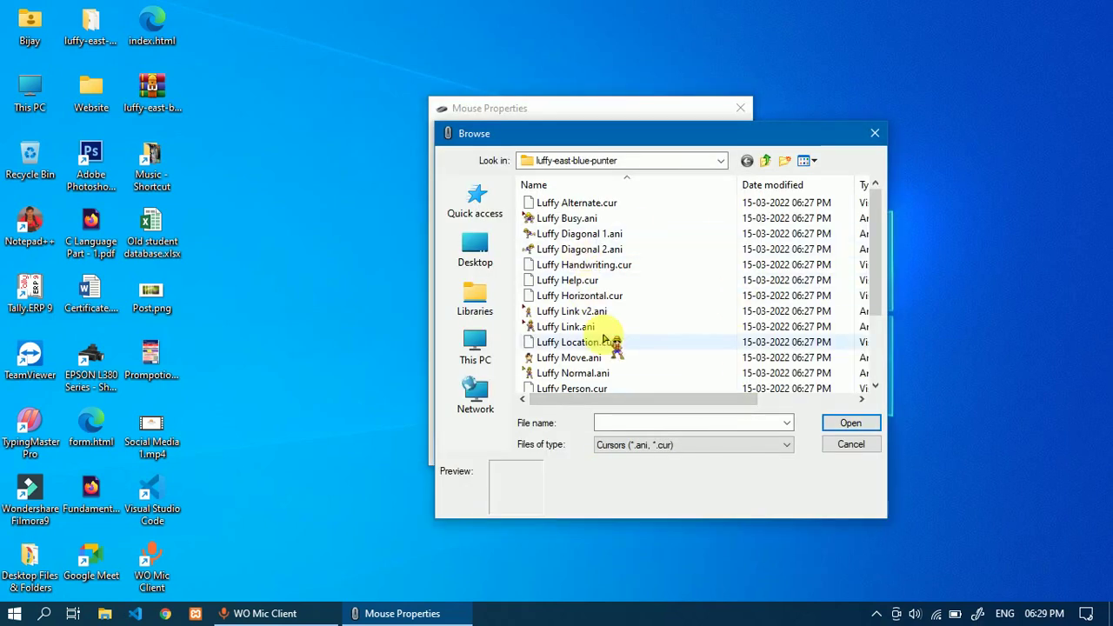
left_click(653, 265)
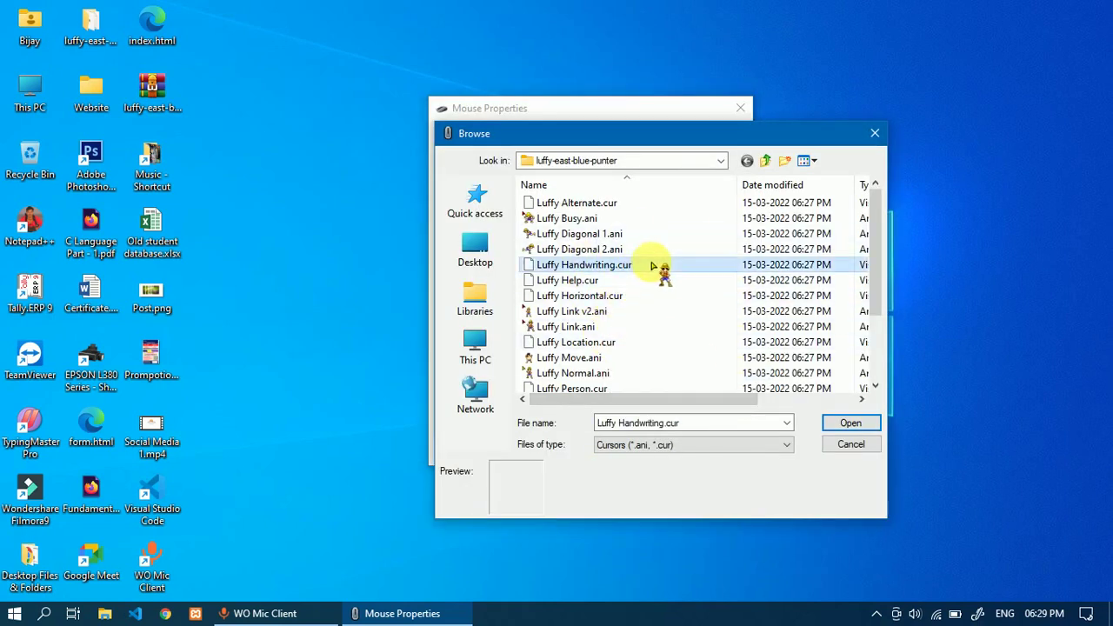
left_click(844, 423)
- Assign Luffy Unavaible.cur from the luffy-east-blue-punter folder to the Unavailable pointer
left_click(659, 343)
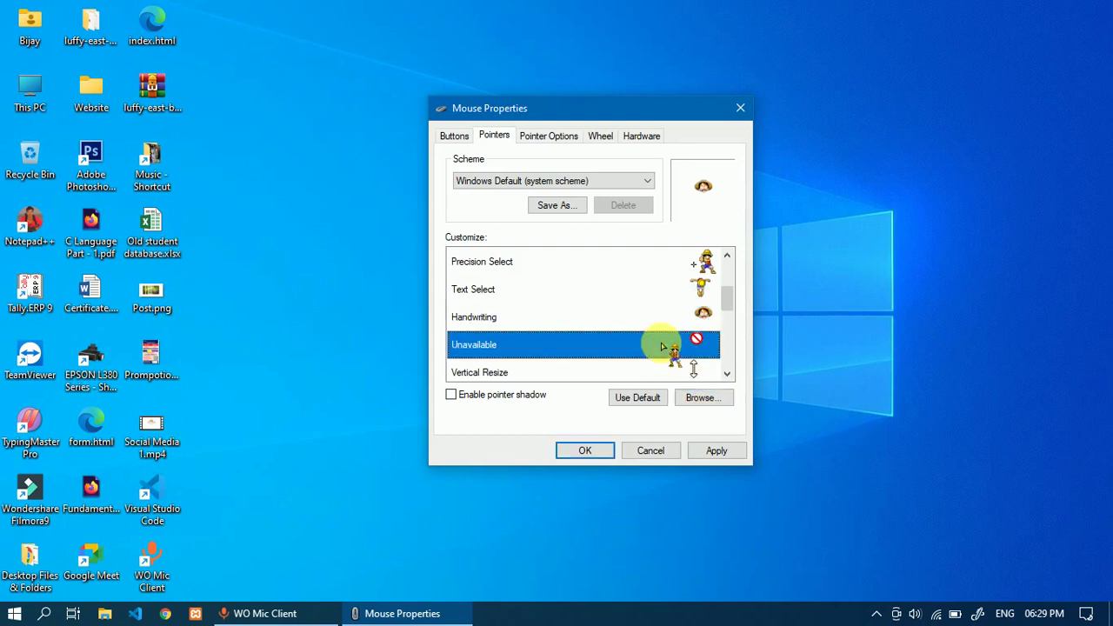
left_click(703, 397)
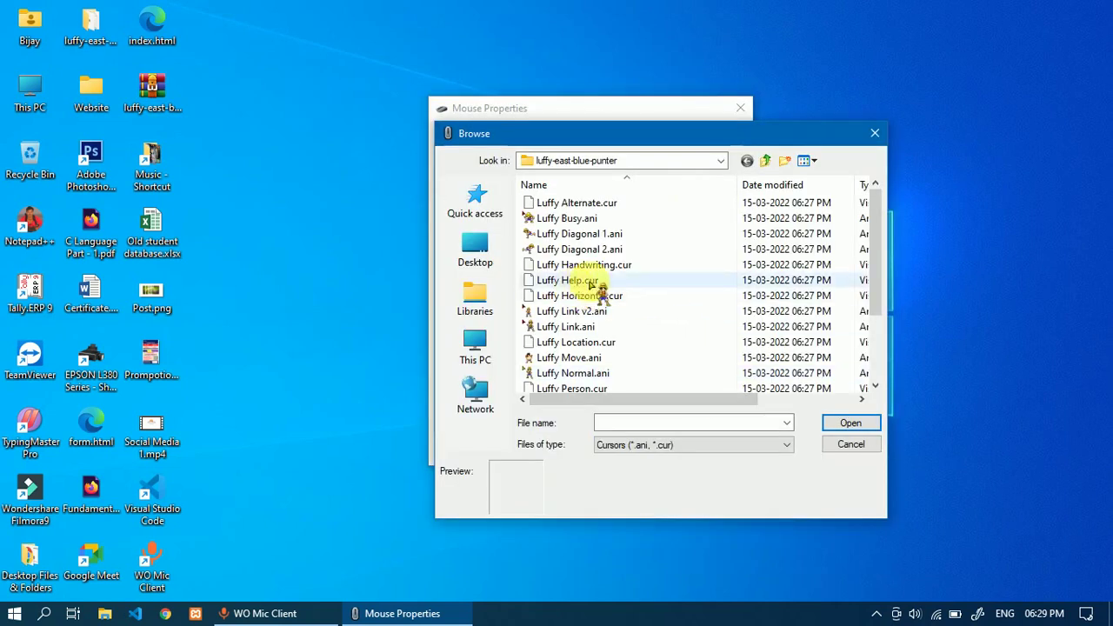
scroll(621, 355, "down", 2)
left_click(627, 344)
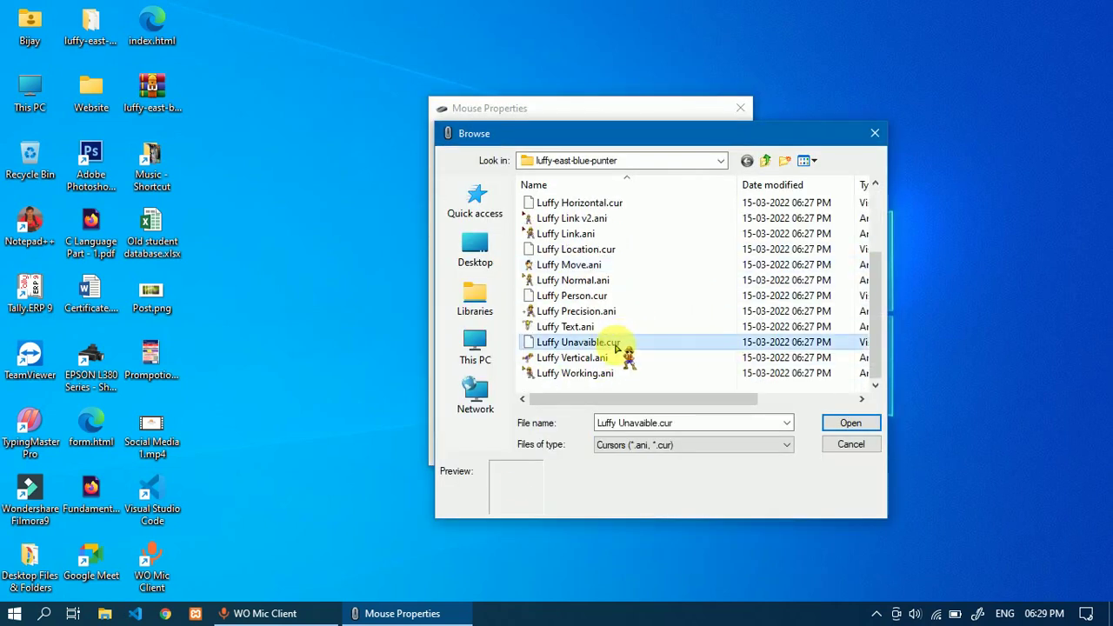
left_click(851, 424)
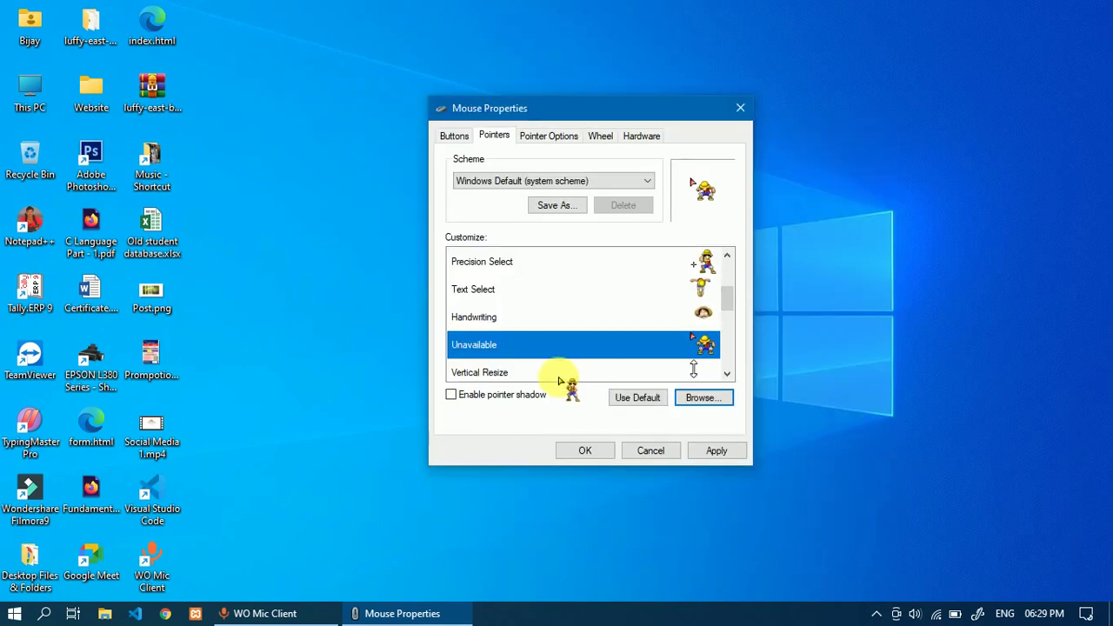
- Assign Luffy Vertical.ani from the luffy-east-blue-punter folder to the Vertical Resize pointer
left_click(559, 374)
left_click(700, 398)
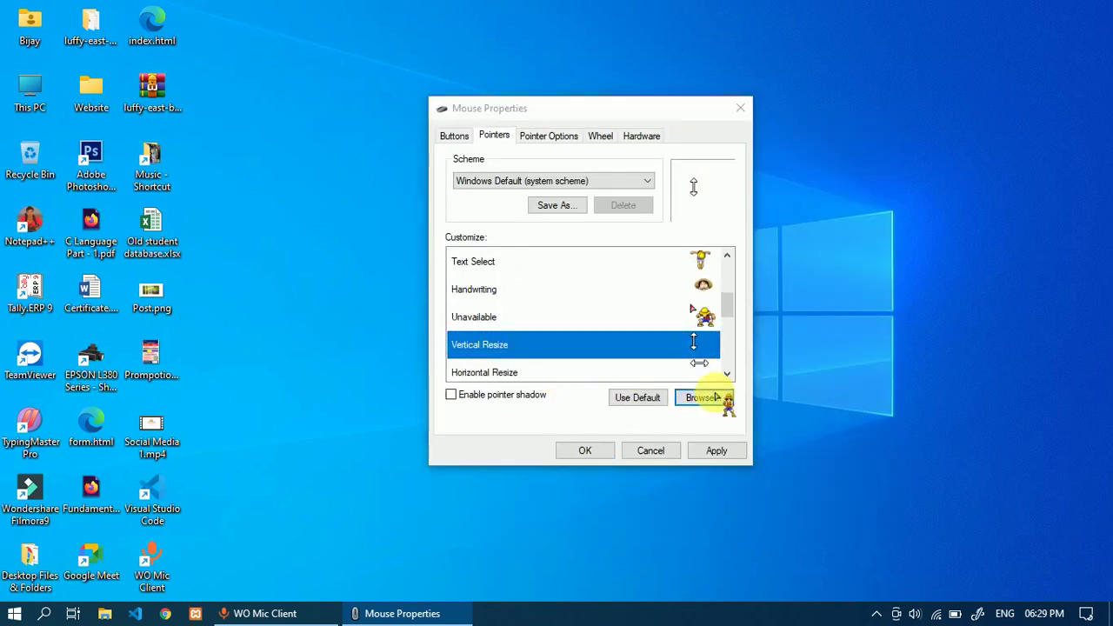
scroll(600, 339, "down", 2)
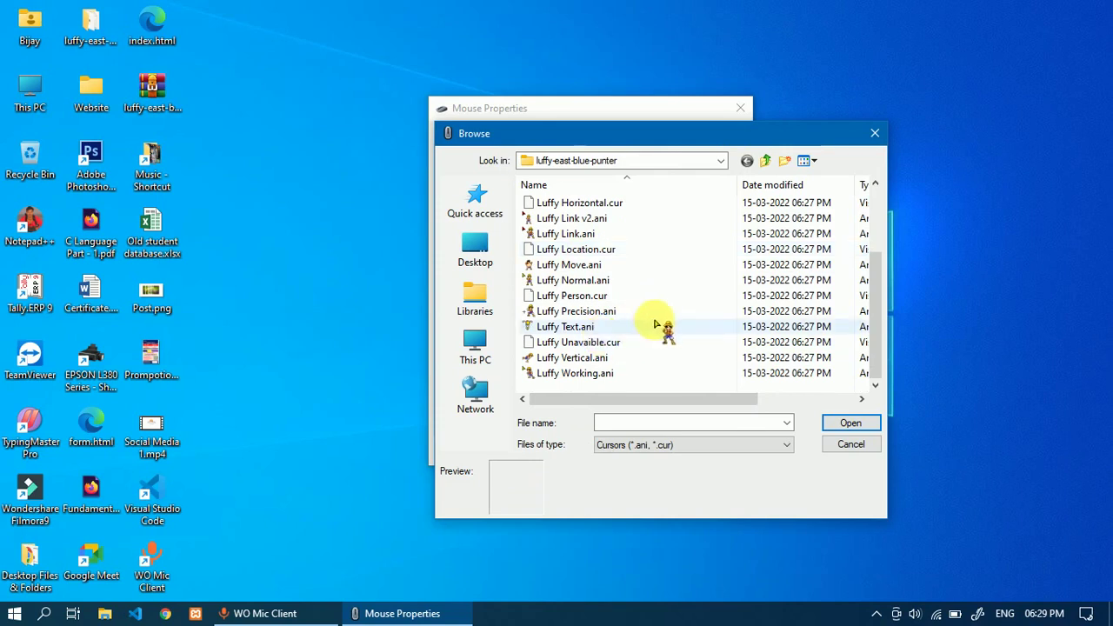
left_click(624, 358)
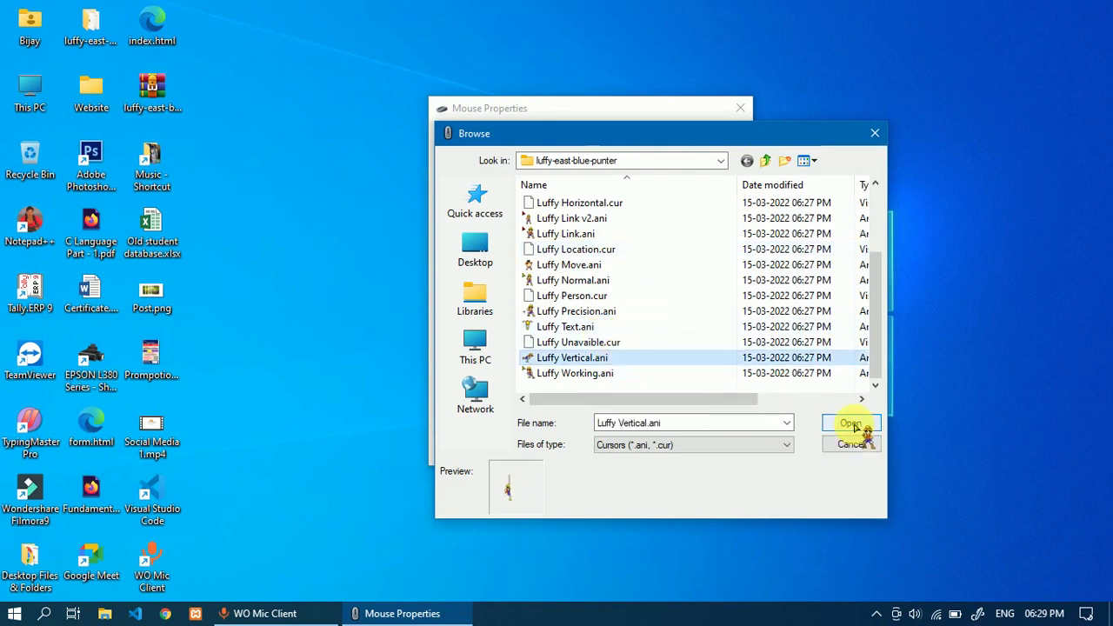
left_click(852, 423)
- Assign Luffy Horizontal.cur from the luffy-east-blue-punter folder to the Horizontal Resize pointer
left_click(654, 372)
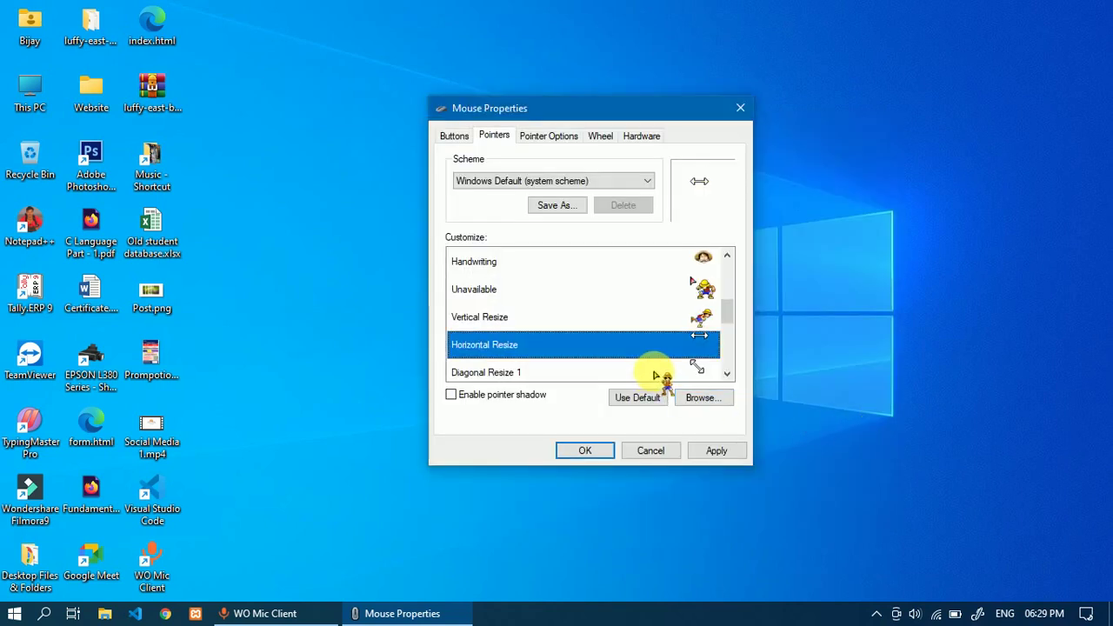
left_click(708, 398)
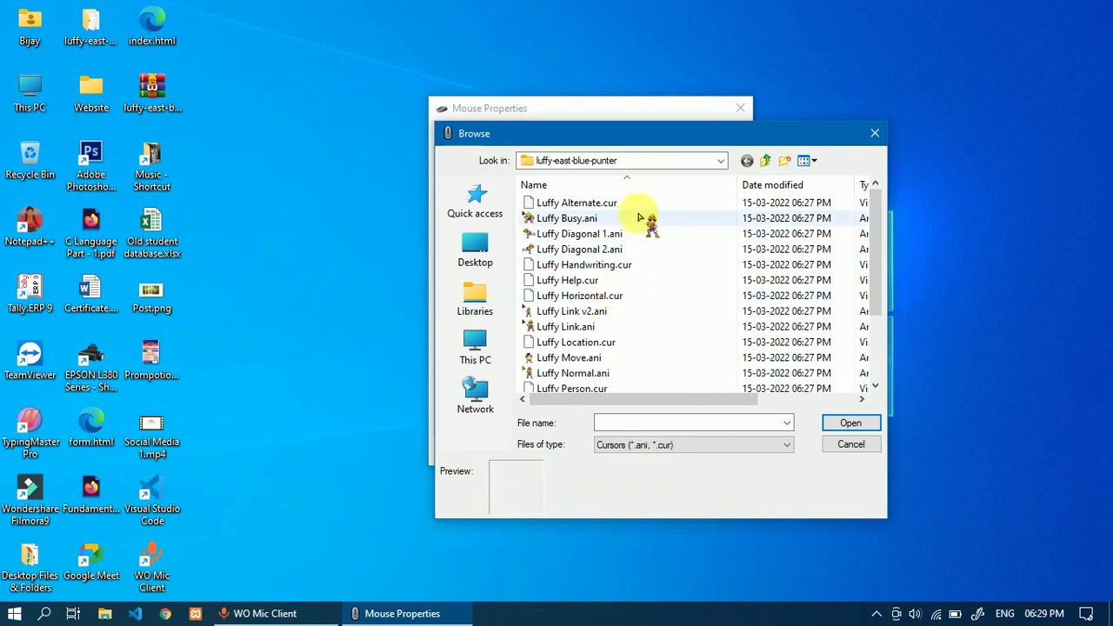
left_click(658, 298)
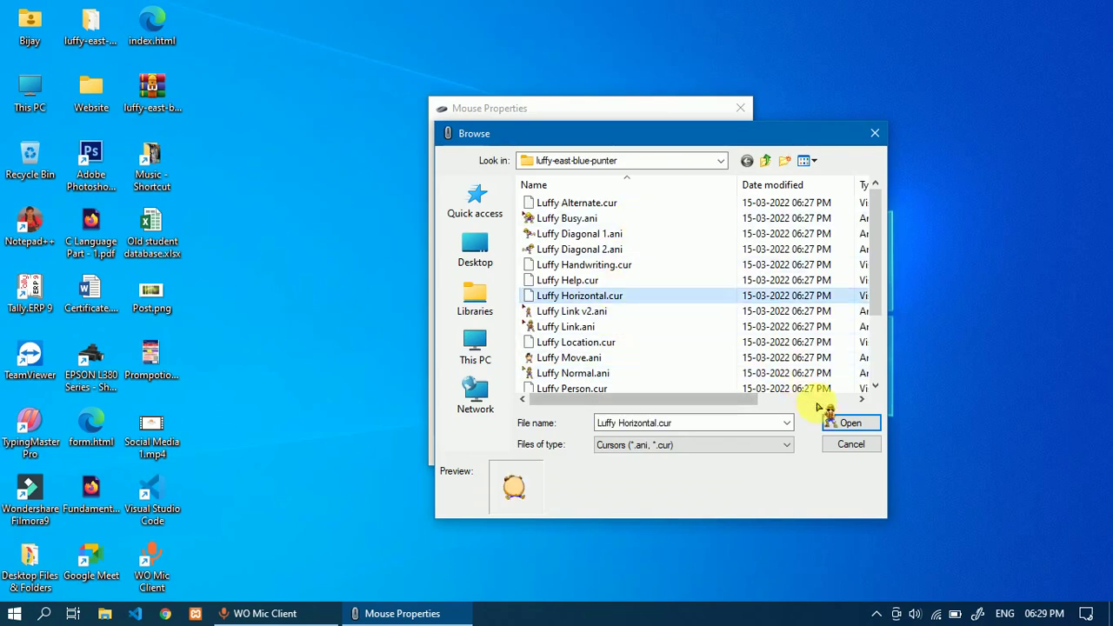
left_click(844, 423)
- Assign Luffy Diagonal 1.ani from the luffy-east-blue-punter folder to the Diagonal Resize 1 pointer
left_click(617, 370)
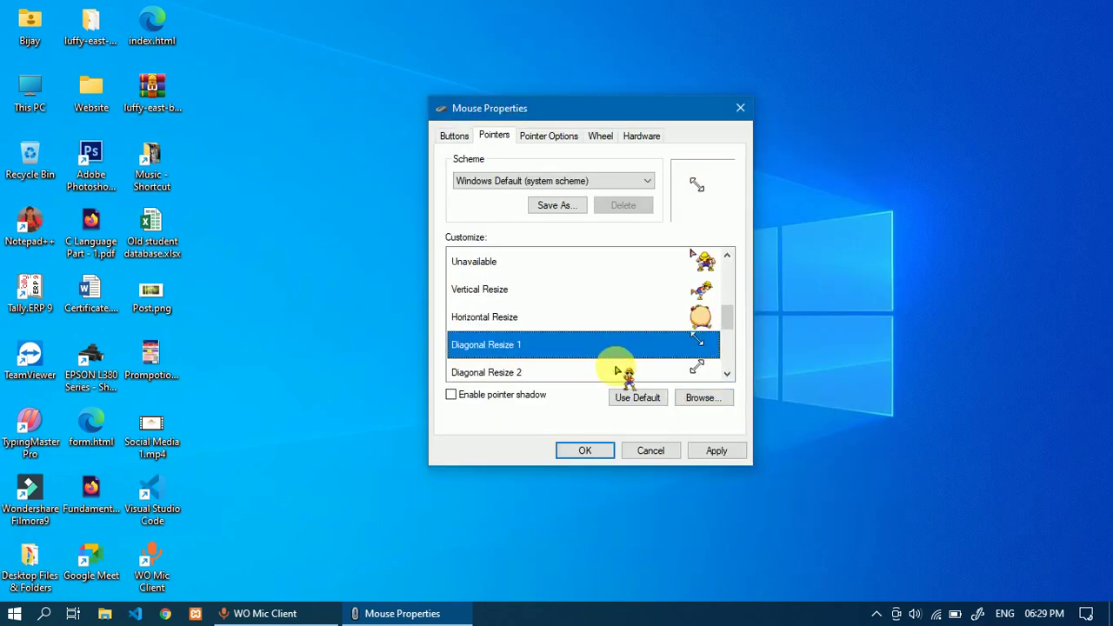
left_click(703, 397)
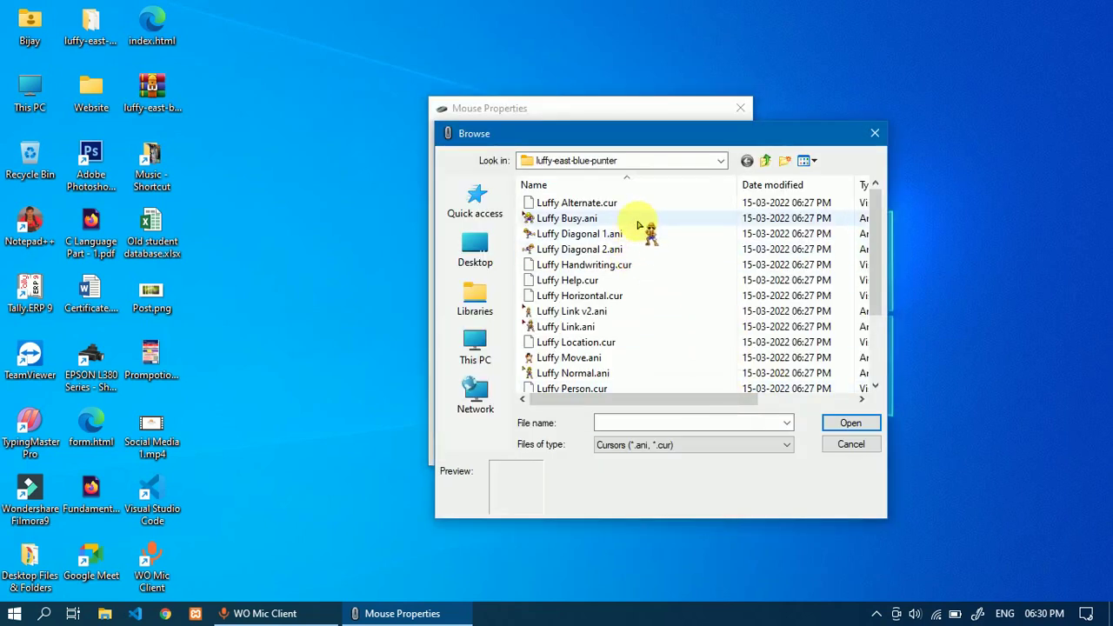
left_click(648, 234)
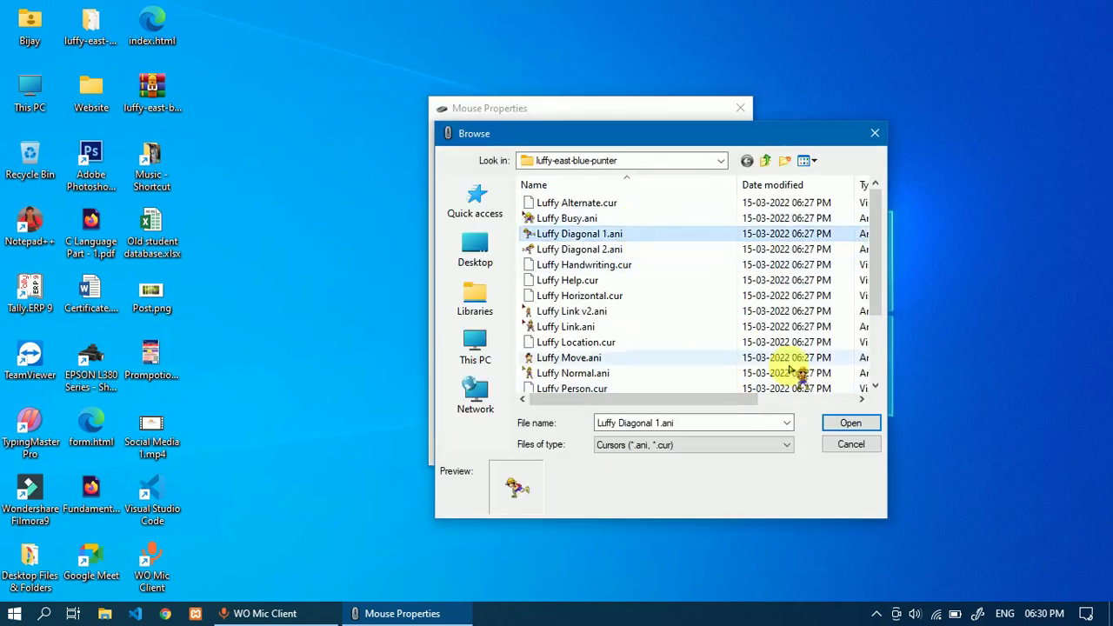
left_click(848, 424)
- Assign Luffy Diagonal 2.ani from the luffy-east-blue-punter folder to the Diagonal Resize 2 pointer
left_click(653, 373)
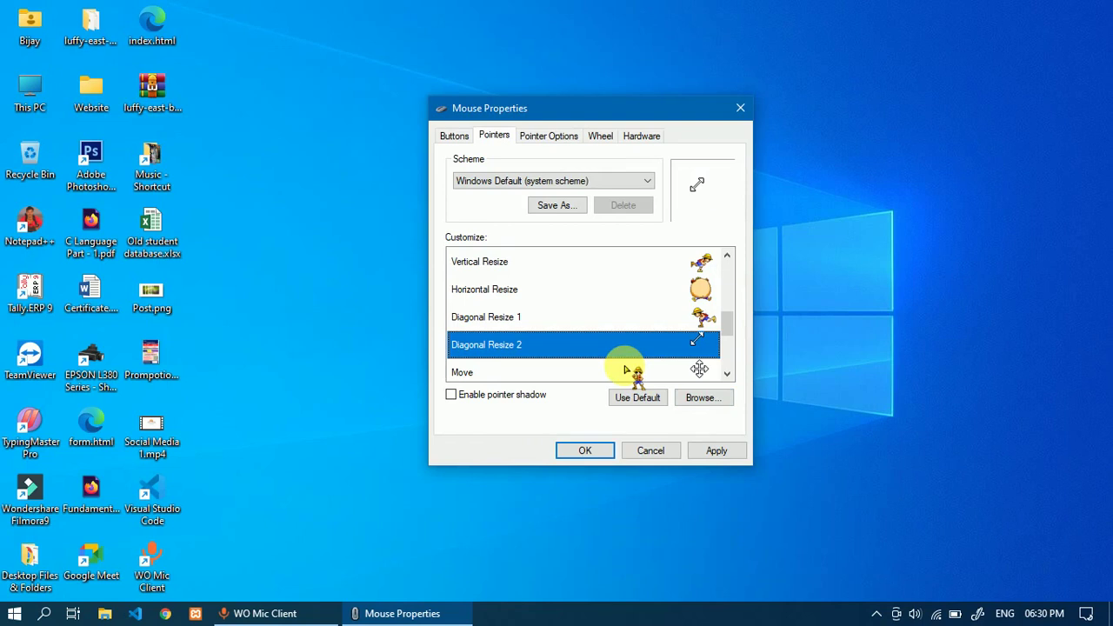
left_click(706, 398)
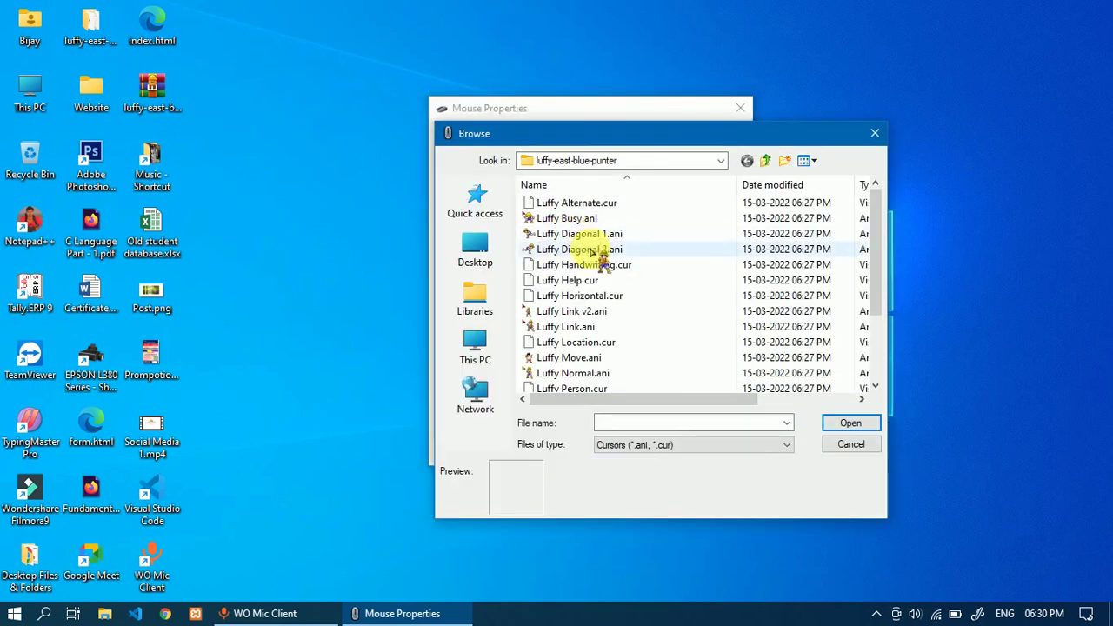
left_click(597, 250)
left_click(858, 426)
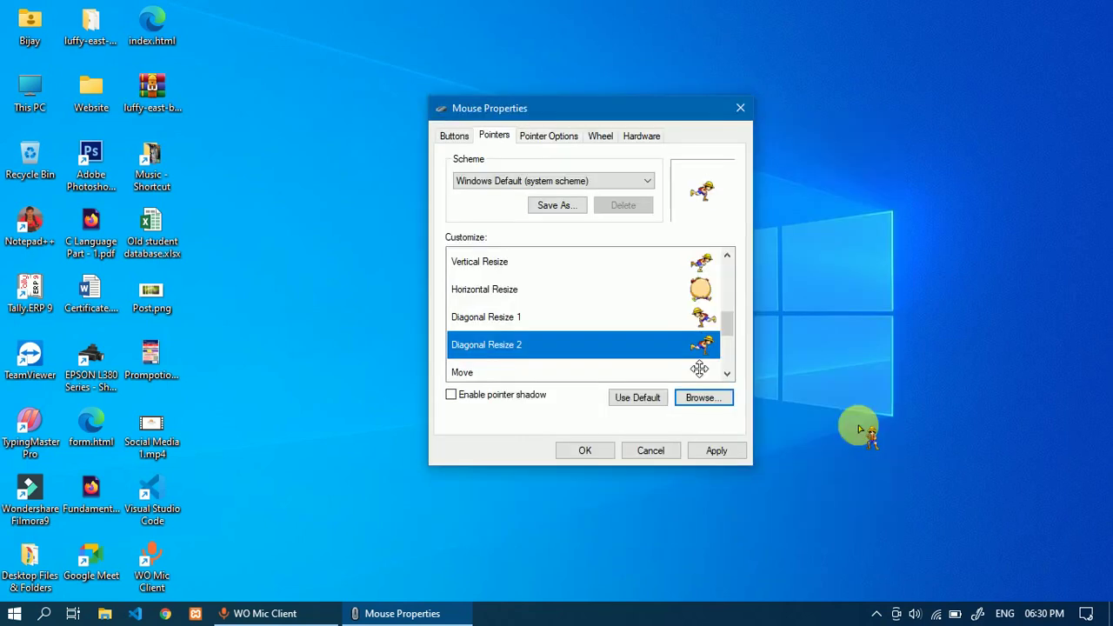
- Assign Luffy Move.ani from the luffy-east-blue-punter folder to the Move pointer
left_click(677, 374)
left_click(706, 398)
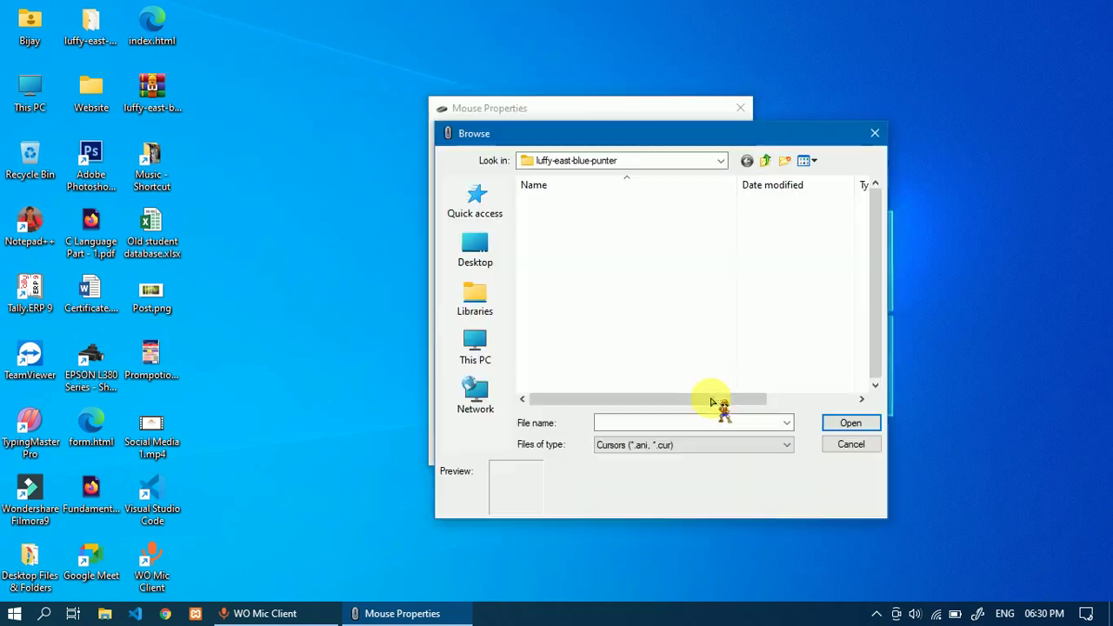
scroll(615, 355, "down", 3)
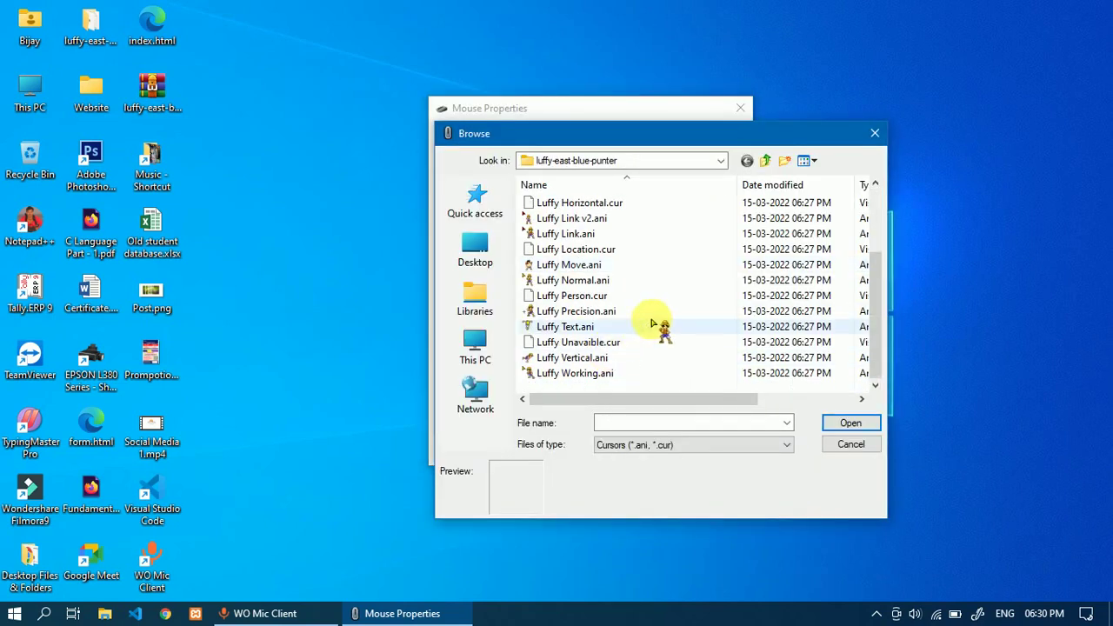
left_click(654, 264)
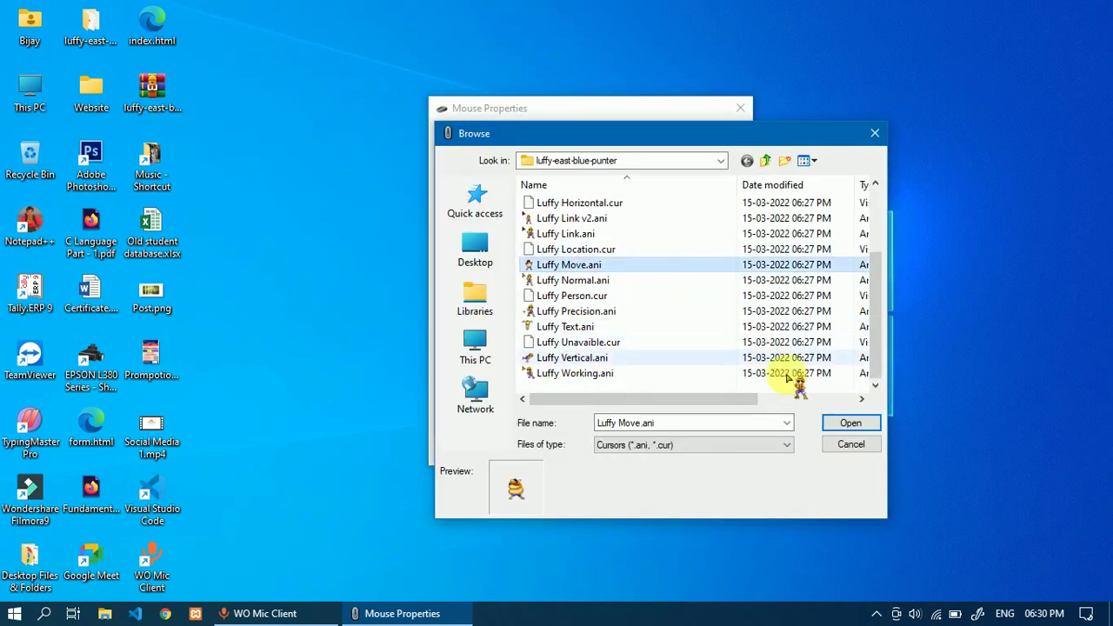
left_click(835, 423)
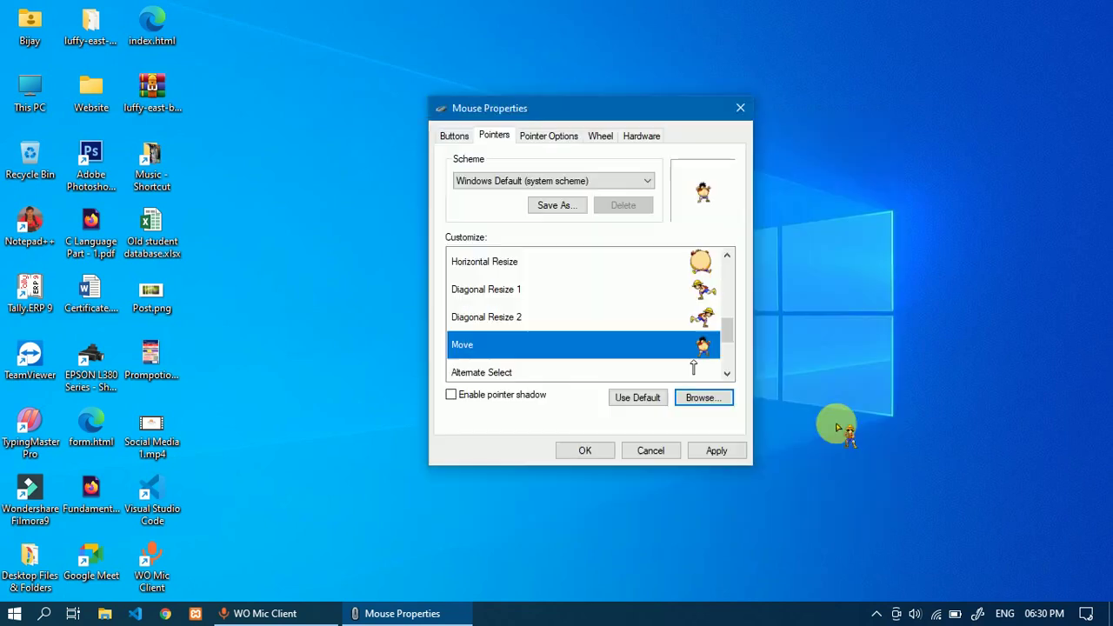
- Assign Luffy Alternate.cur from the luffy-east-blue-punter folder to the Alternate Select pointer
left_click(658, 369)
left_click(702, 397)
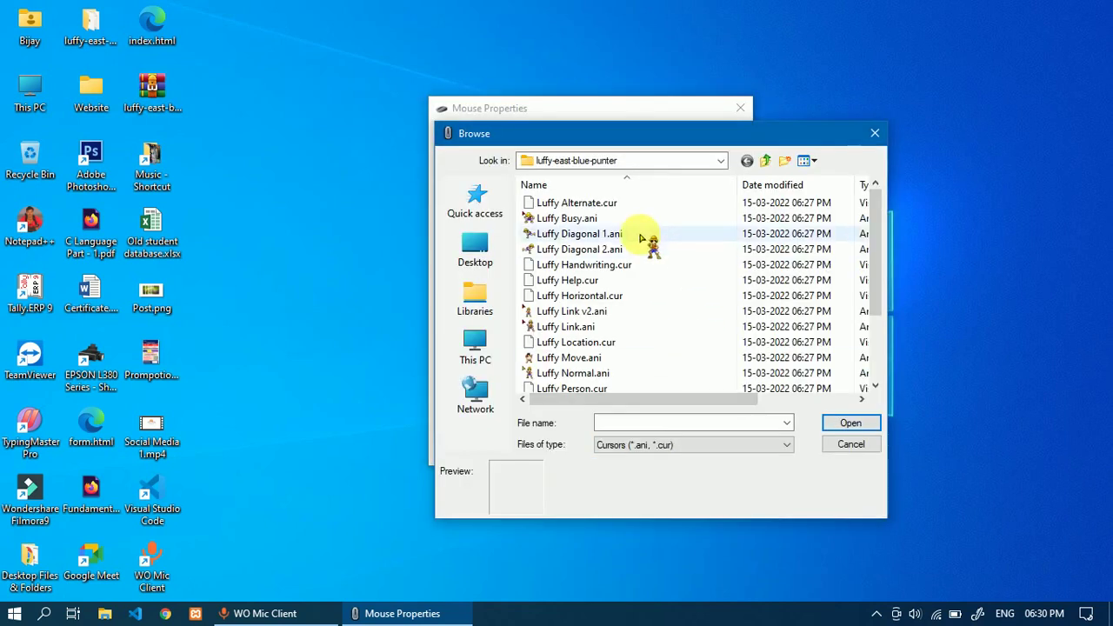
left_click(661, 204)
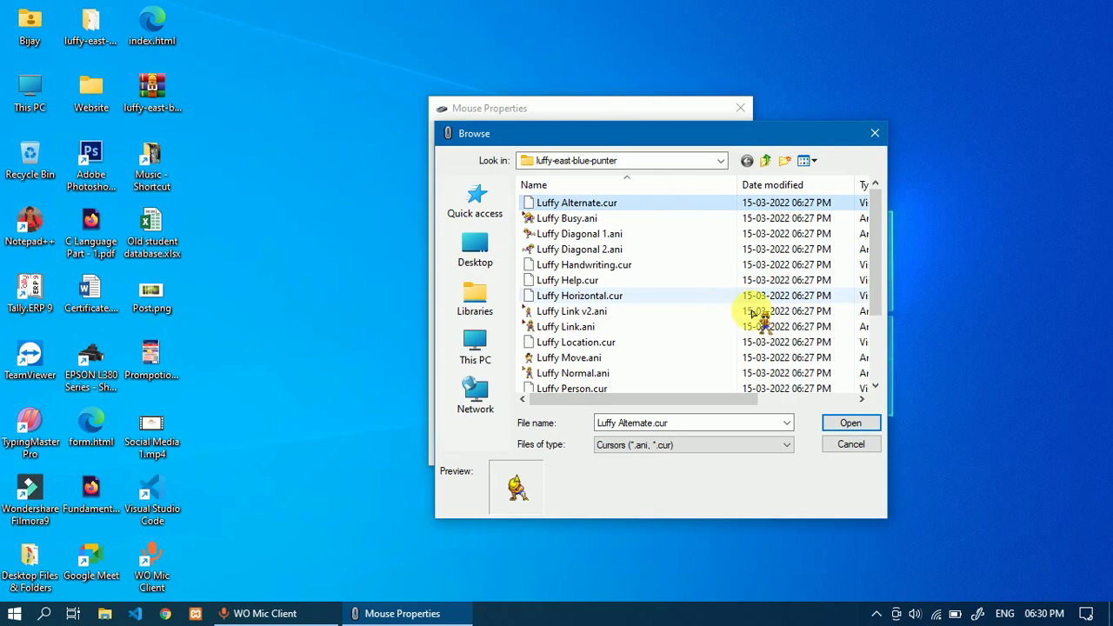
left_click(857, 424)
- Assign Luffy Link.ani from the luffy-east-blue-punter folder to the Link Select pointer
left_click(611, 372)
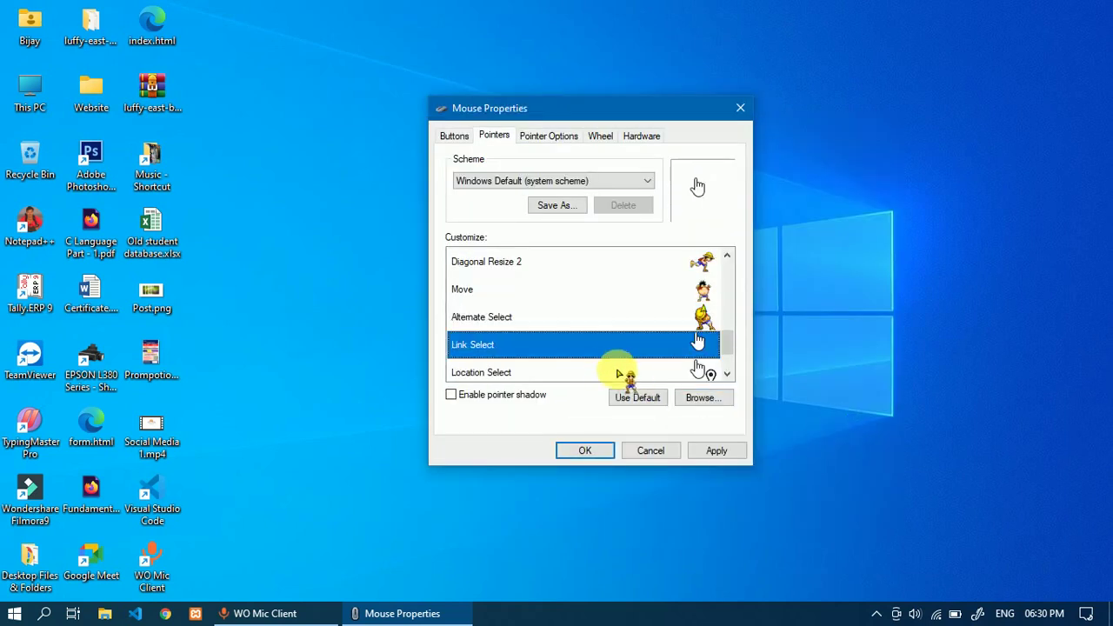
left_click(704, 397)
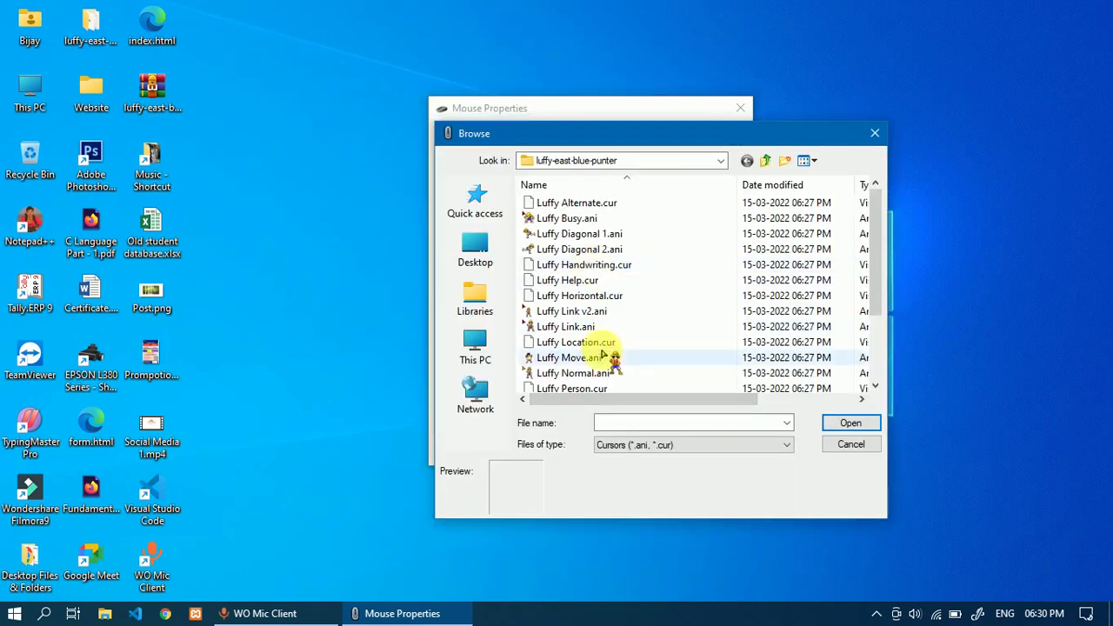
left_click(651, 326)
left_click(843, 423)
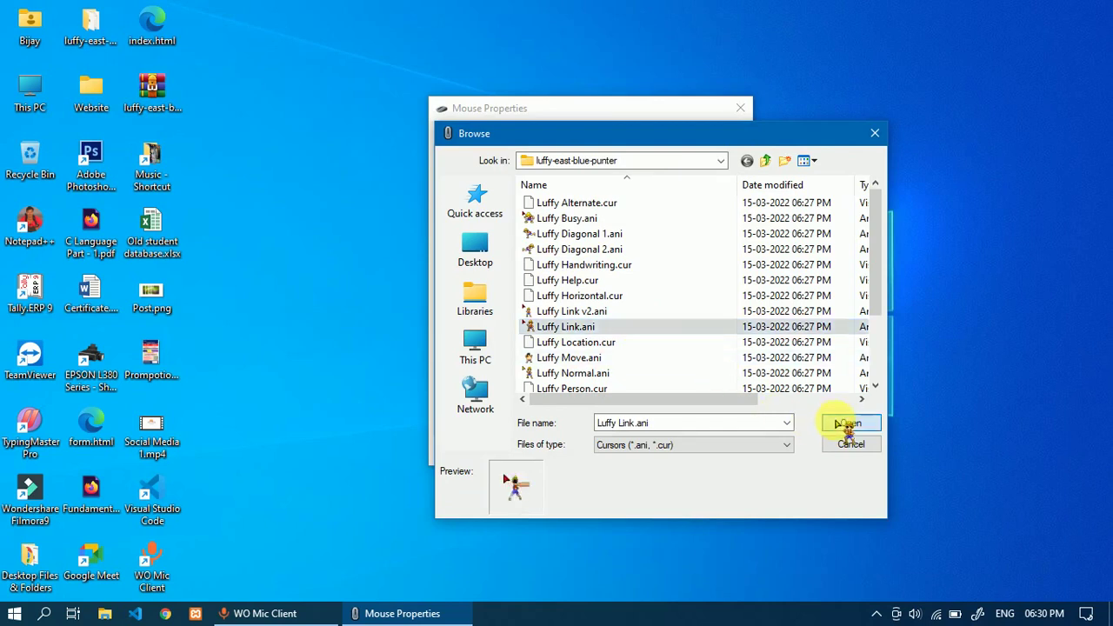
- Assign Luffy Location.cur from the luffy-east-blue-punter folder to the Location Select pointer
left_click(672, 374)
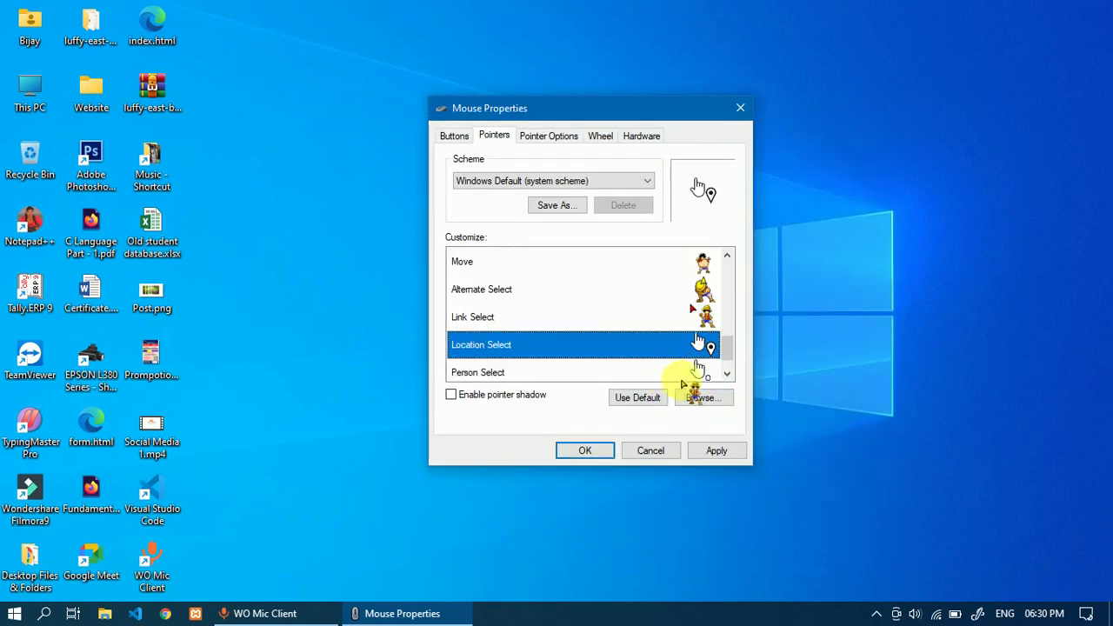
left_click(703, 397)
scroll(636, 323, "down", 2)
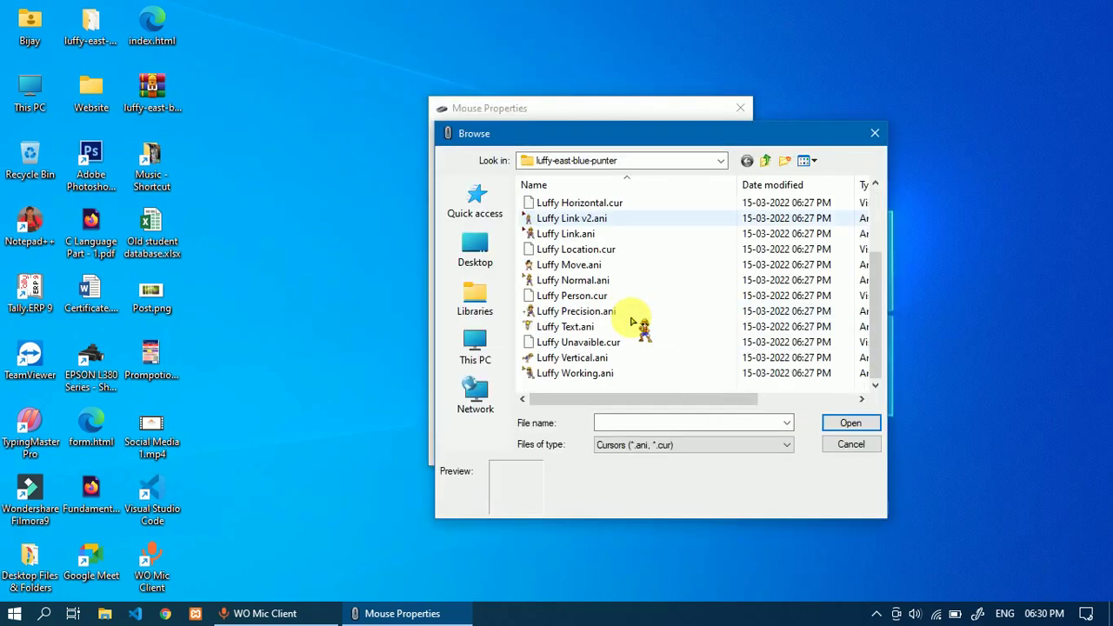
left_click(679, 254)
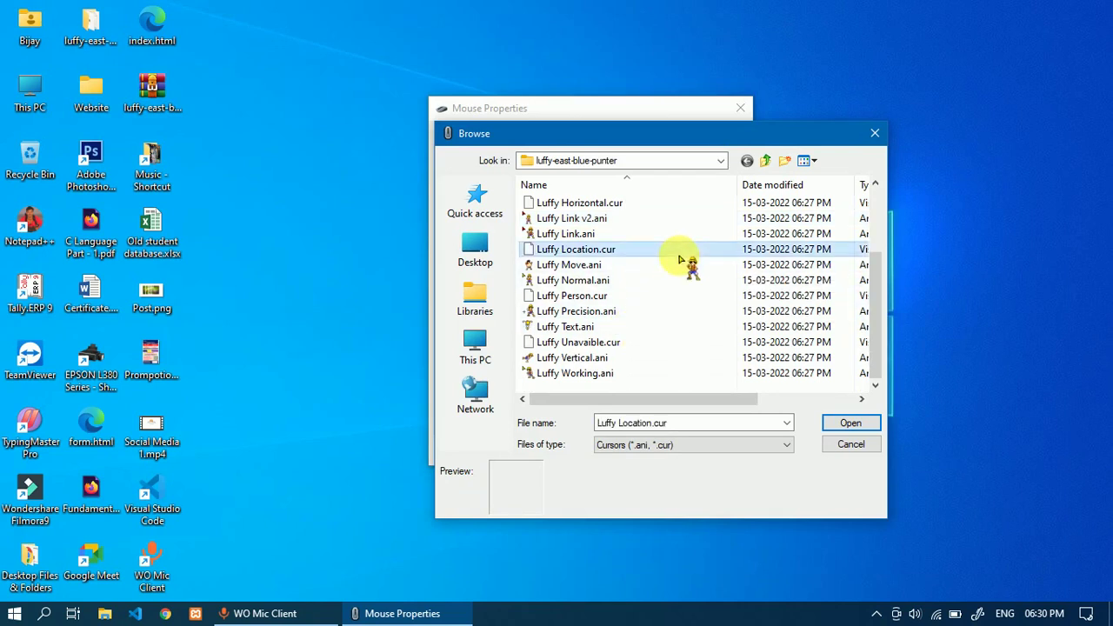
left_click(850, 423)
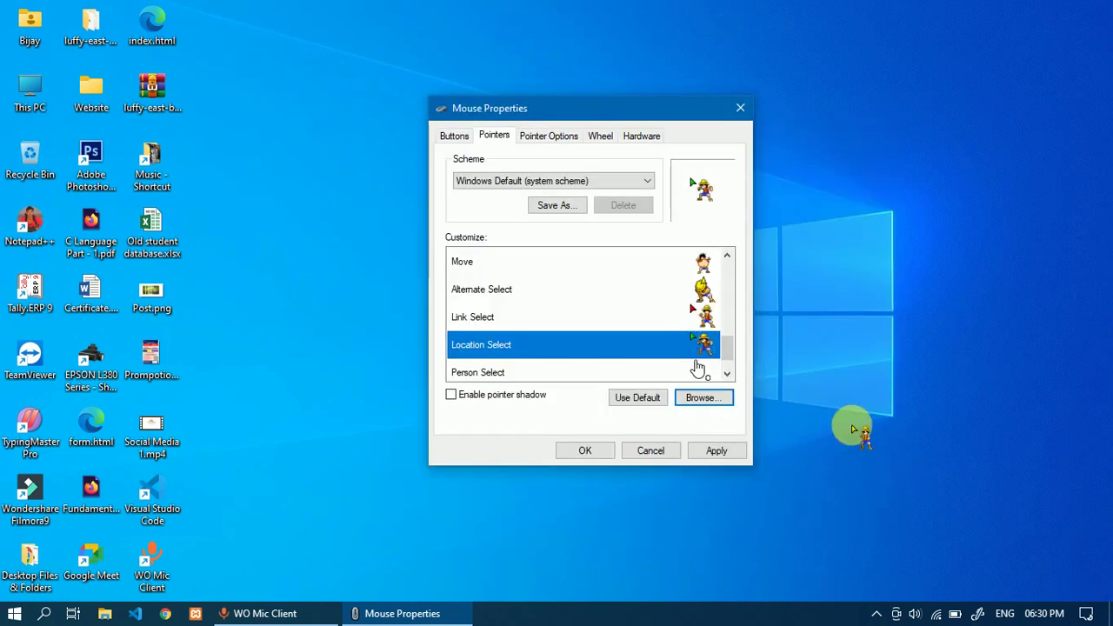
- Assign Luffy Person.cur from the luffy-east-blue-punter folder to the Person Select pointer
left_click(699, 369)
left_click(701, 399)
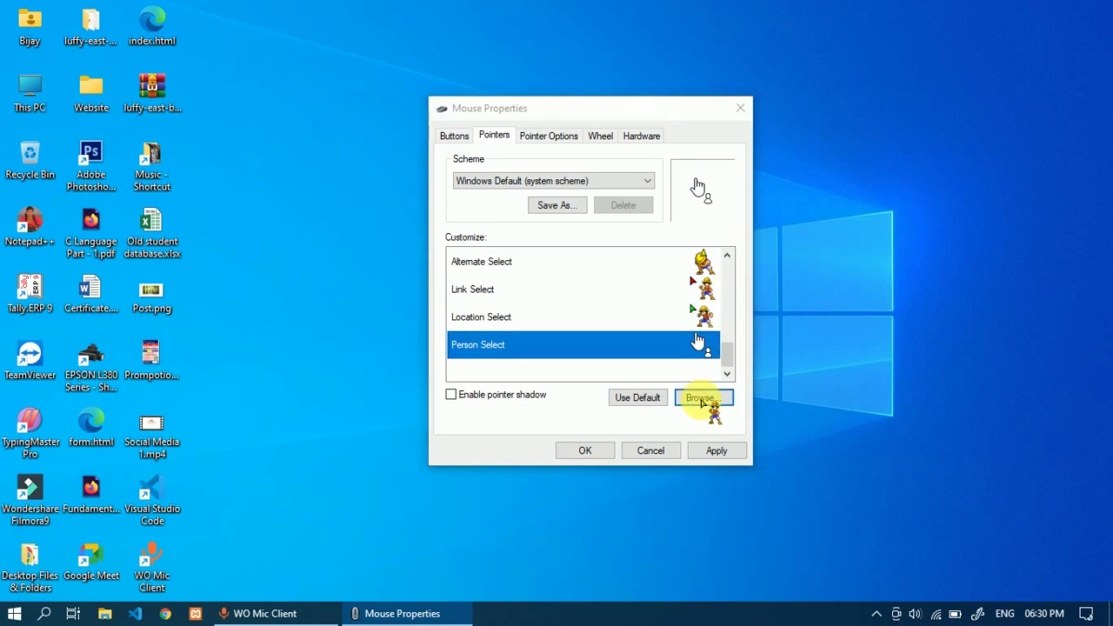
scroll(631, 256, "down", 2)
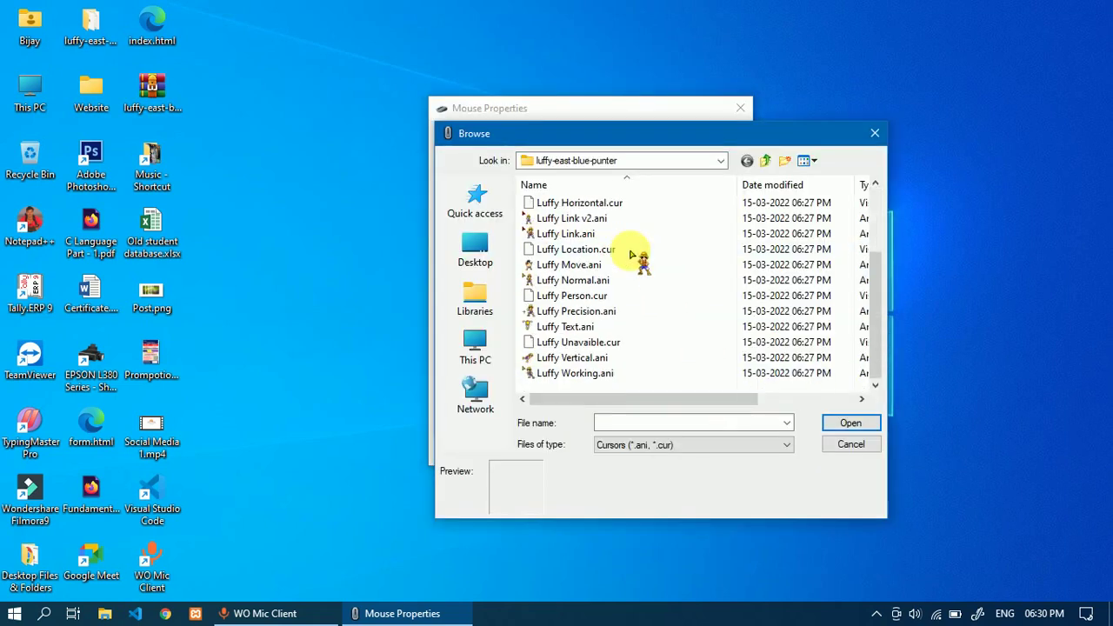
left_click(604, 296)
left_click(852, 424)
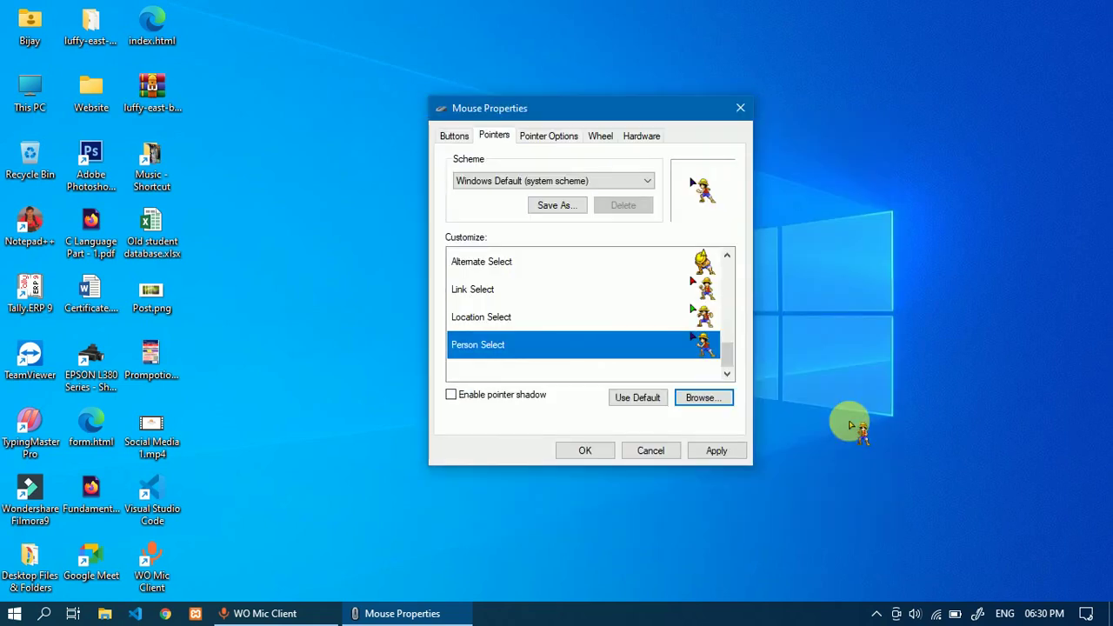
- Apply the customized pointer assignments and close Mouse Properties
left_click(711, 450)
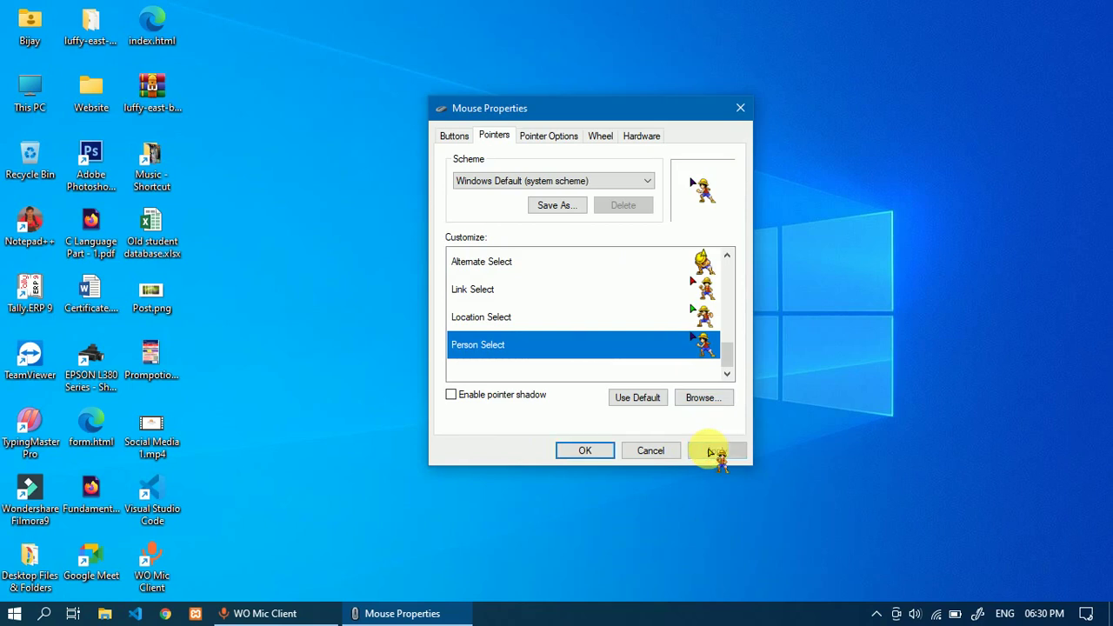
left_click(598, 451)
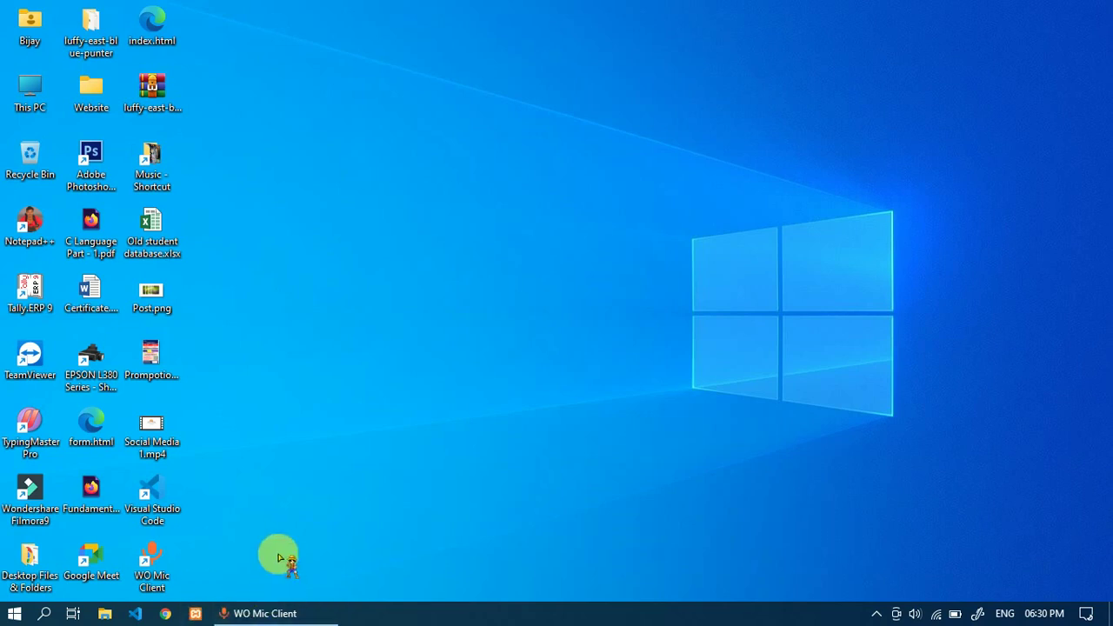
- Switch to Microsoft Edge and search the web for bimprovehelp
left_click(12, 614)
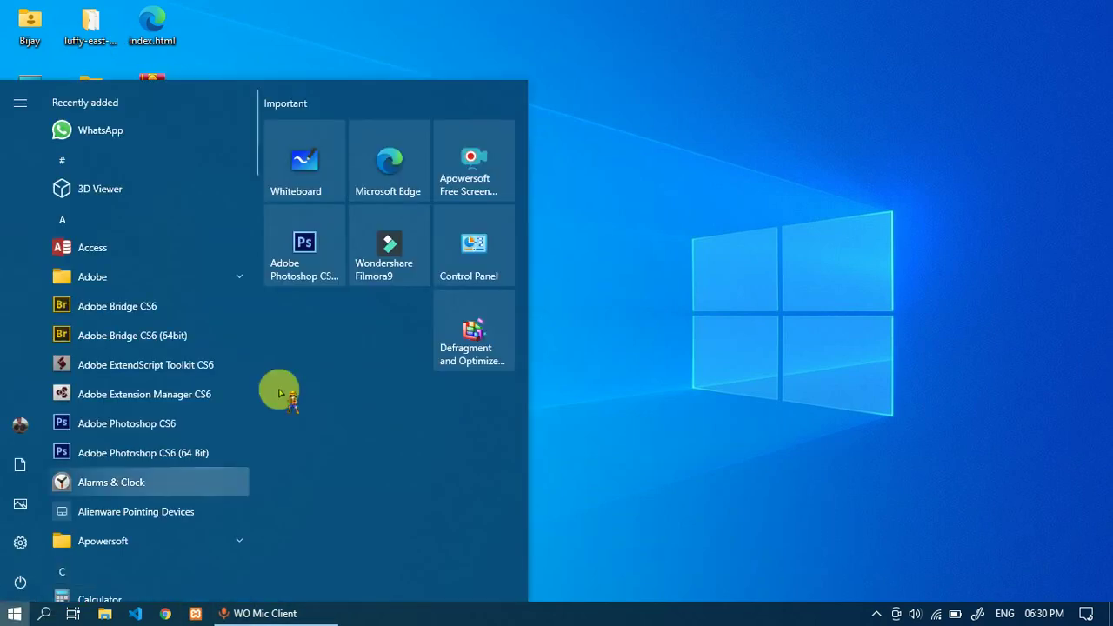
left_click(404, 172)
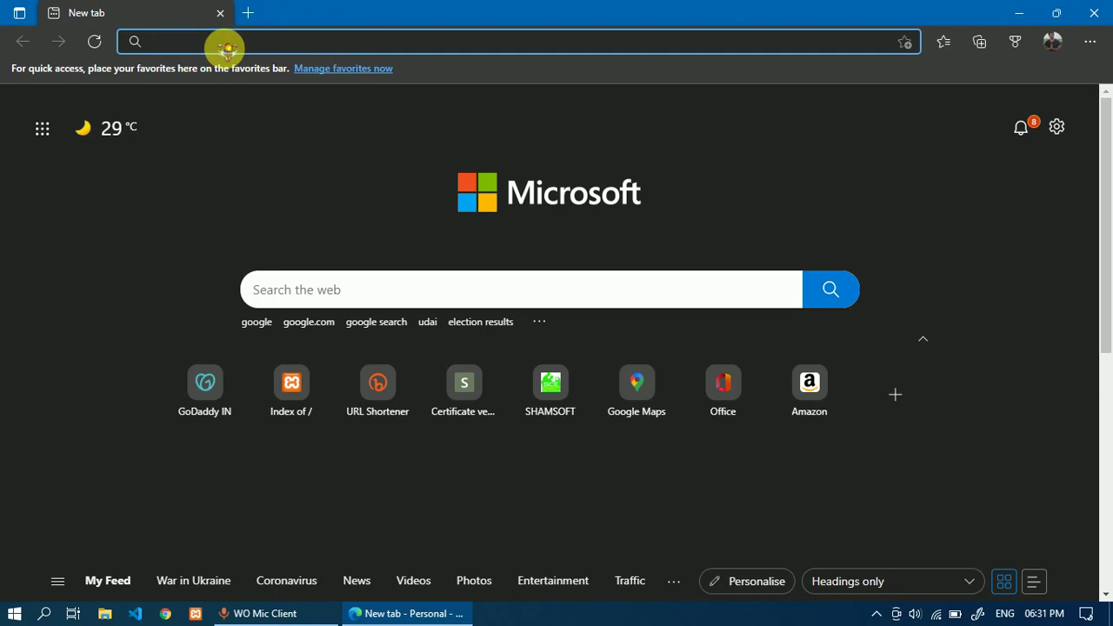
type("b")
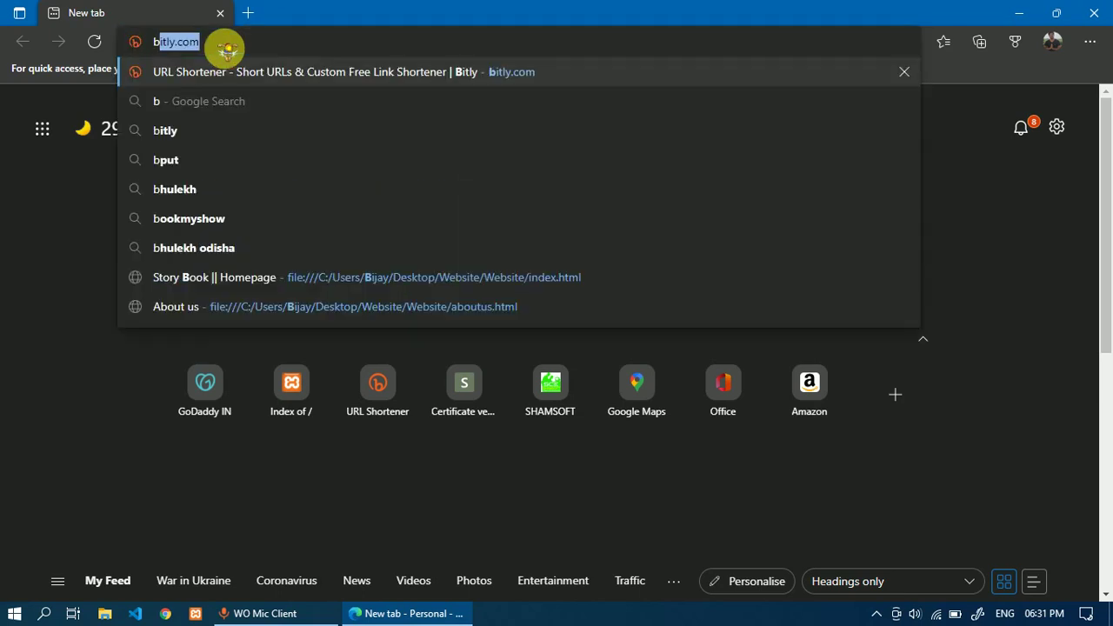
type("improvehelp")
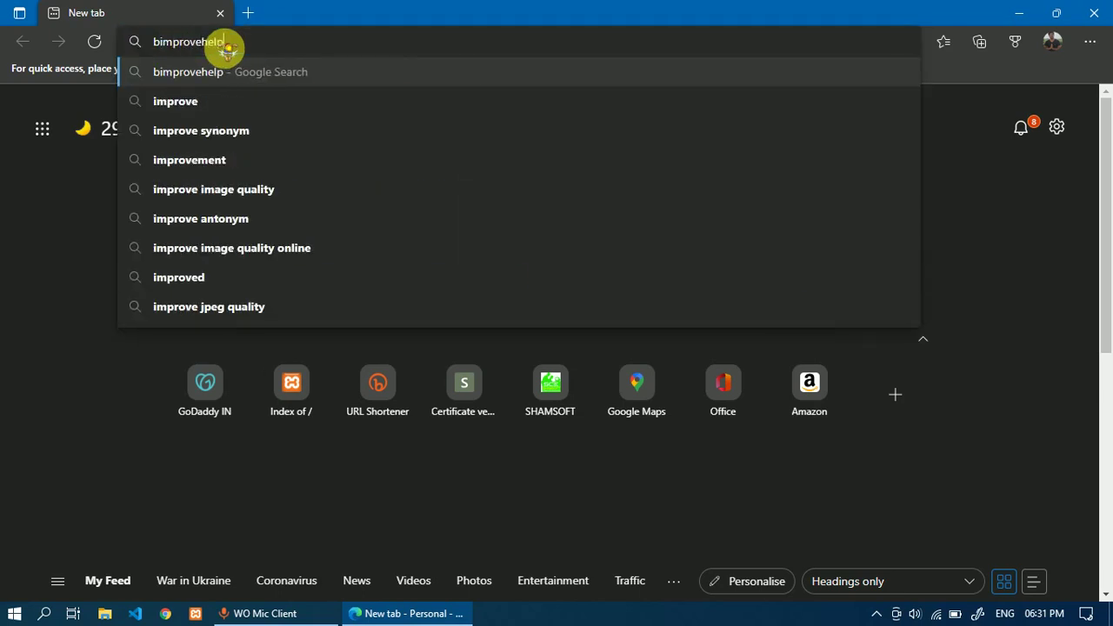
key("Return")
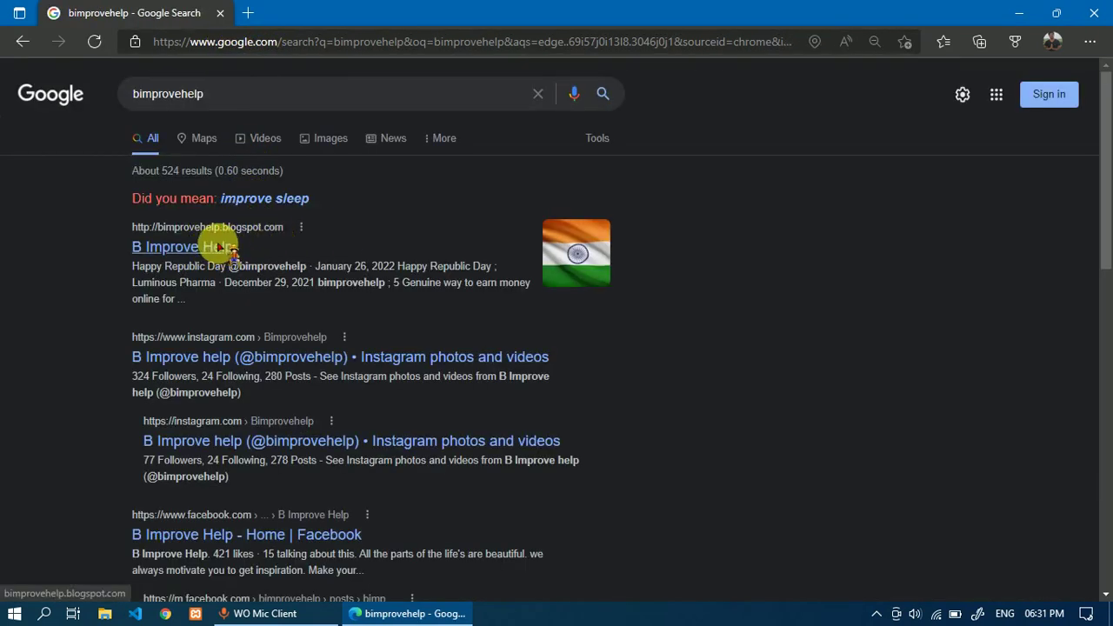
- Look through the B Improve Help blog's home page from the search results, then close the browser
left_click(221, 247)
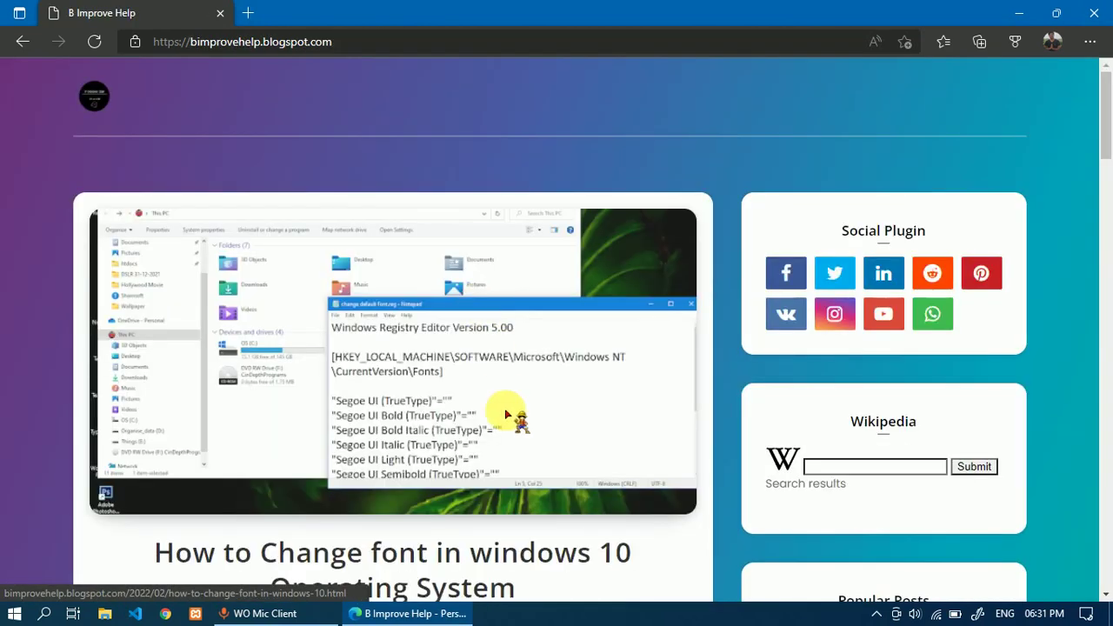
scroll(506, 415, "down", 10)
scroll(506, 414, "up", 12)
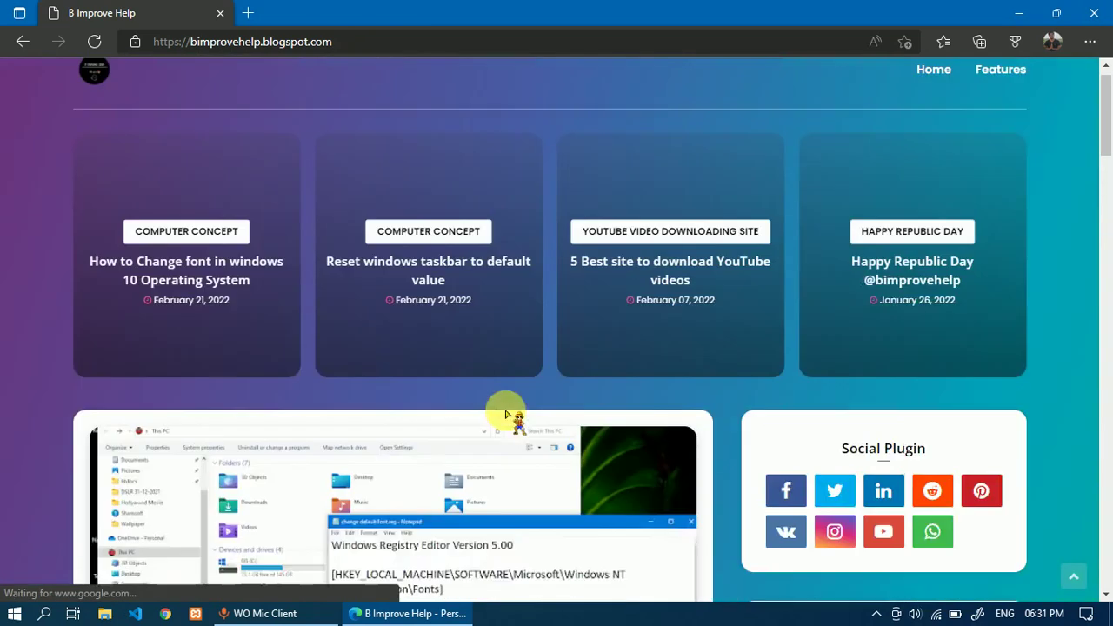
left_click(23, 42)
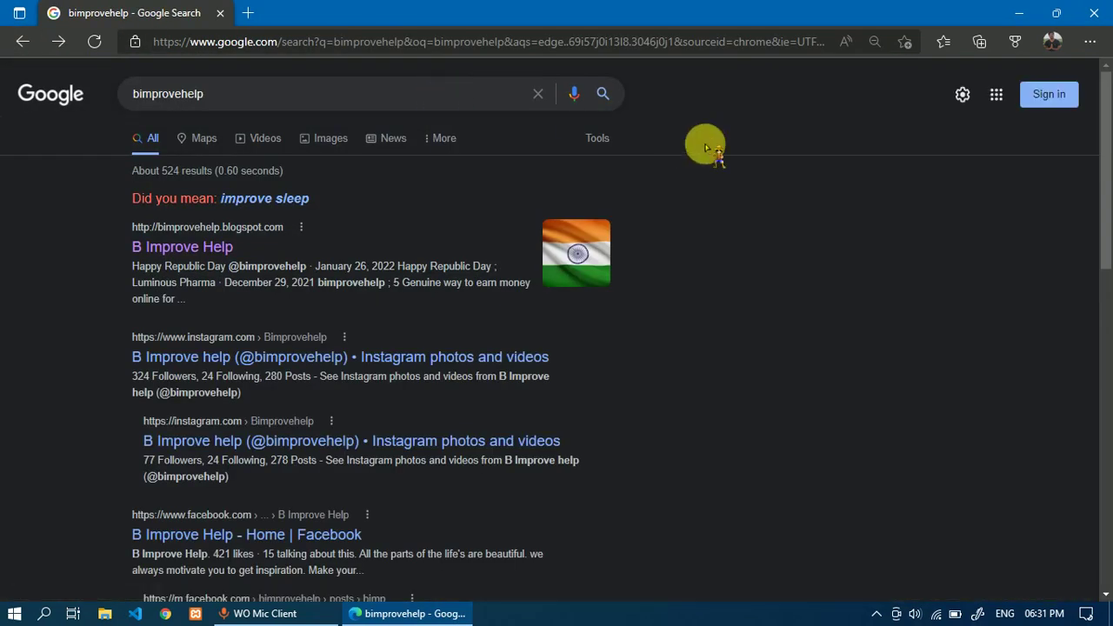
left_click(1094, 12)
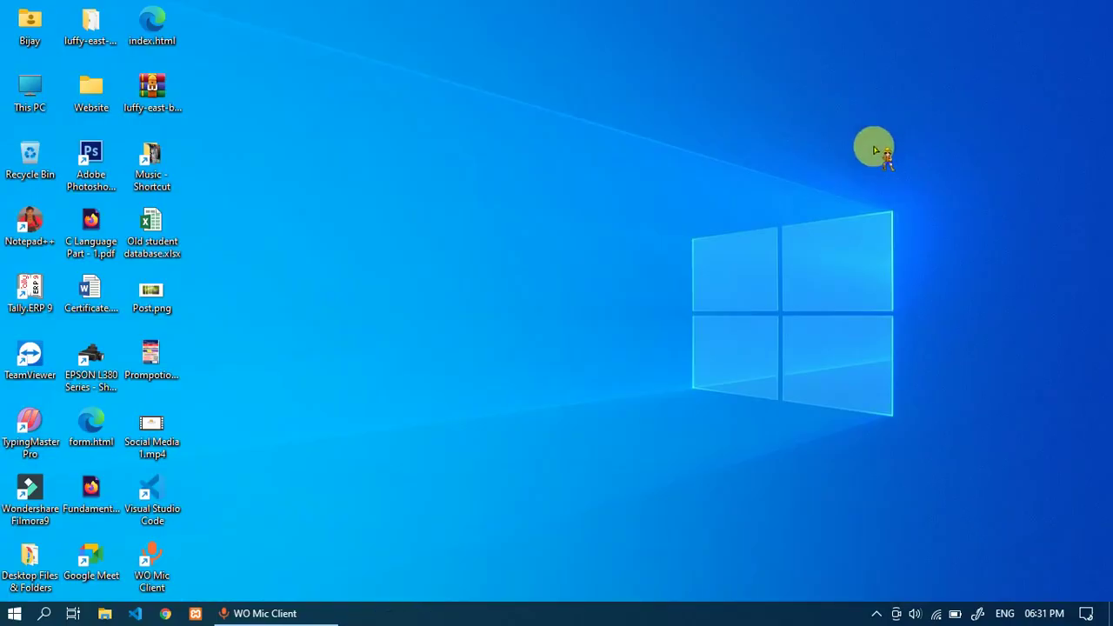